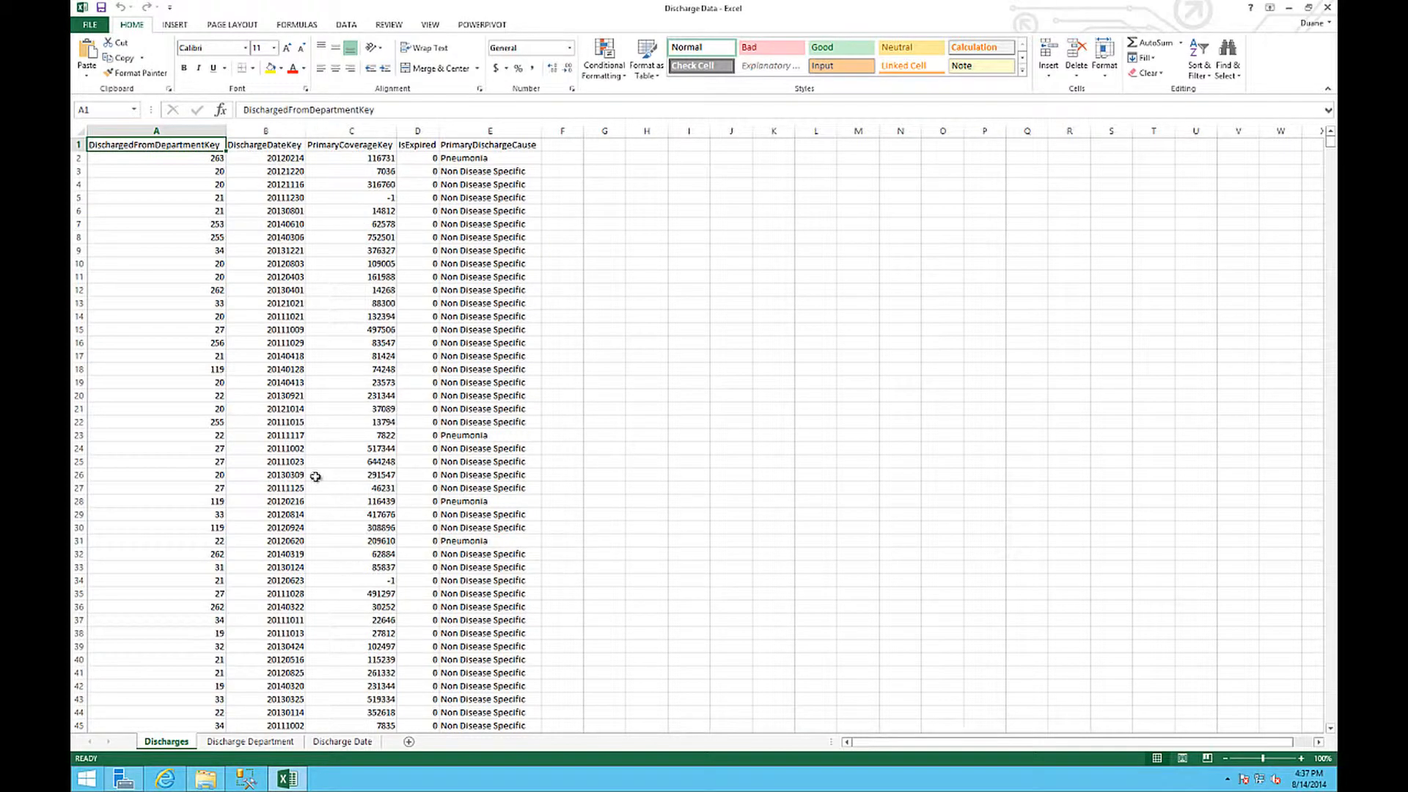
# Review the Discharge Department and Discharge Date sheets of the Discharge Data workbook, finishing back on the Discharges sheet
pyautogui.click(265, 747)
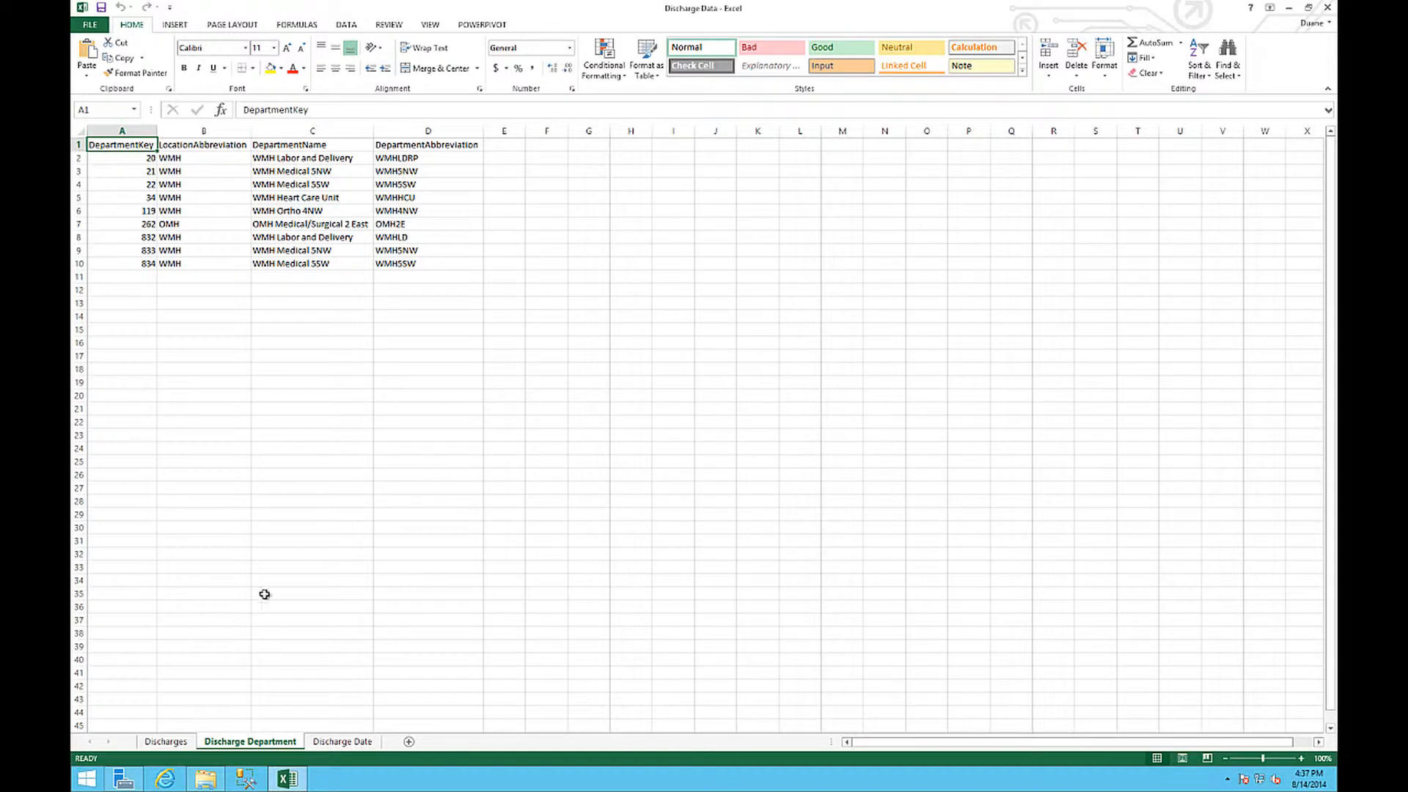
pyautogui.click(343, 742)
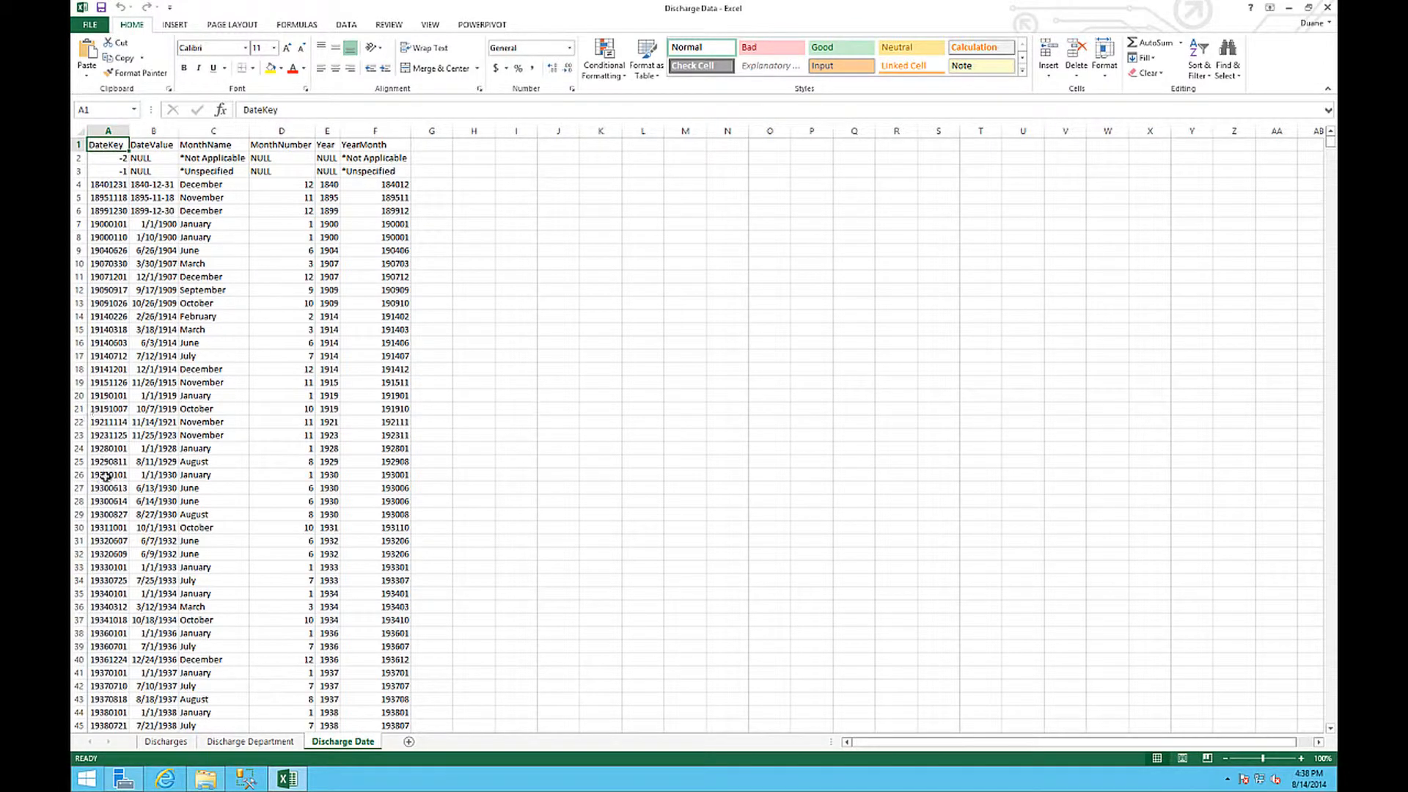
pyautogui.click(166, 742)
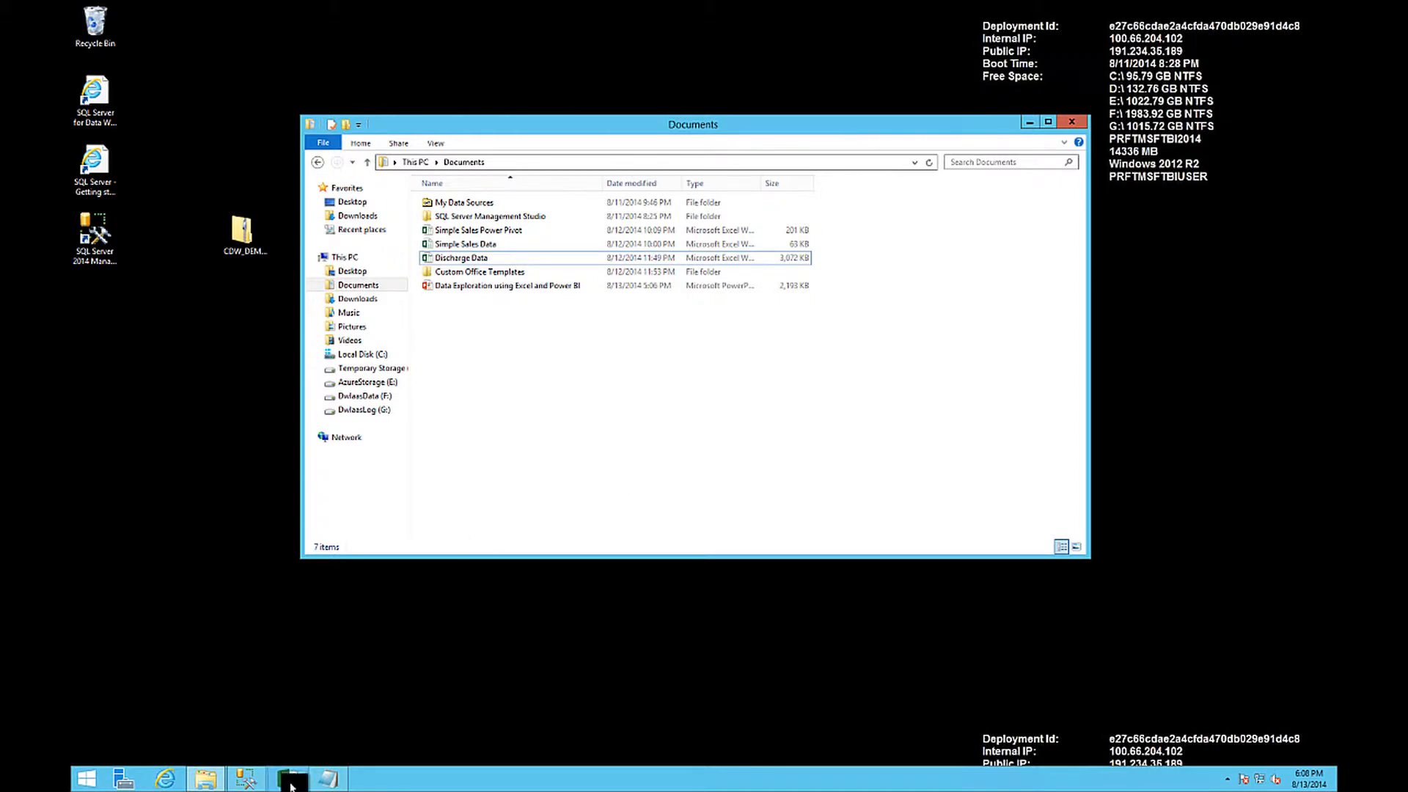
# Create a blank Excel workbook and open its PowerPivot data model window
pyautogui.click(287, 779)
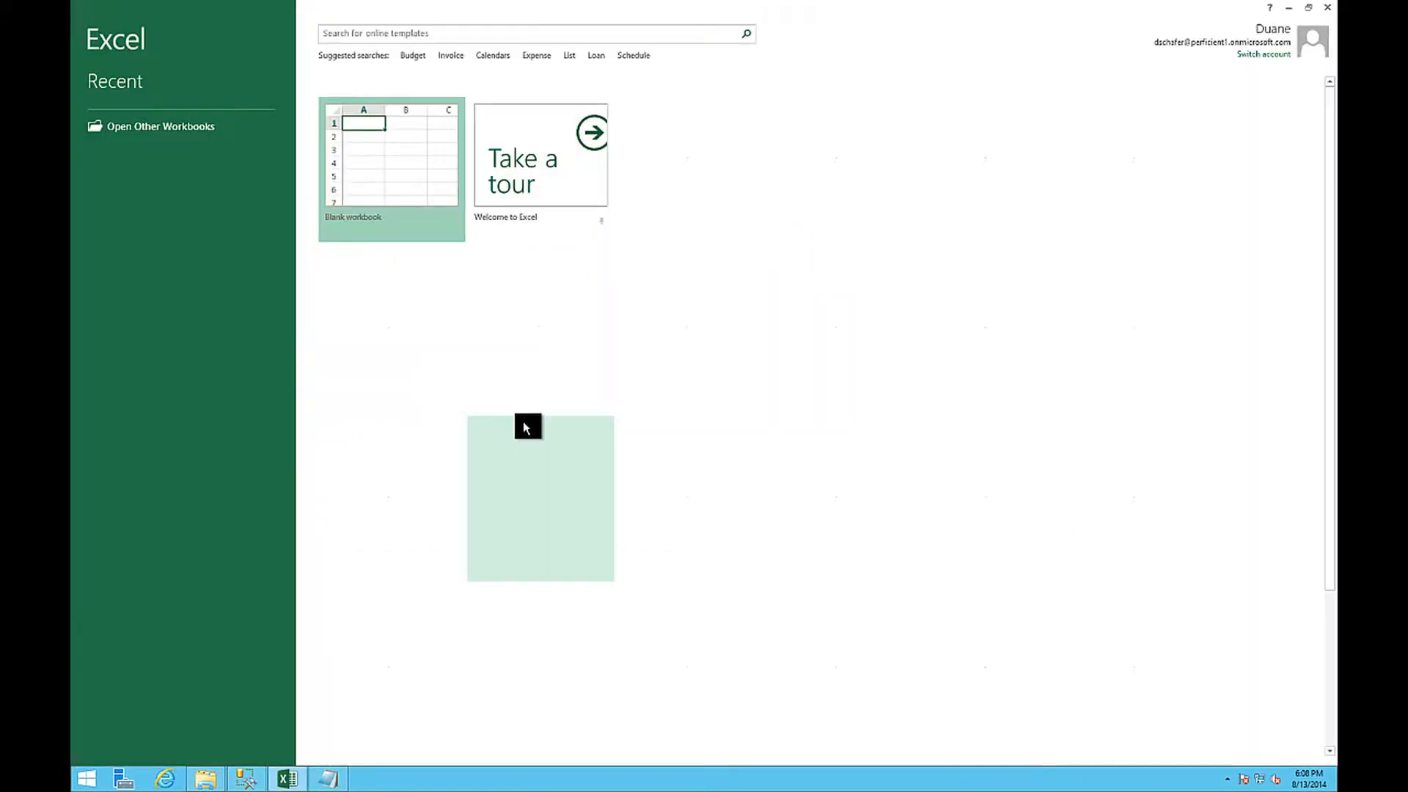
pyautogui.click(424, 198)
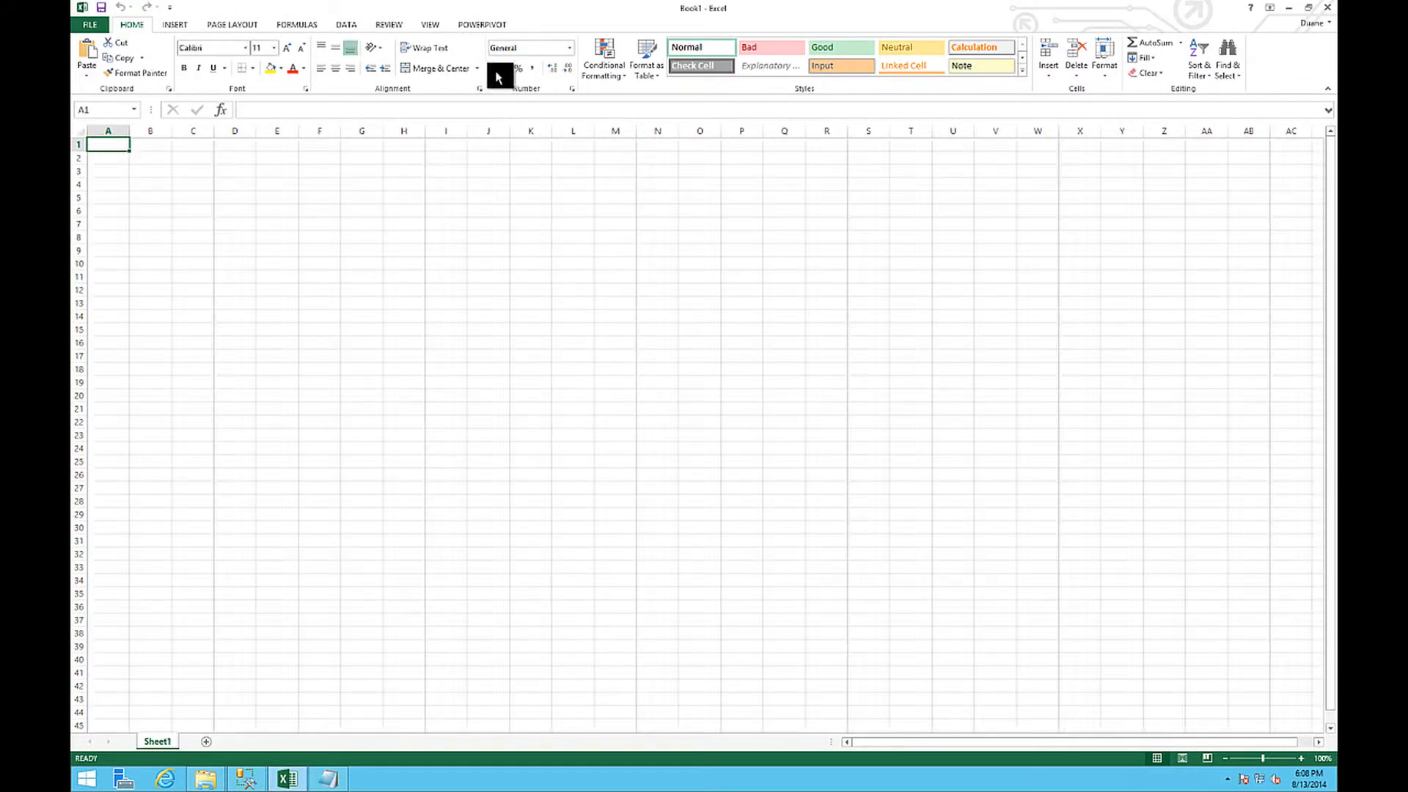
pyautogui.click(484, 23)
pyautogui.click(99, 62)
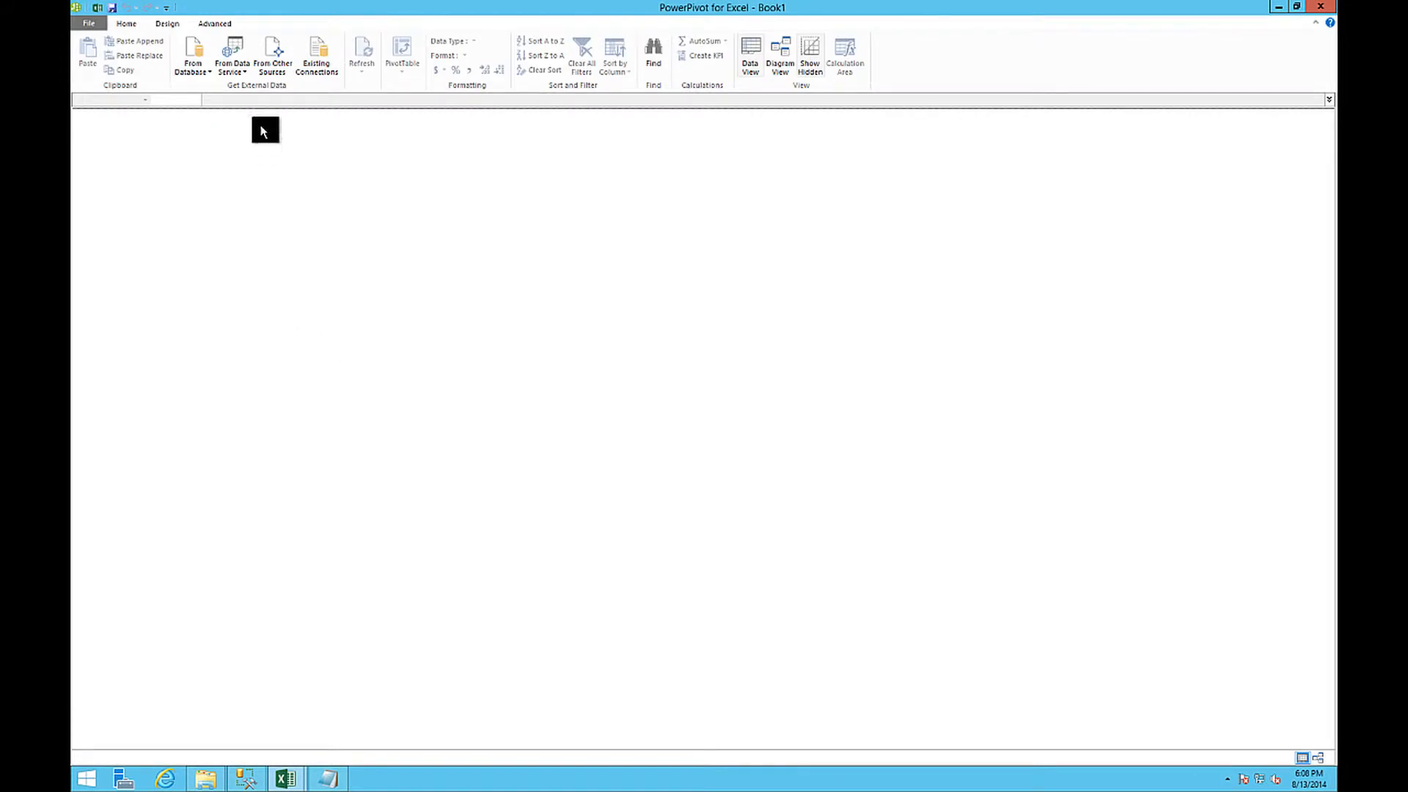
# Connect the data model to the Excel file Discharge Data.xlsx, using the first row as column headers
pyautogui.click(268, 53)
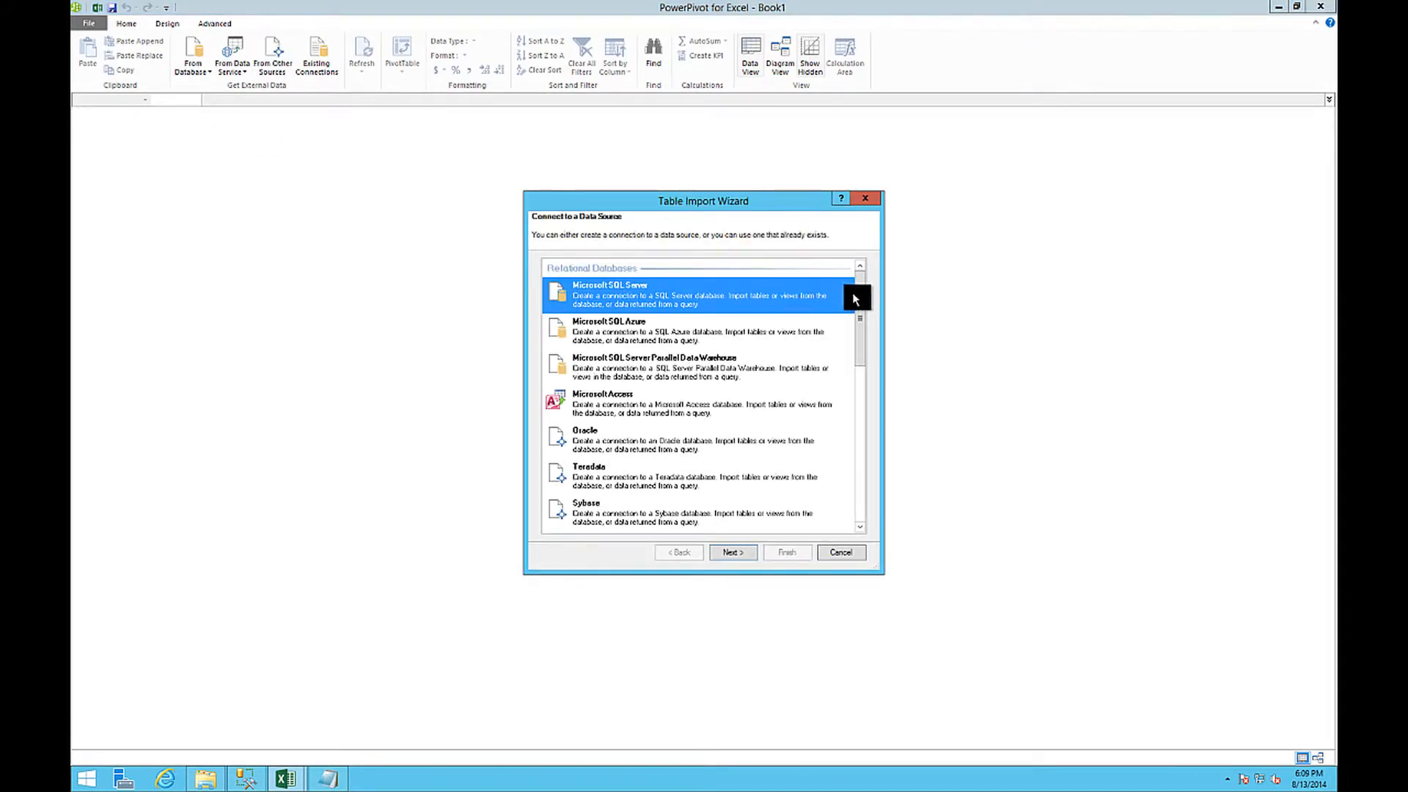
pyautogui.scroll(-10, 854, 299)
pyautogui.click(650, 463)
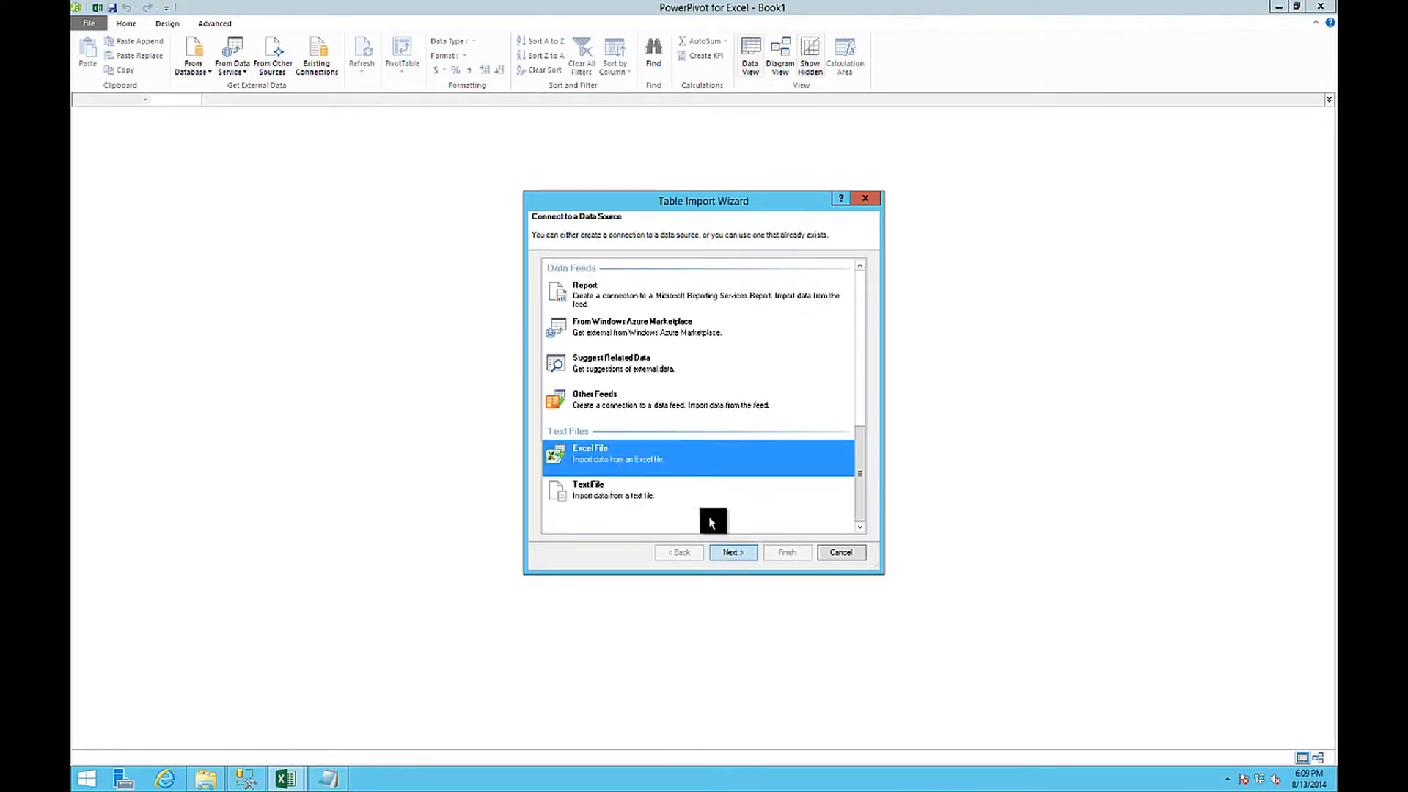
pyautogui.click(725, 550)
pyautogui.click(829, 285)
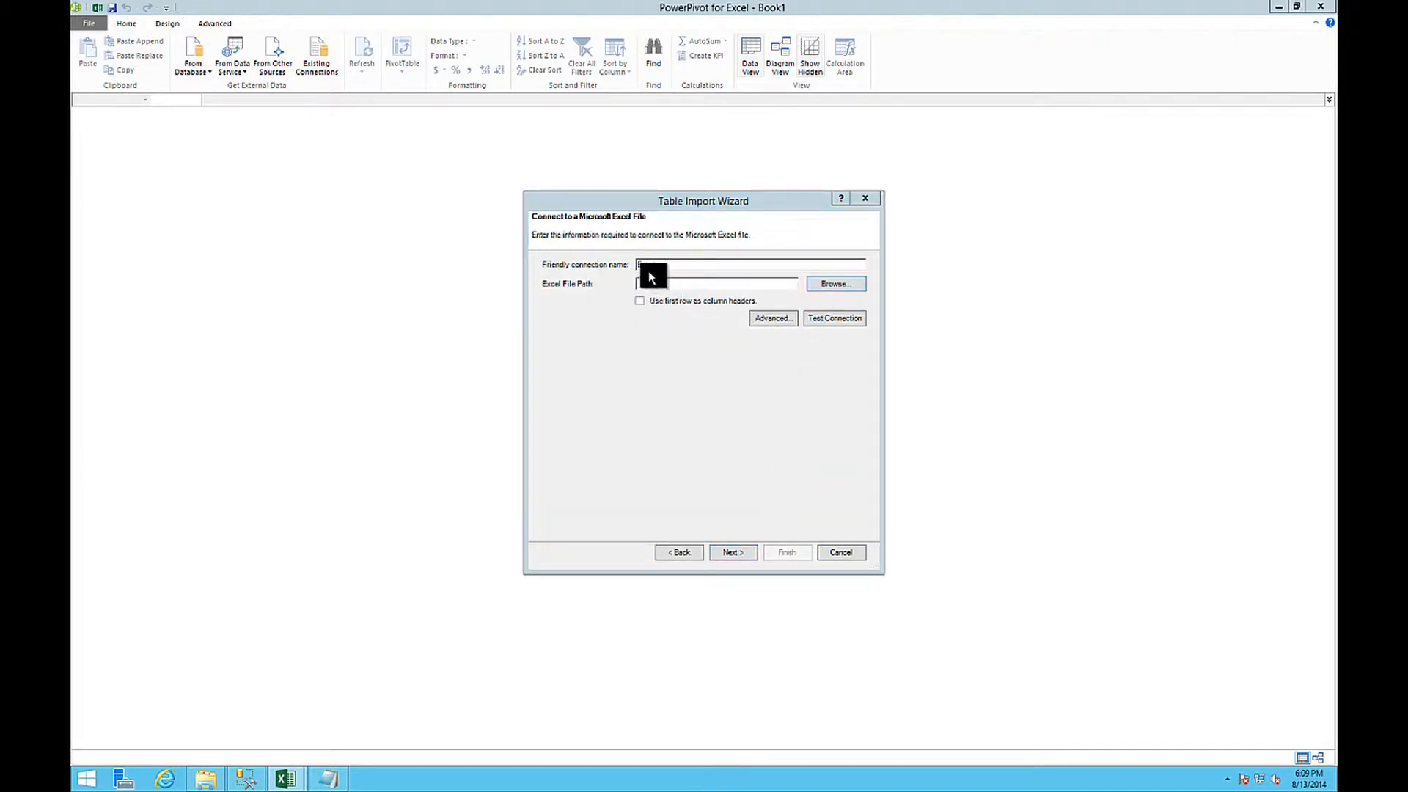
pyautogui.doubleClick(695, 302)
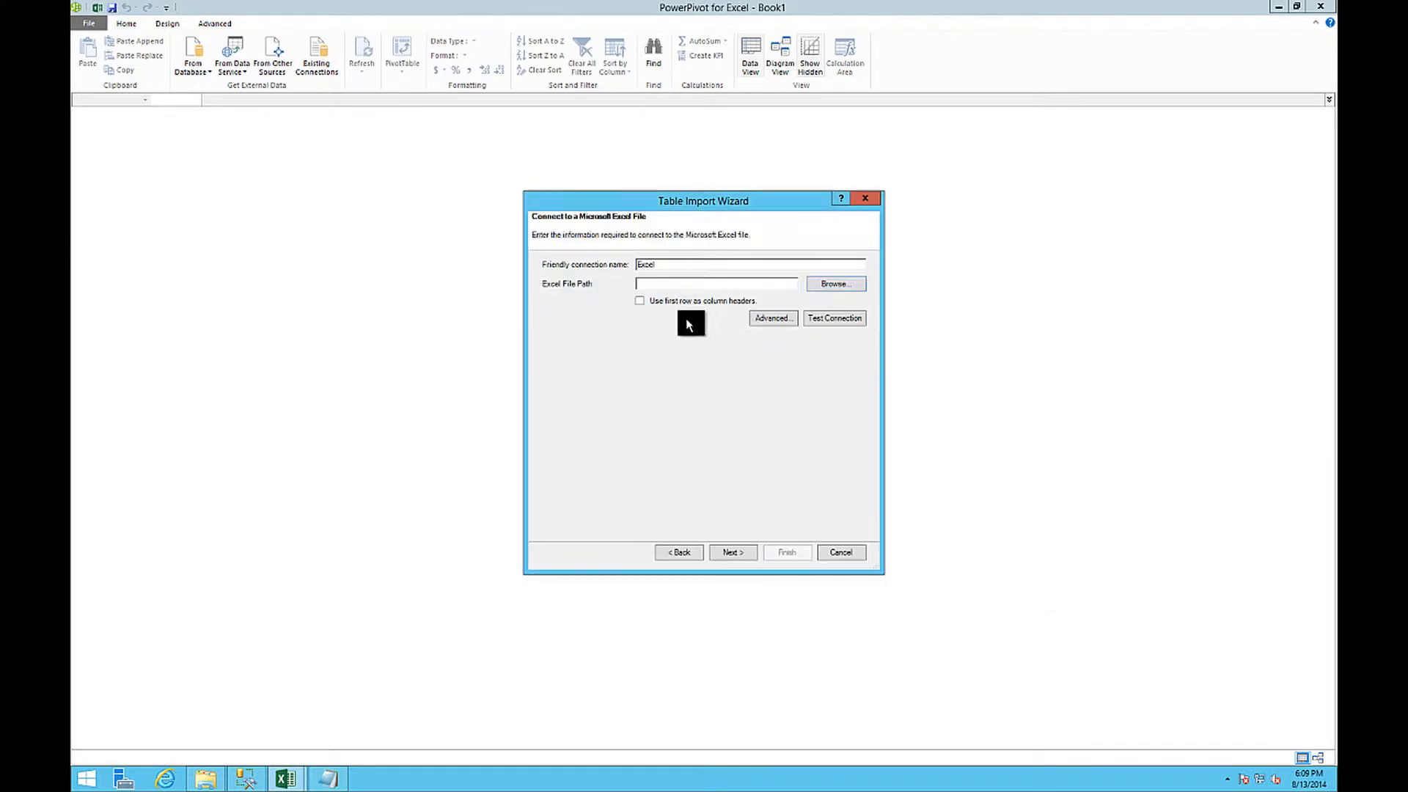
pyautogui.click(640, 301)
pyautogui.click(733, 552)
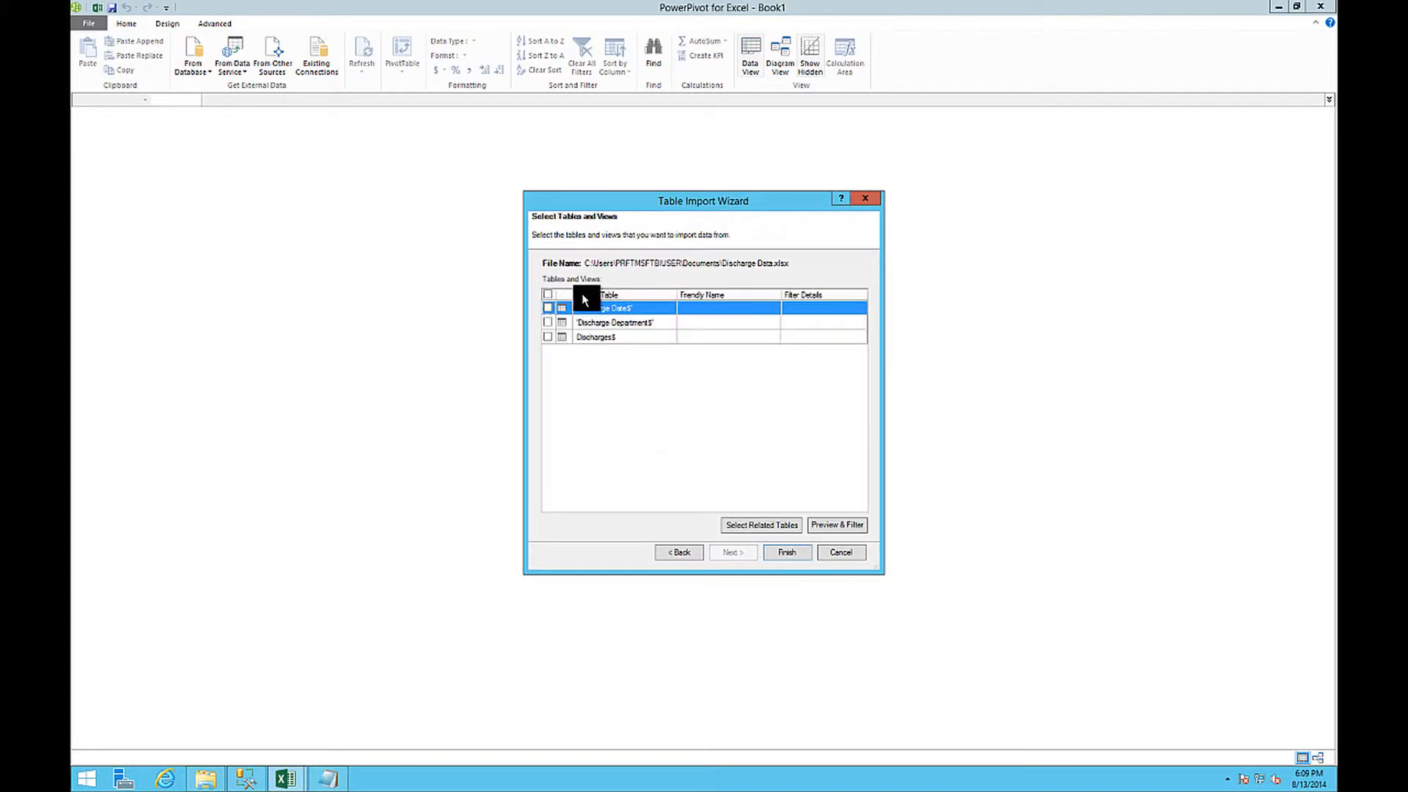
# Import all three source tables, Discharge Date, Discharge Department and Discharges, and close the import wizard
pyautogui.click(548, 295)
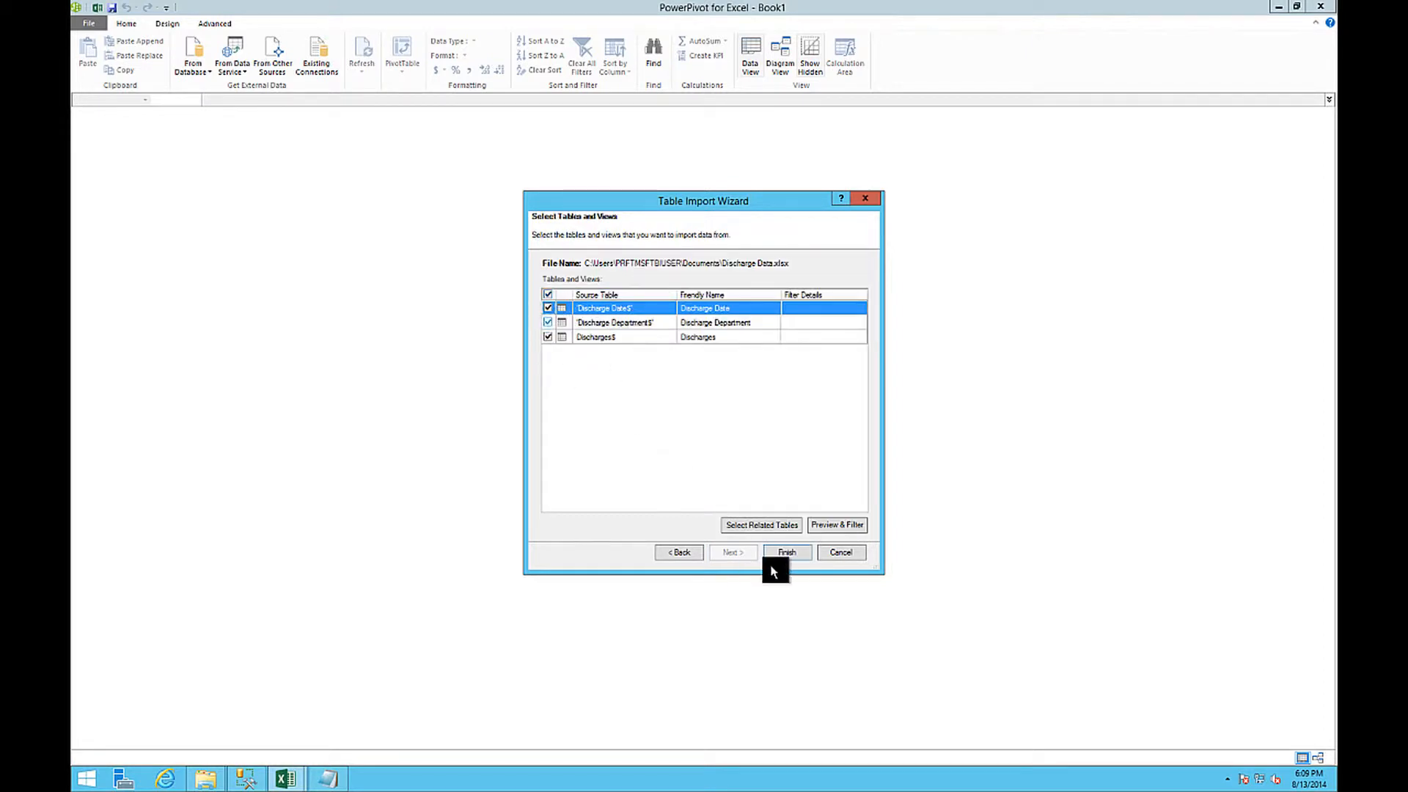
pyautogui.click(798, 555)
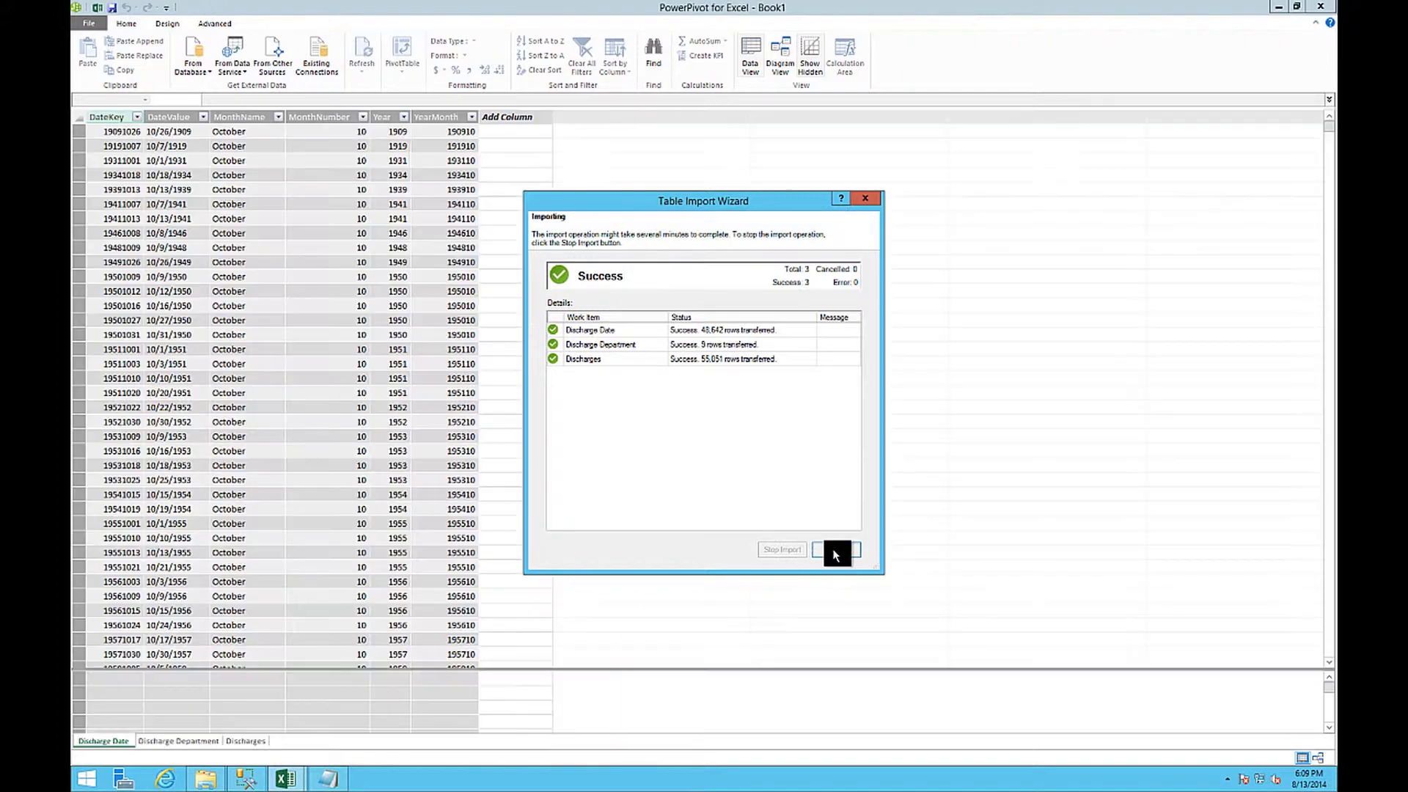
pyautogui.press('Return')
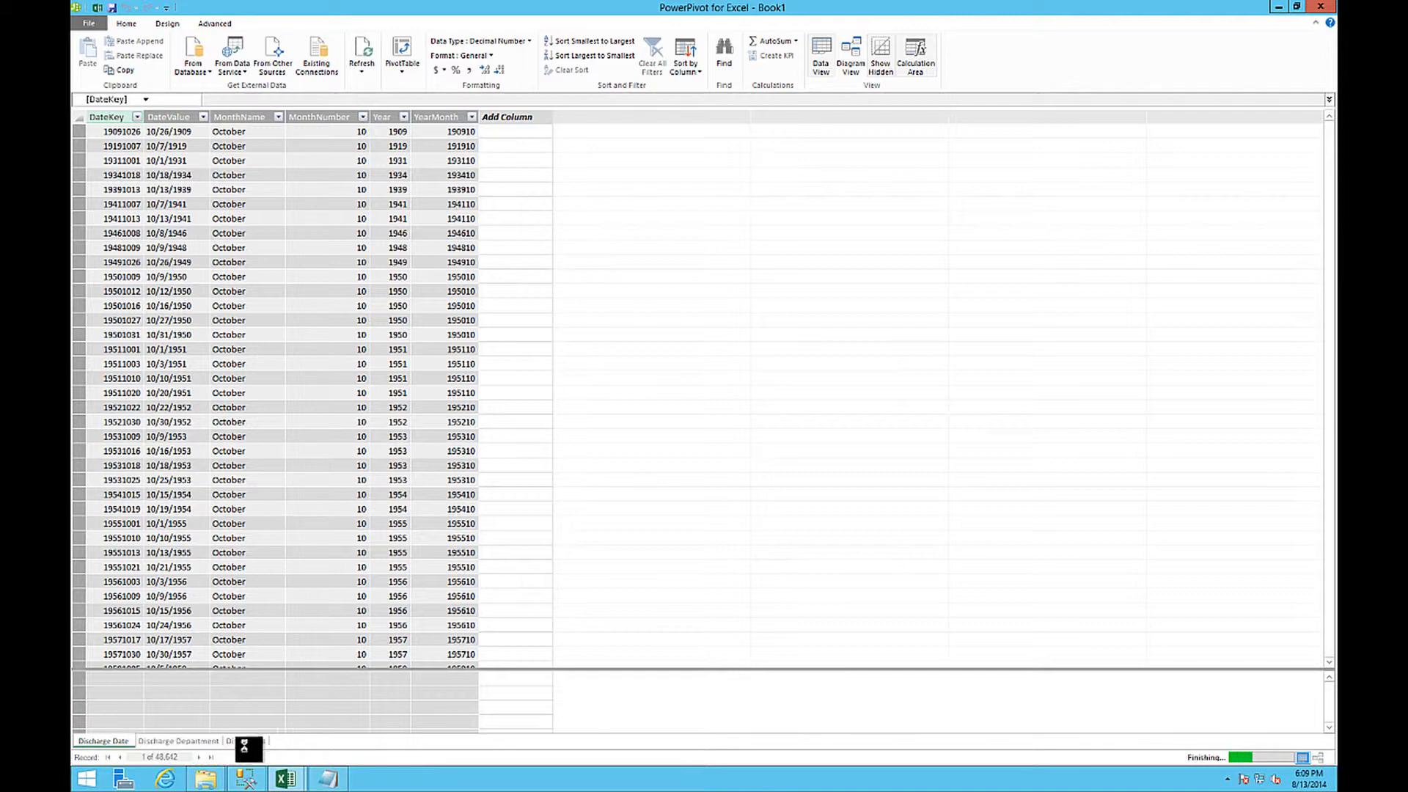
# Show the model as a diagram and arrange the Discharges table below and between Discharge Date and Discharge Department
pyautogui.click(1318, 757)
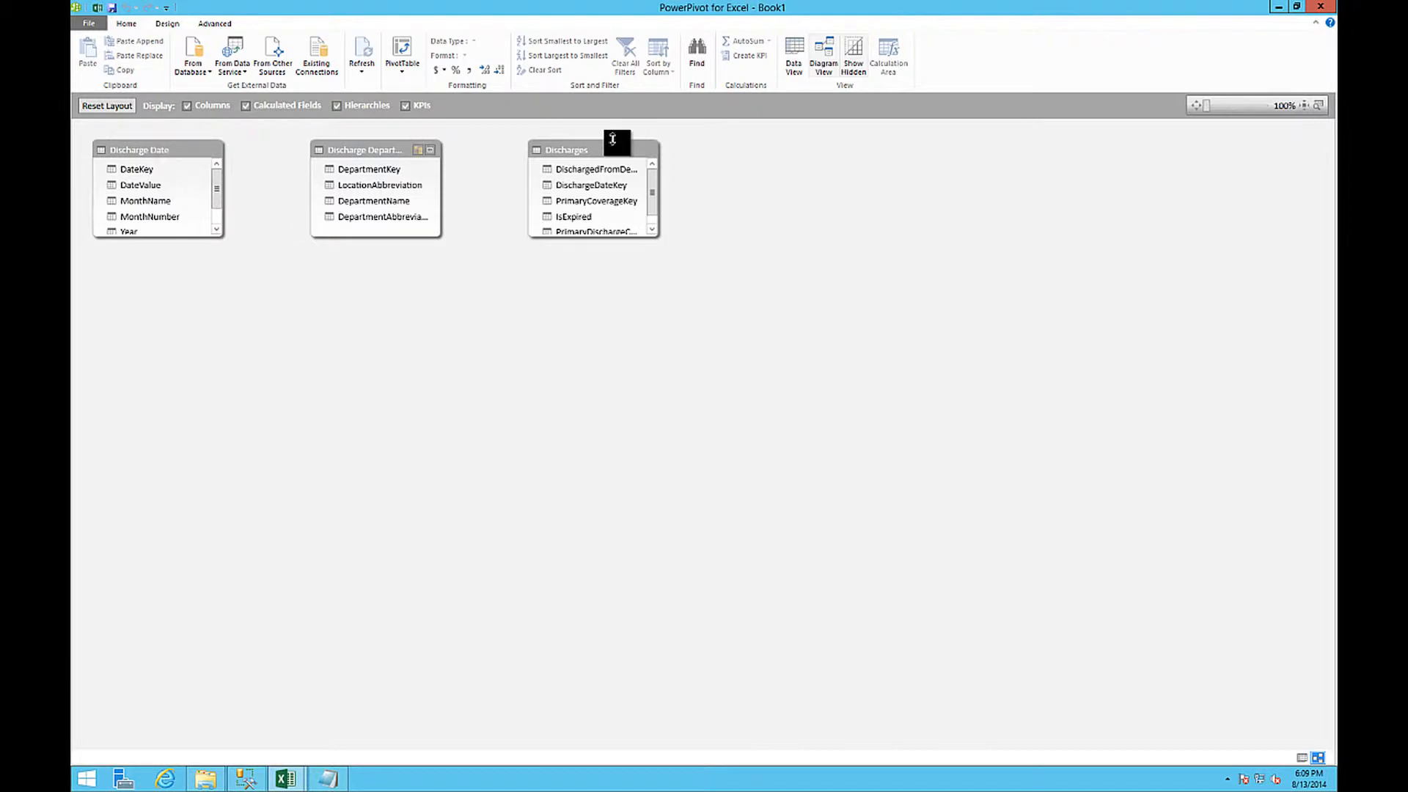
pyautogui.moveTo(613, 139); pyautogui.dragTo(577, 374)
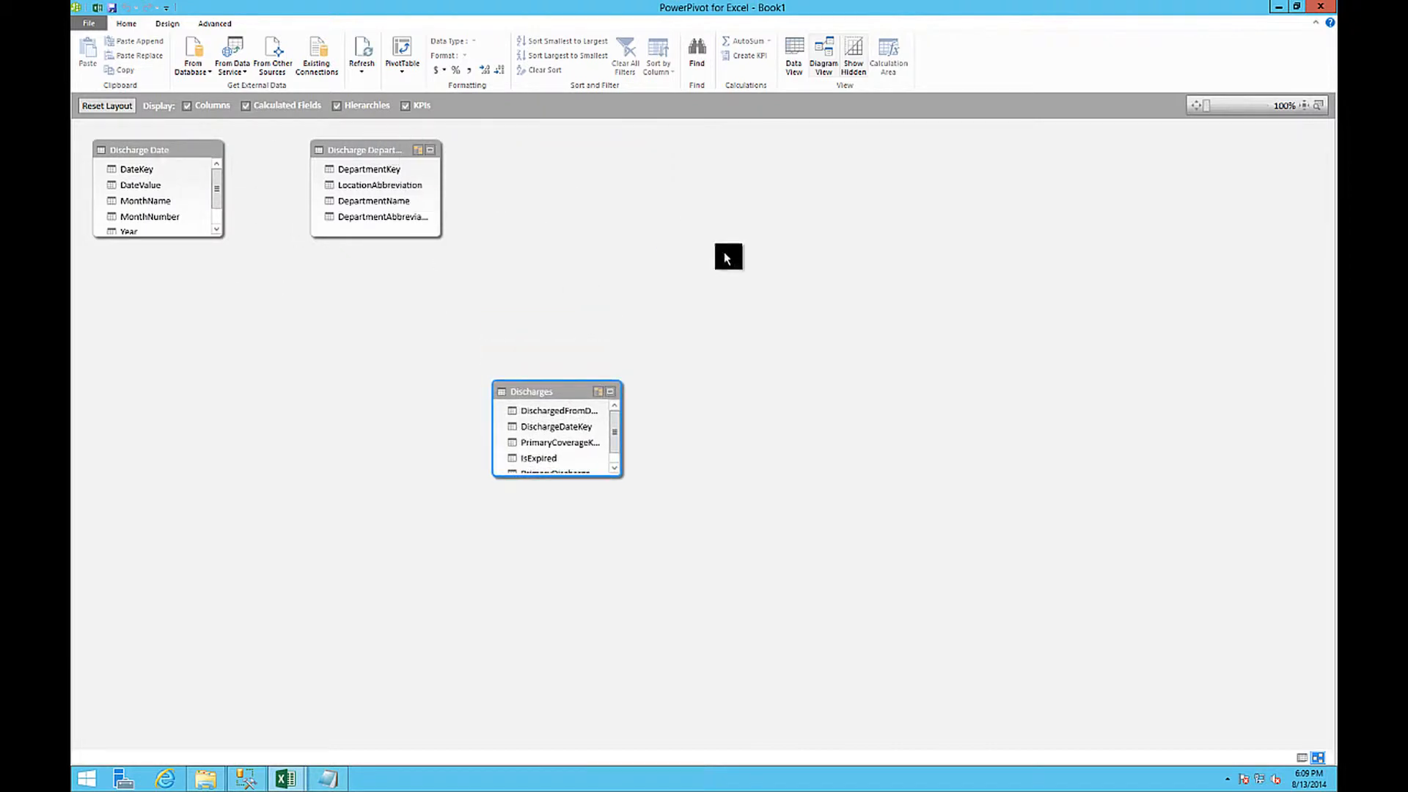
pyautogui.moveTo(360, 149); pyautogui.dragTo(756, 278)
pyautogui.moveTo(161, 152); pyautogui.dragTo(326, 300)
# Create a relationship from DischargeDateKey in Discharges to DateKey in the Discharge Date lookup table
pyautogui.rightClick(533, 388)
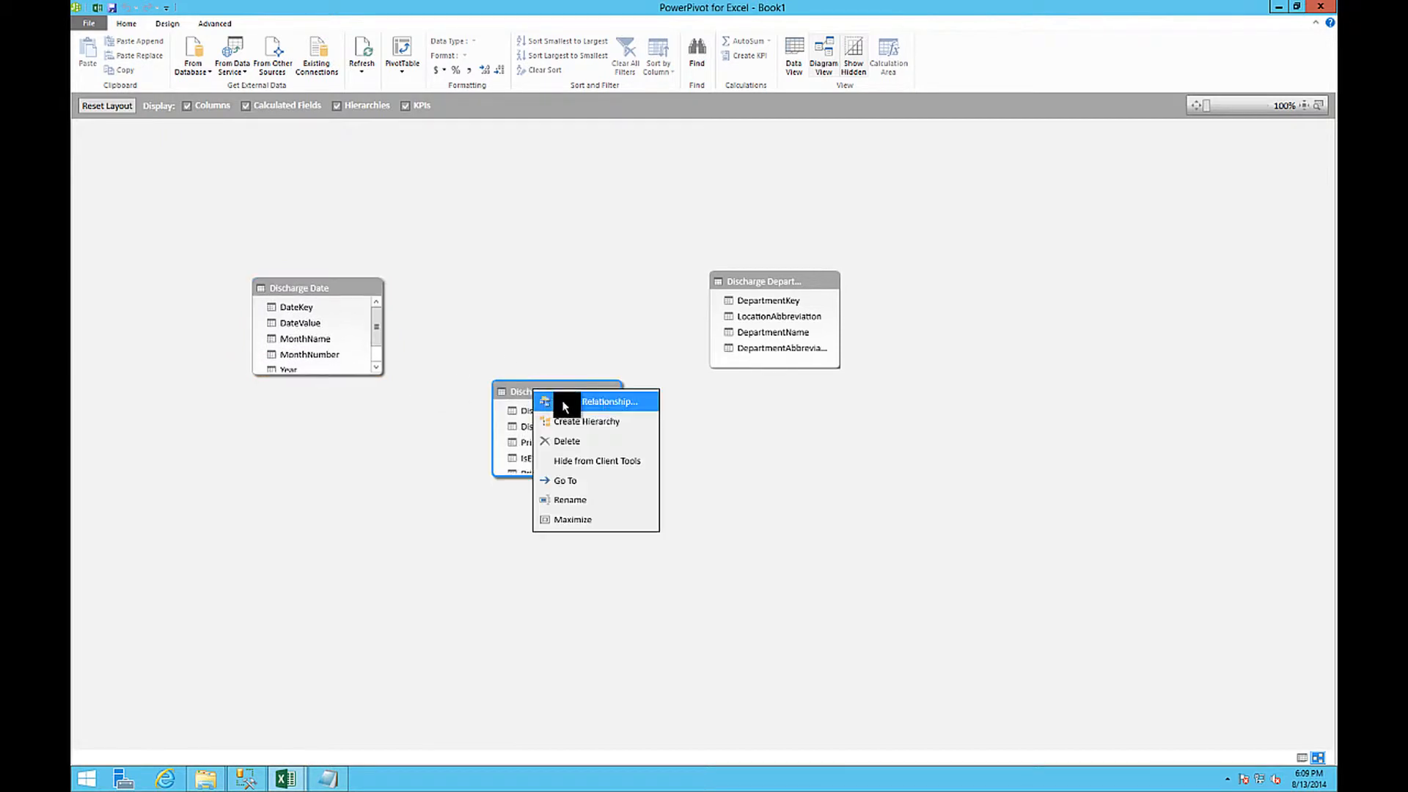
pyautogui.click(564, 405)
pyautogui.click(886, 372)
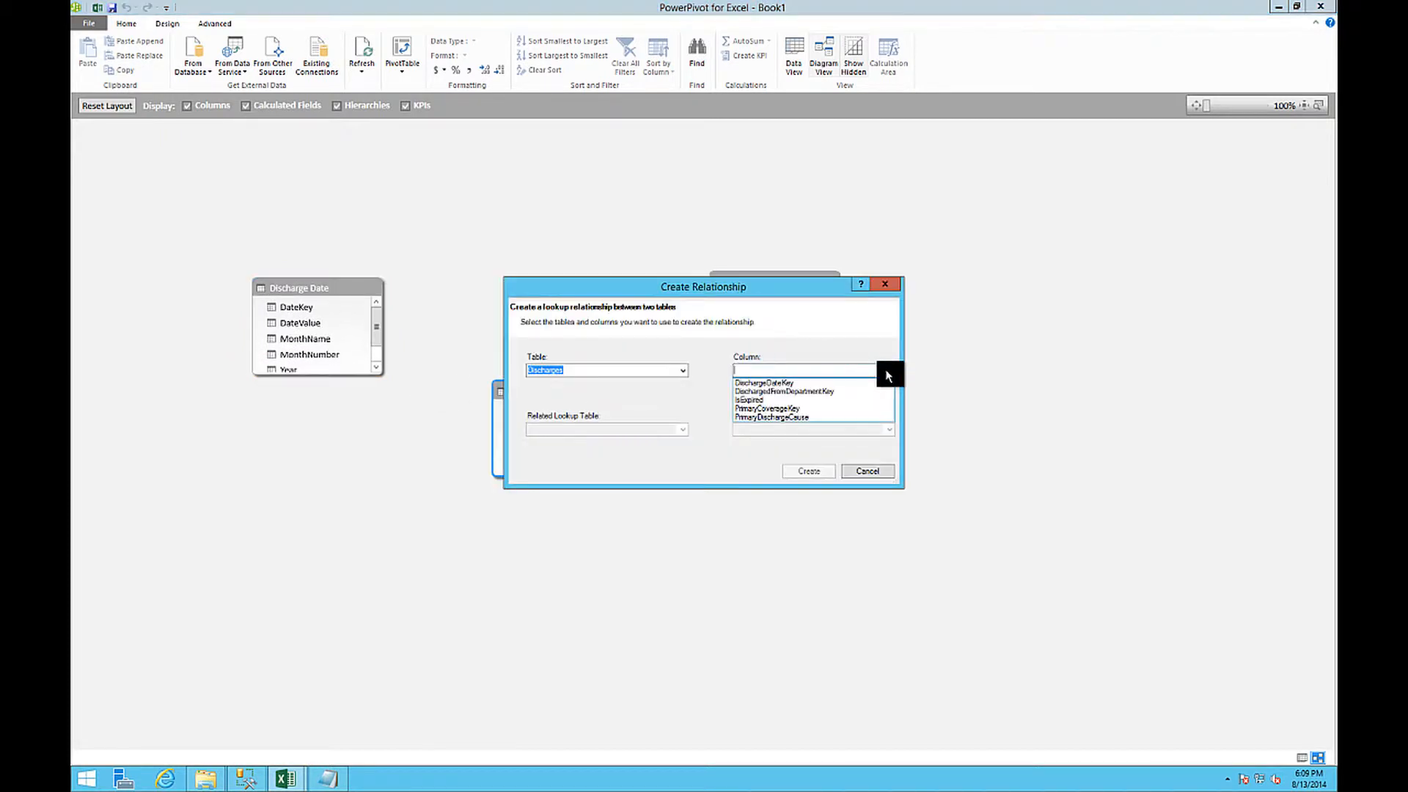
pyautogui.click(764, 382)
pyautogui.click(682, 430)
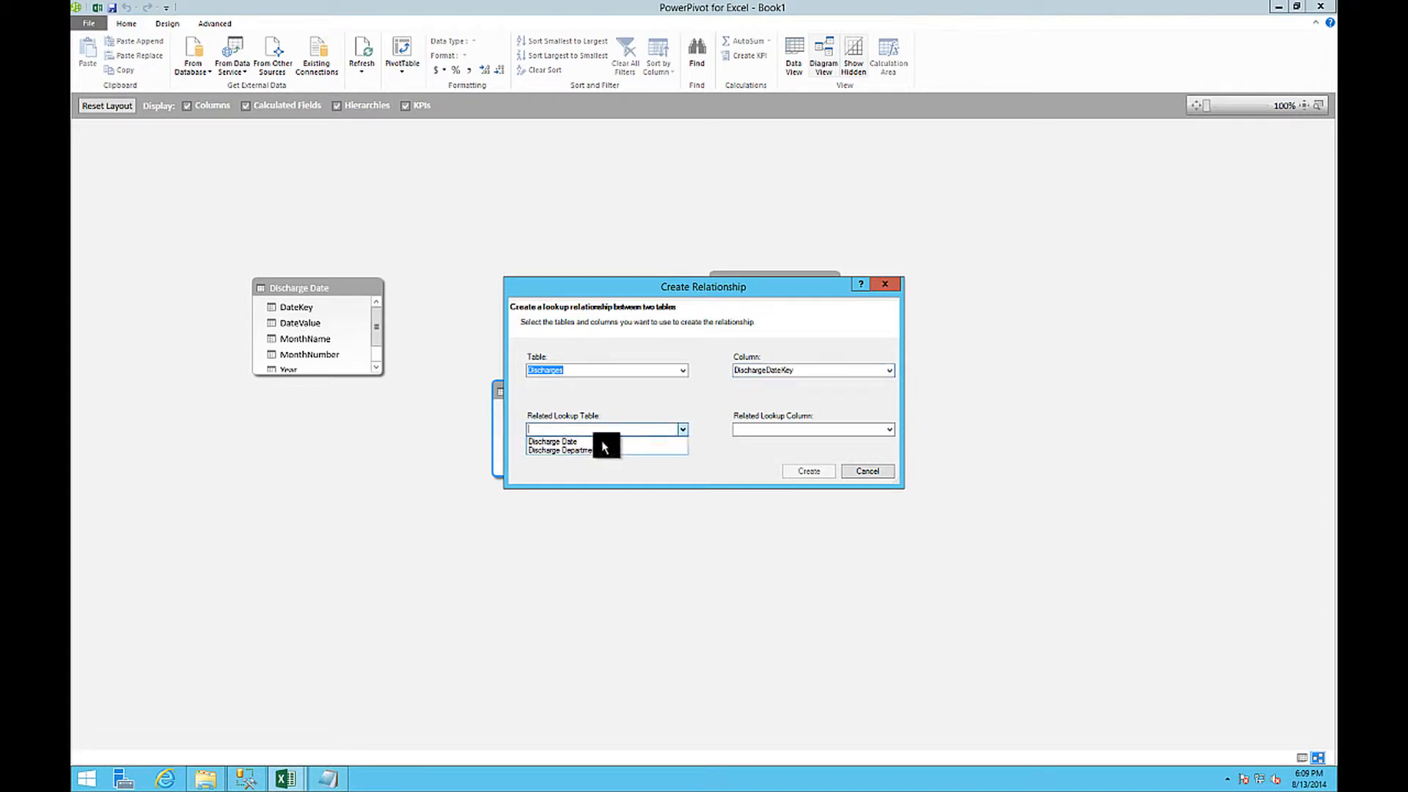
pyautogui.click(572, 441)
pyautogui.click(890, 432)
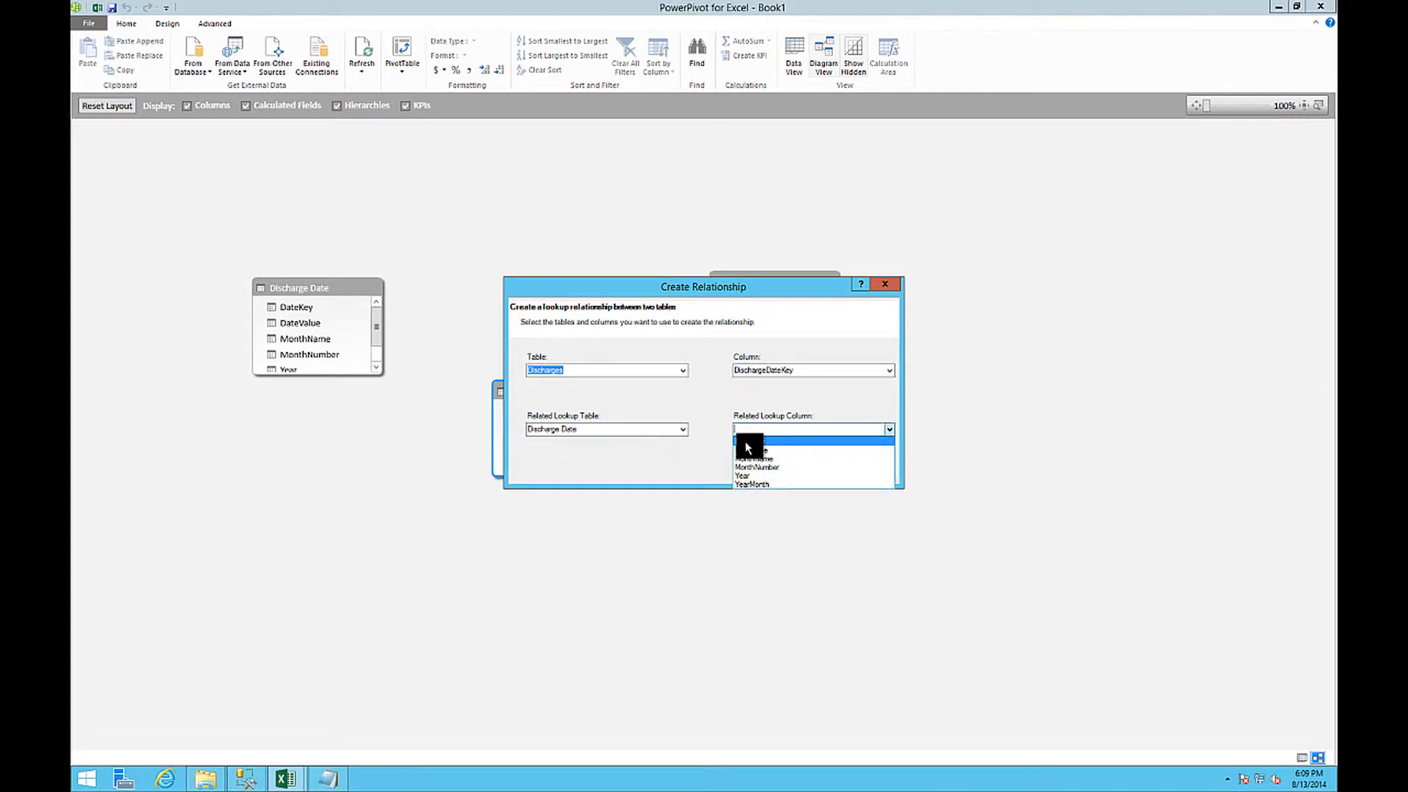
pyautogui.click(745, 442)
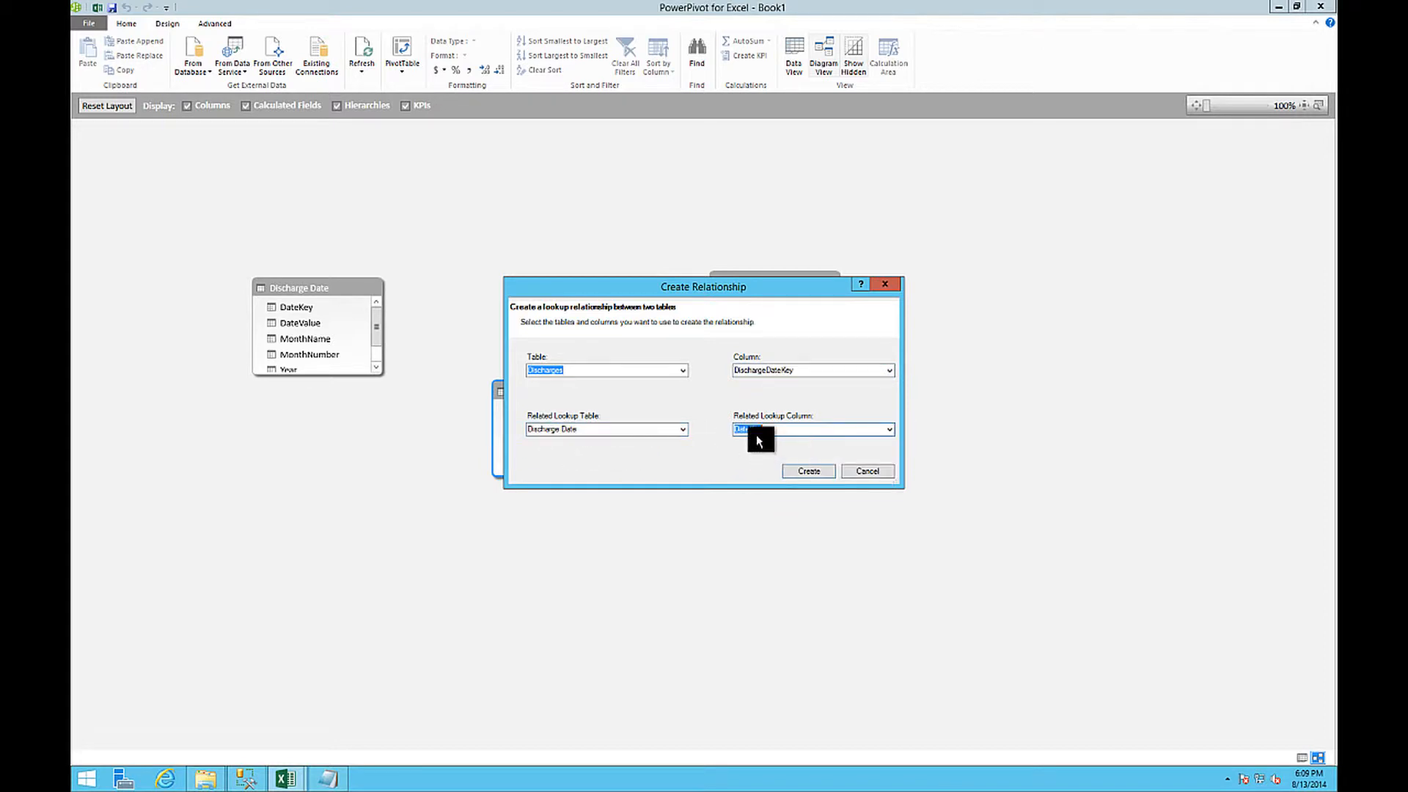
pyautogui.click(807, 470)
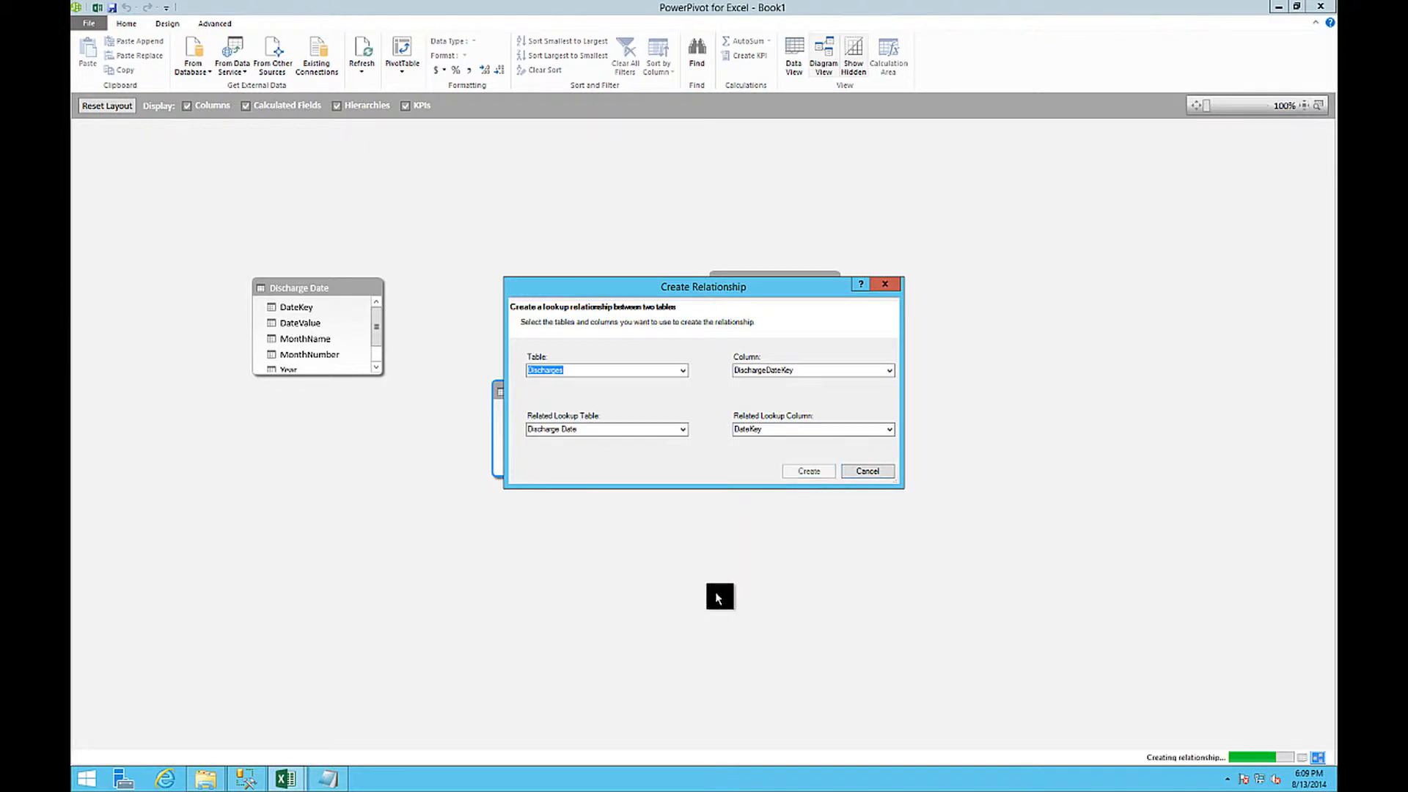
# Create a relationship from DischargedFromDepartmentKey in Discharges to DepartmentKey in the Discharge Department lookup table
pyautogui.rightClick(550, 390)
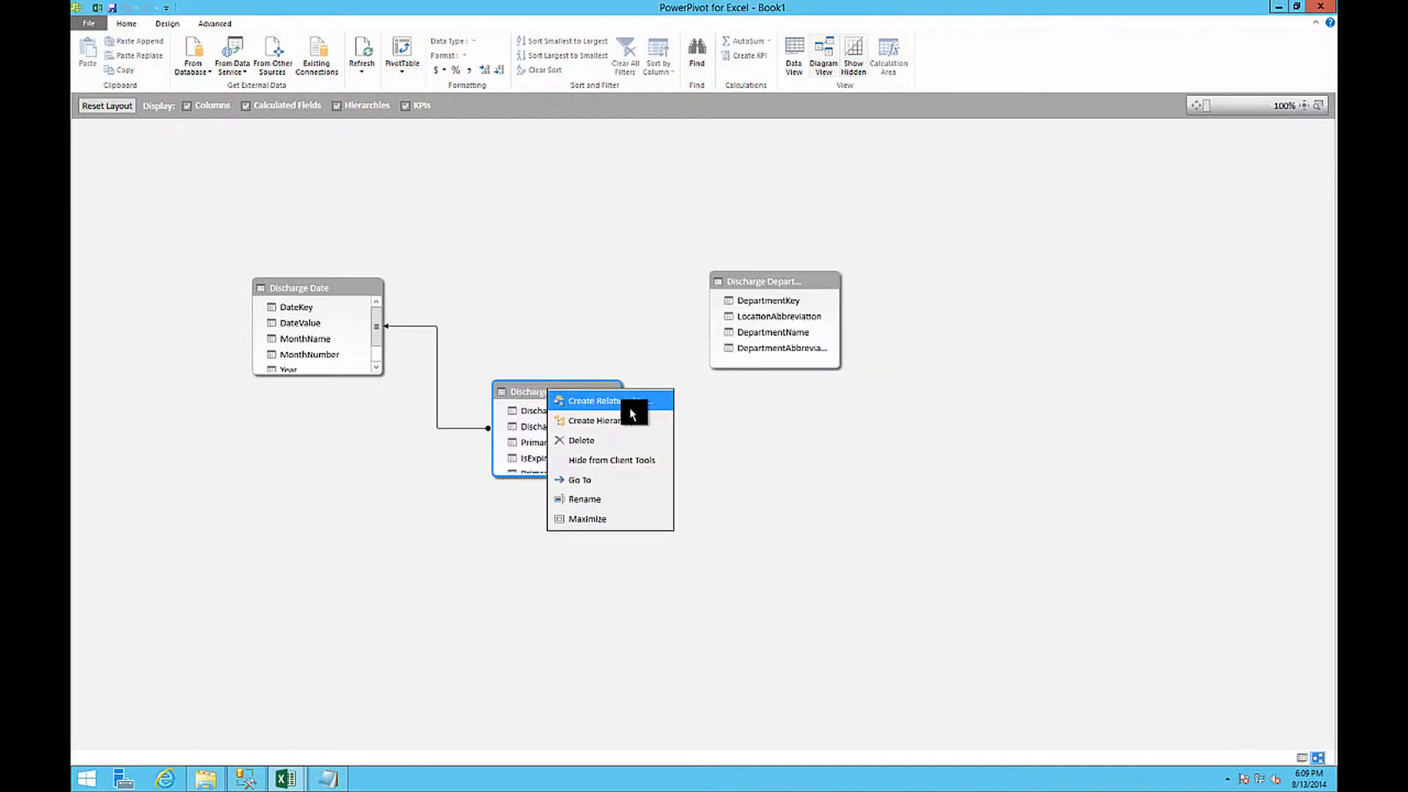
pyautogui.click(628, 402)
pyautogui.click(889, 370)
pyautogui.click(836, 391)
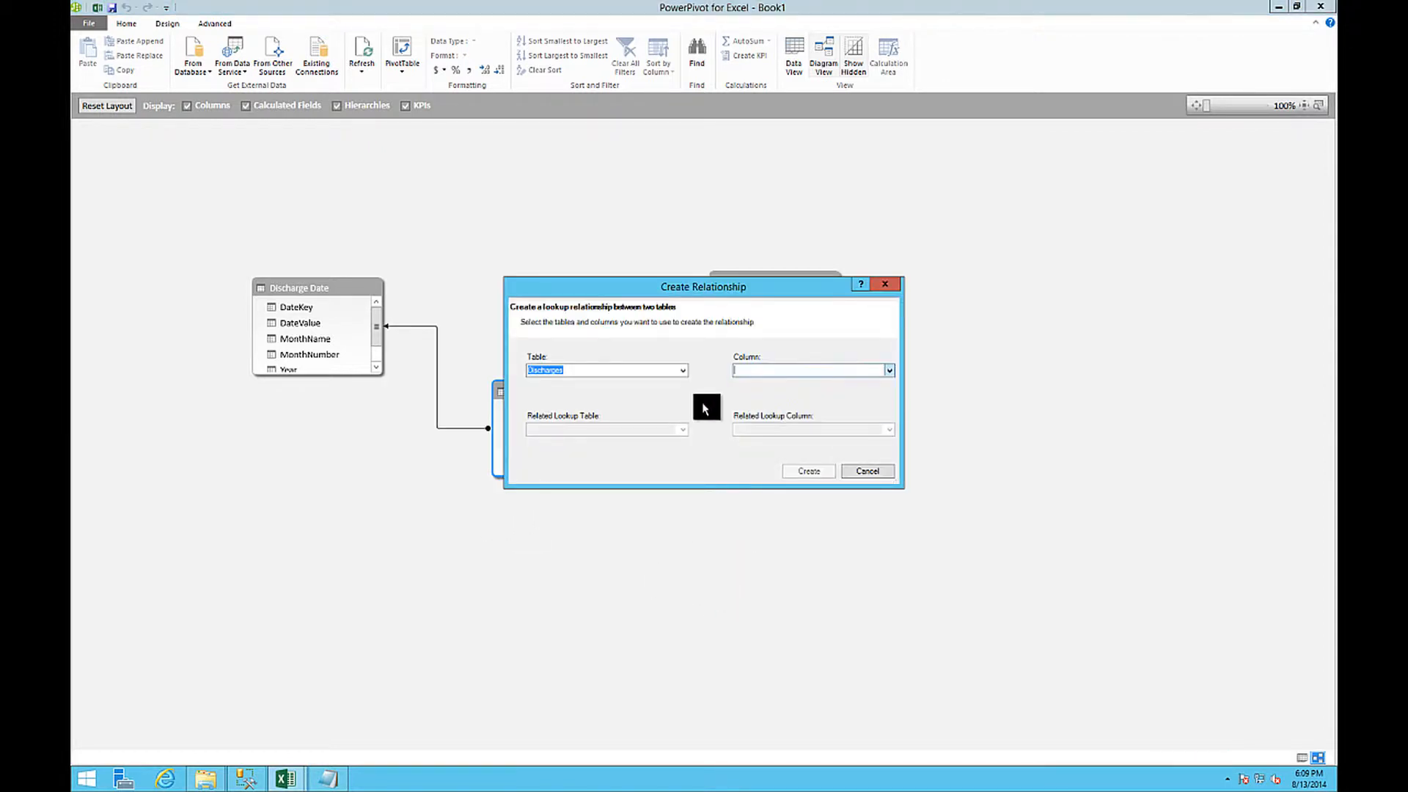
pyautogui.click(685, 433)
pyautogui.click(590, 452)
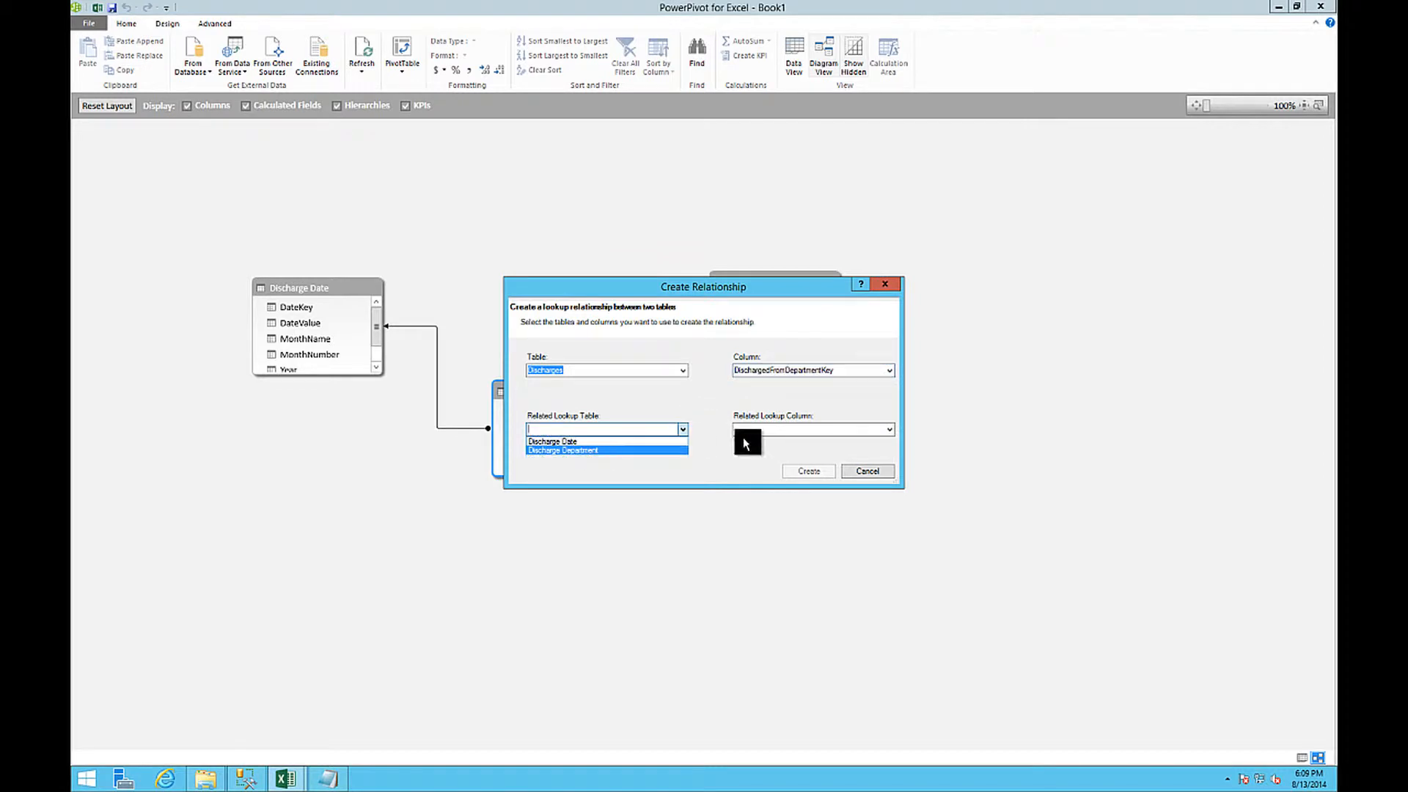
pyautogui.click(878, 432)
pyautogui.click(792, 451)
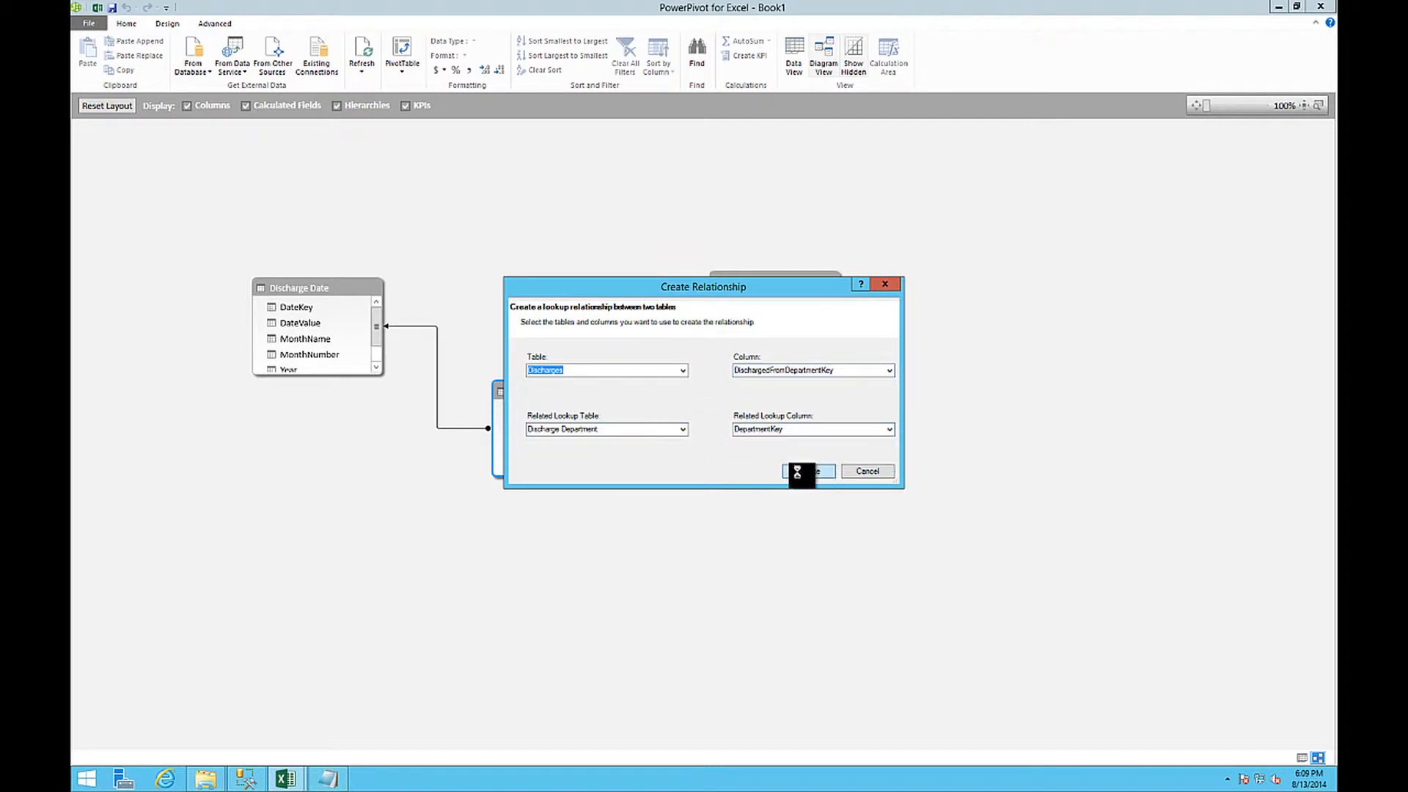
pyautogui.click(809, 472)
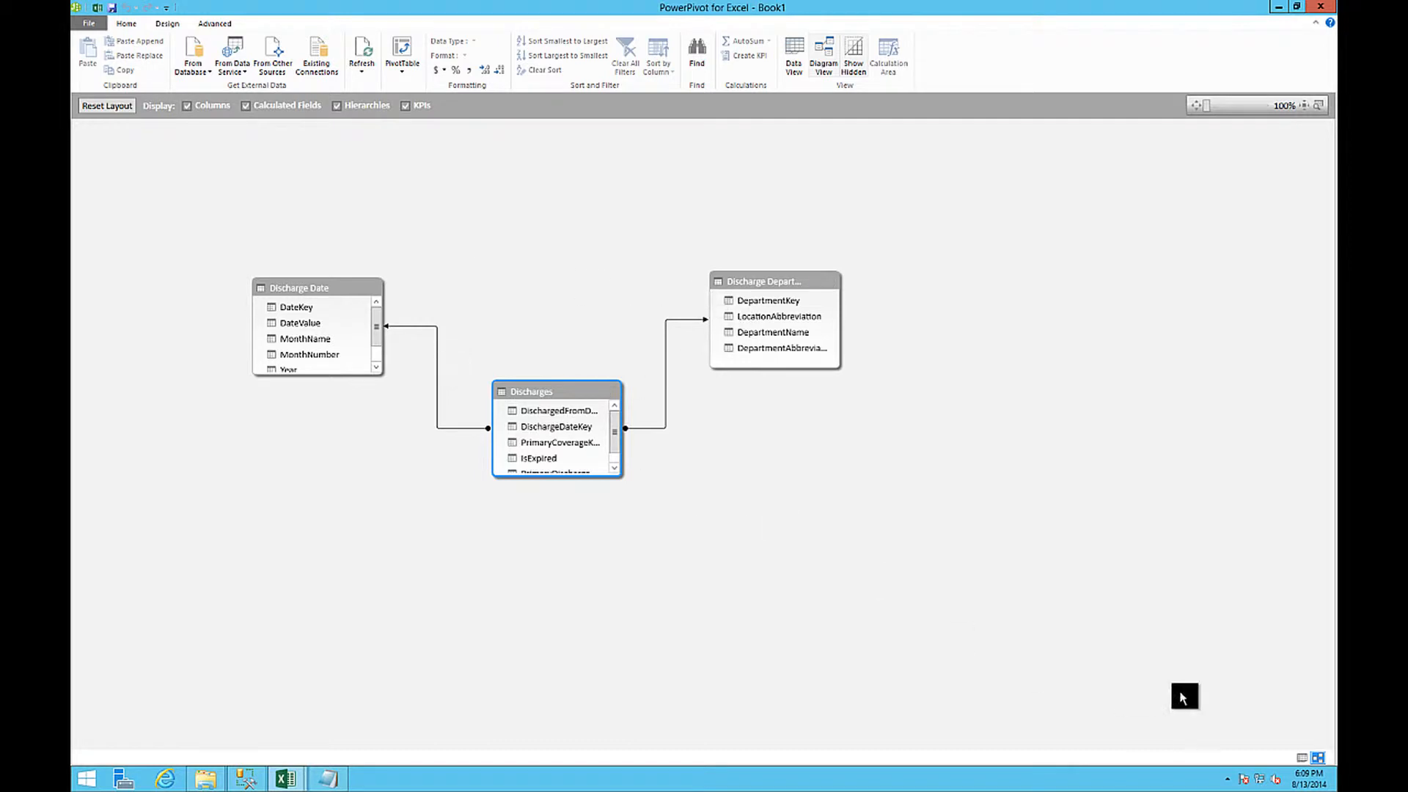
# Show the Discharges table in data view and switch to Notepad to copy the prepared Total Discharges formula
pyautogui.click(1301, 758)
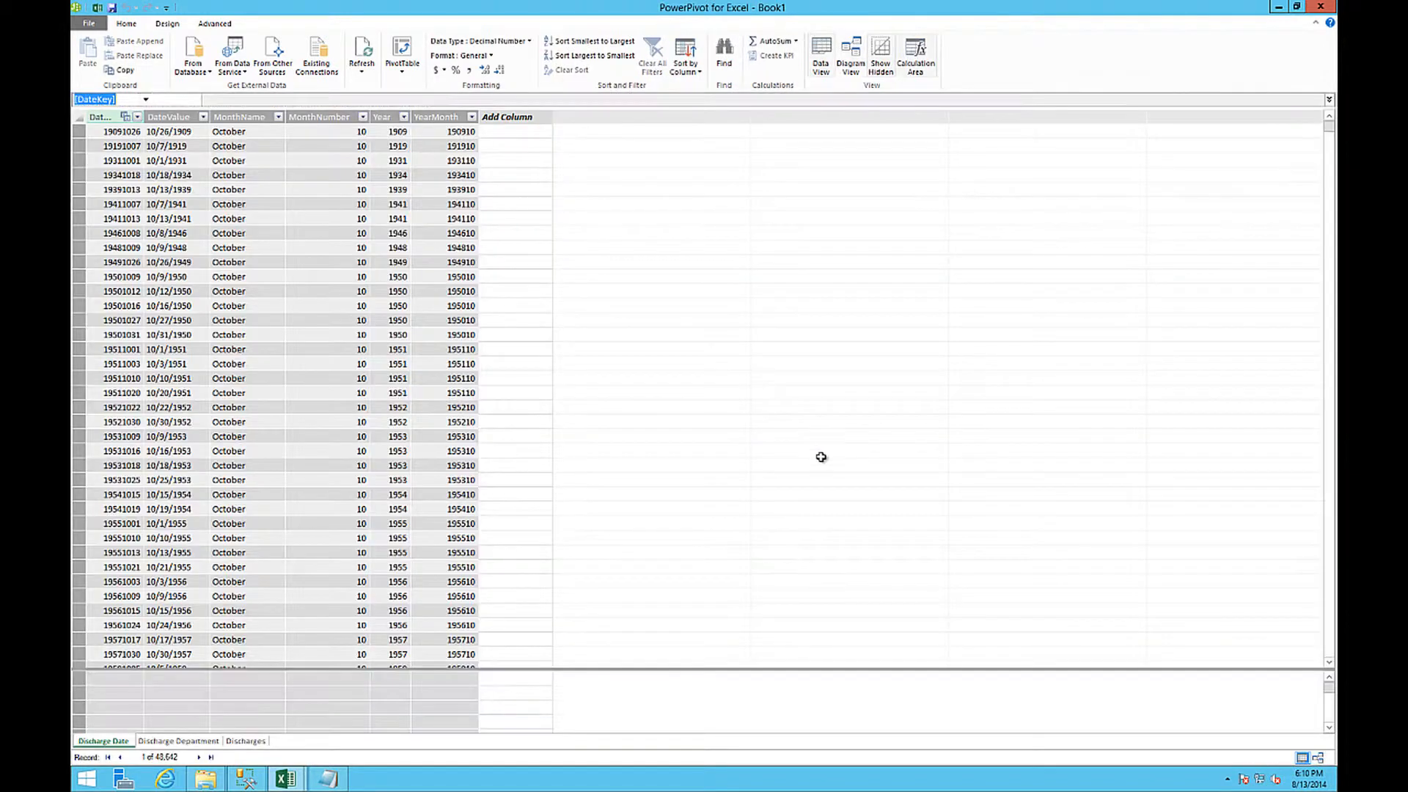
pyautogui.click(239, 742)
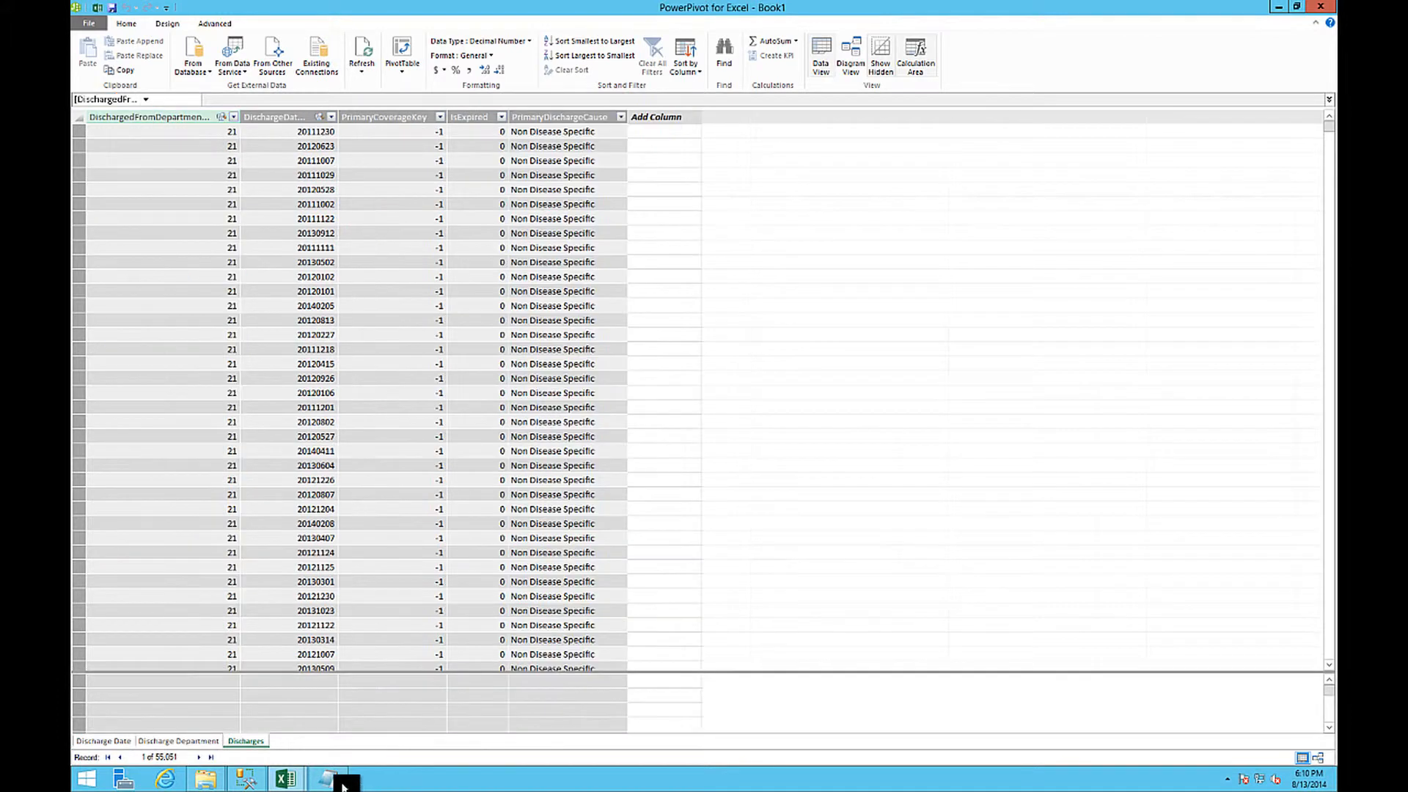
pyautogui.click(328, 778)
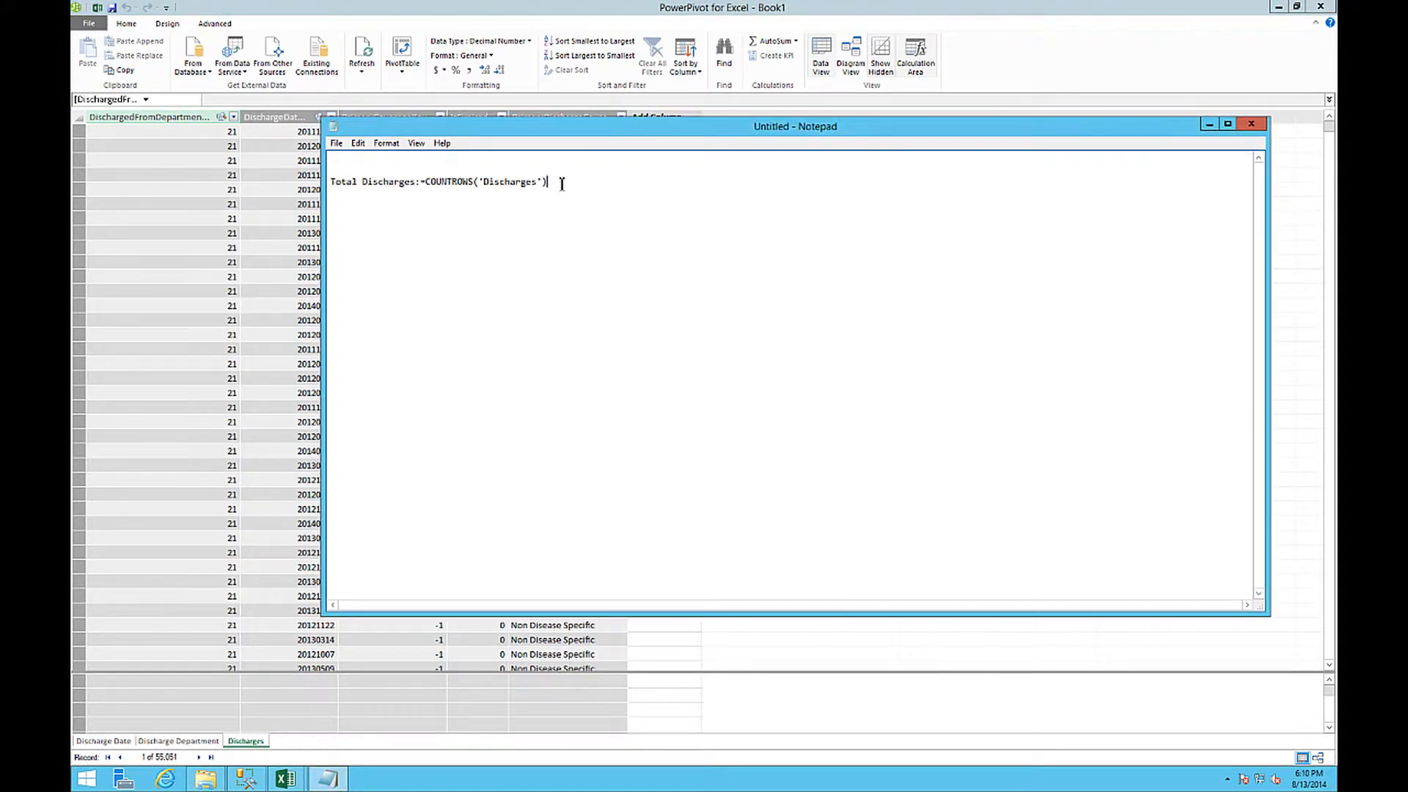
pyautogui.hotkey('ctrl', 'a')
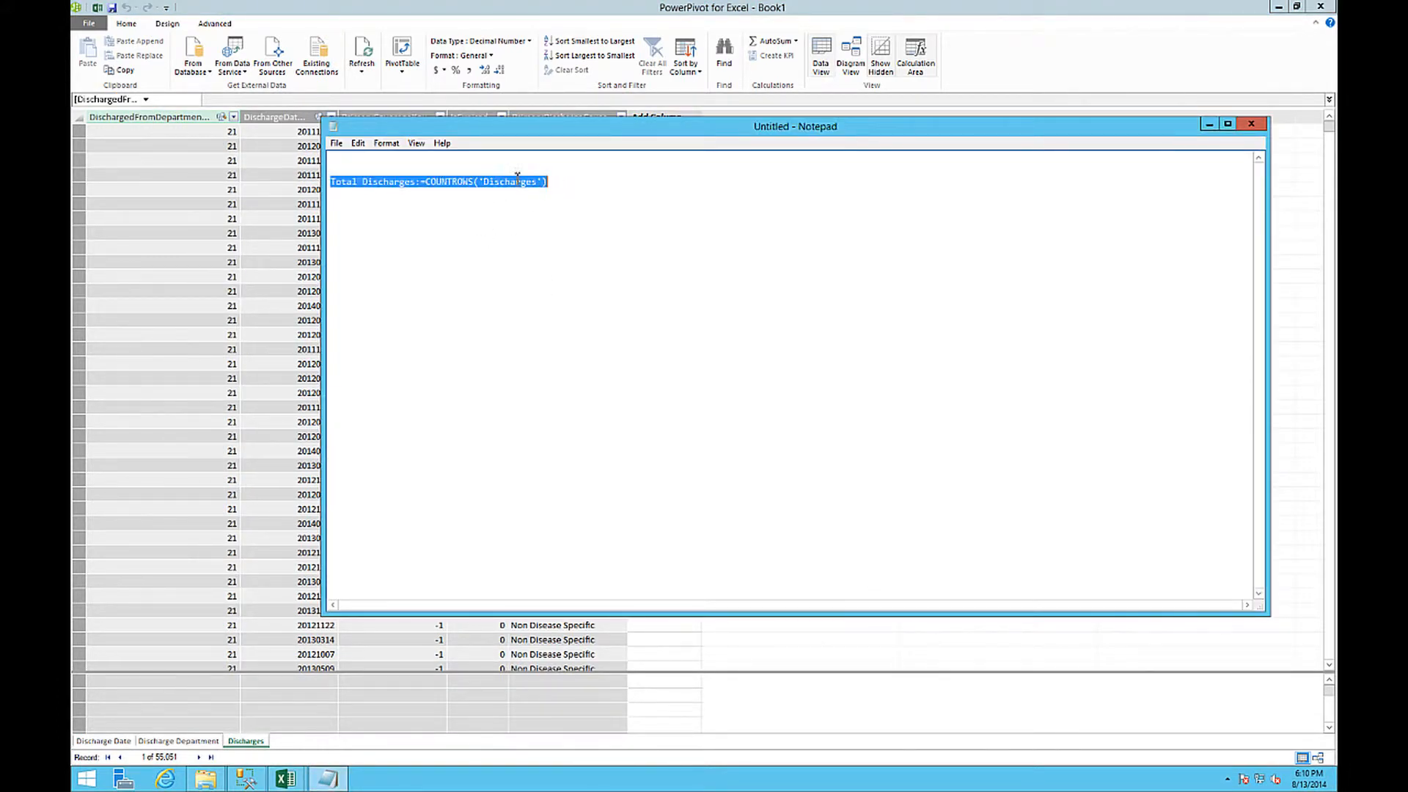
# Add the measure Total Discharges:=COUNTROWS('Discharges') in the first calculation cell under the Discharges table
pyautogui.click(179, 680)
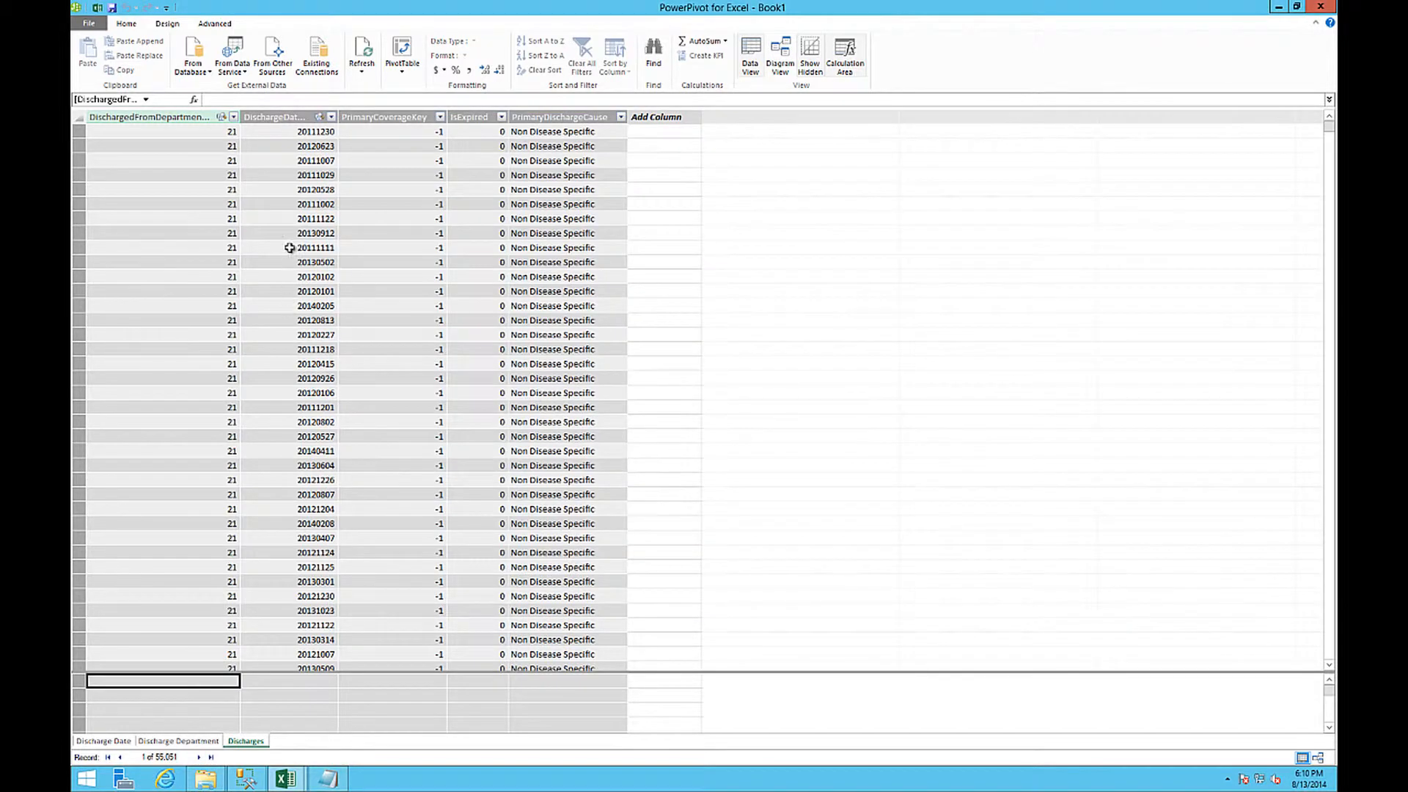
pyautogui.click(277, 105)
pyautogui.write('Total Discharges:=COUNTROWS(Discharges)')
pyautogui.press('Return')
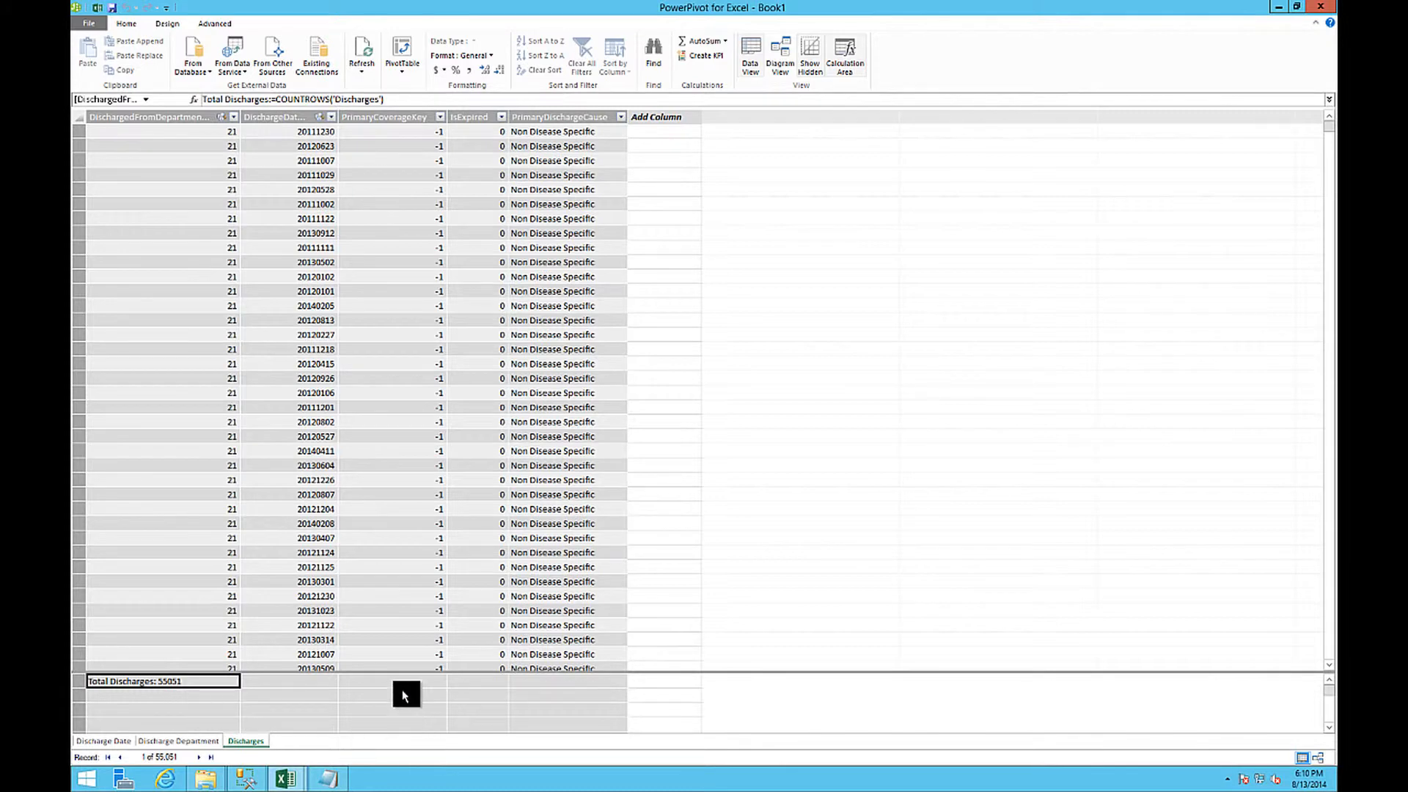
# Close the PowerPivot window, insert a Power View report from the workbook's Excel Discharge Data connection, and collapse the report's Filters area
pyautogui.click(1320, 7)
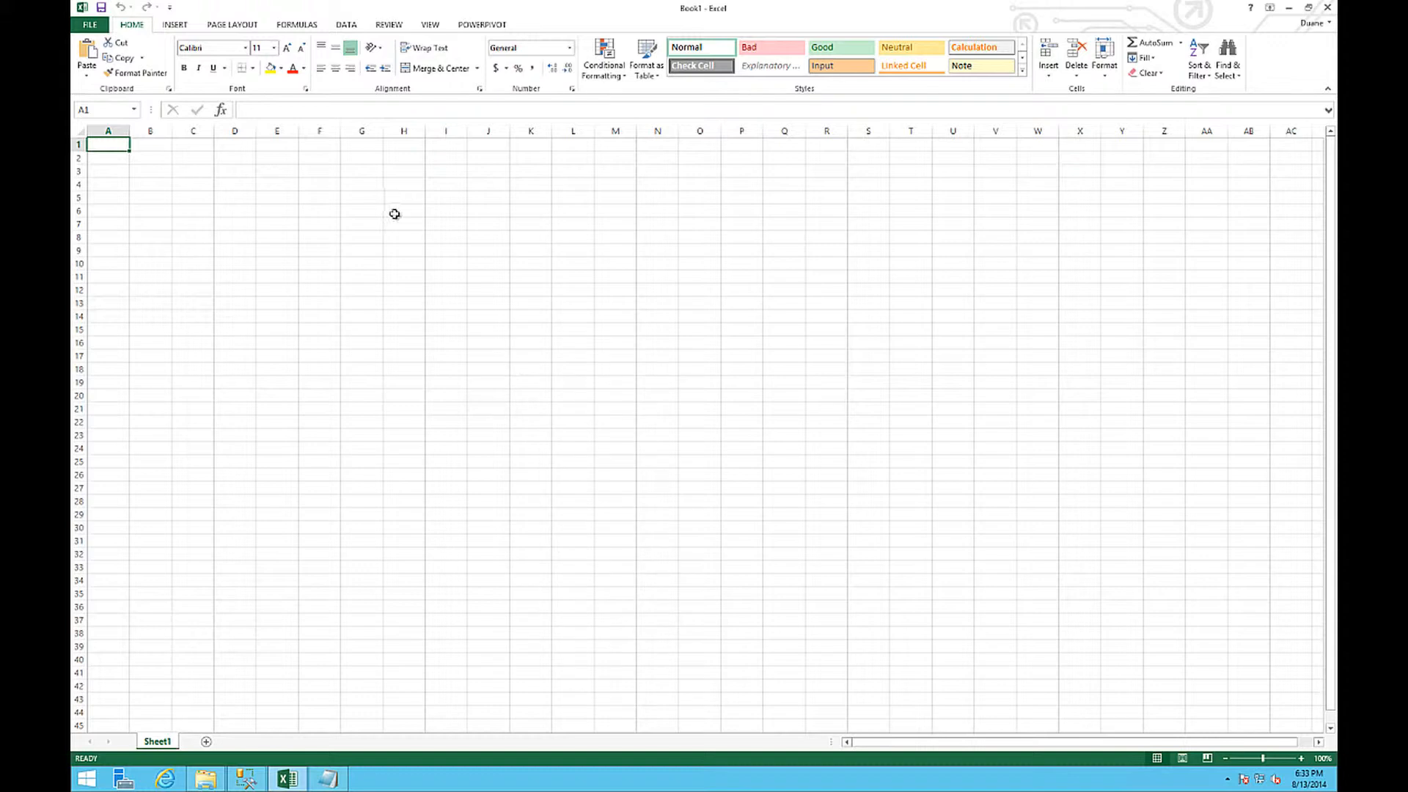
pyautogui.click(348, 30)
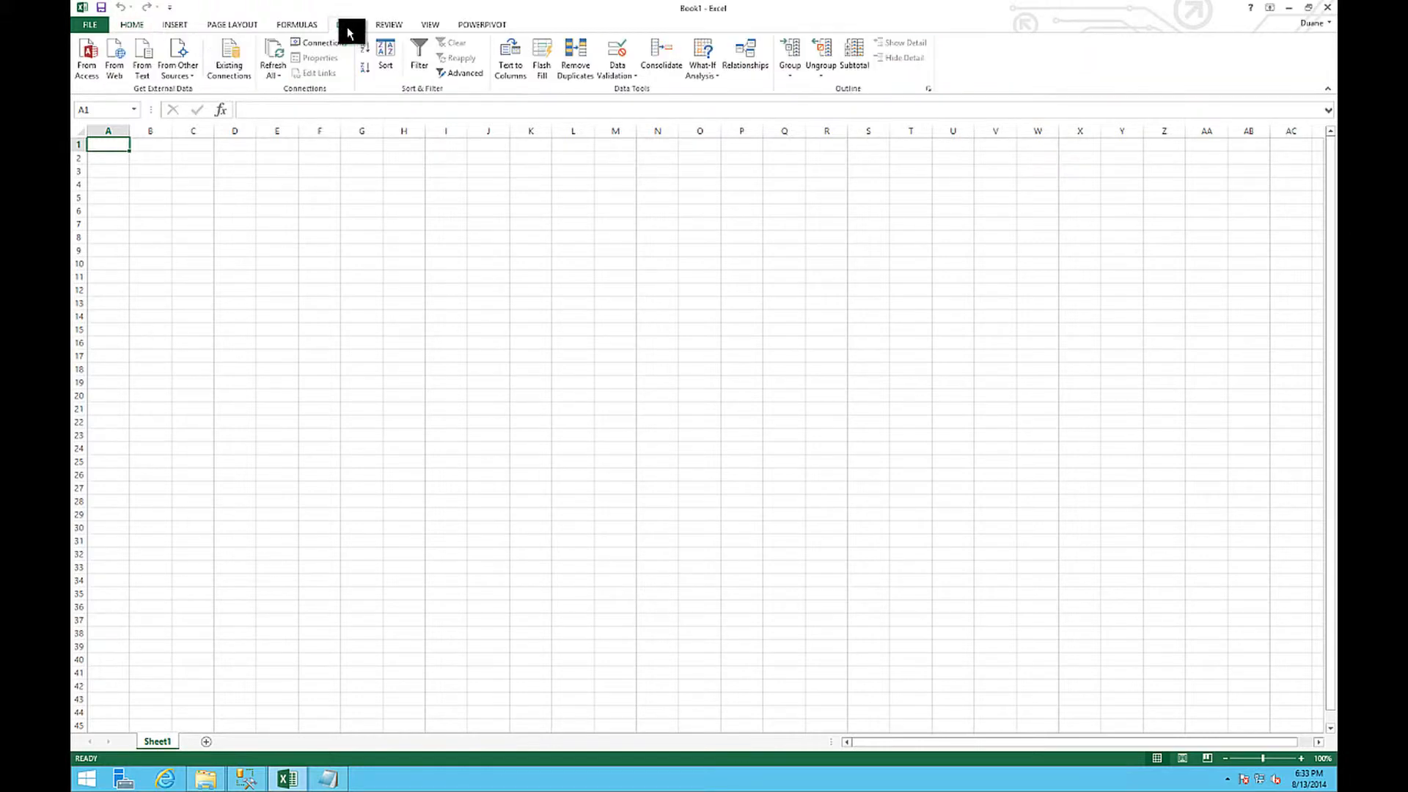
pyautogui.click(229, 62)
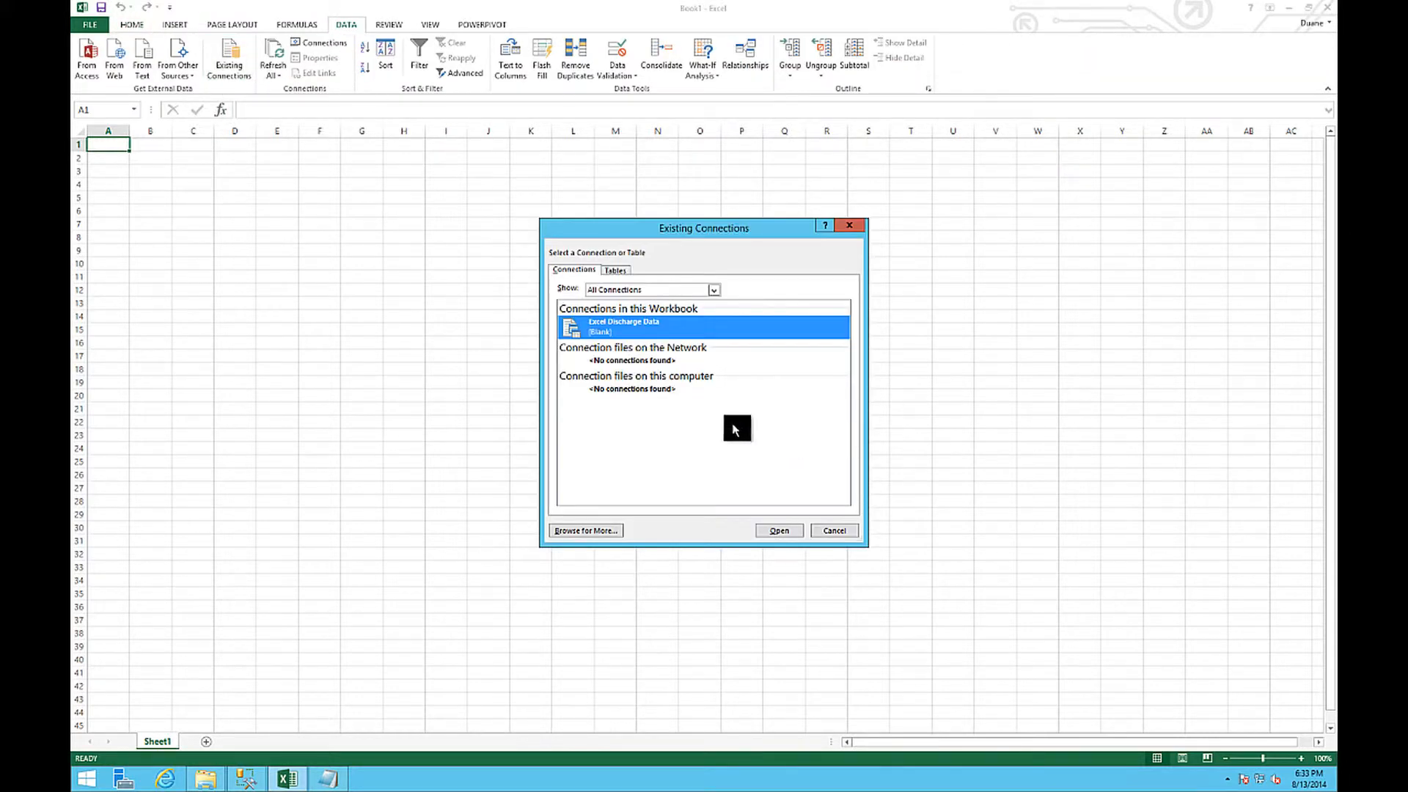
pyautogui.doubleClick(625, 330)
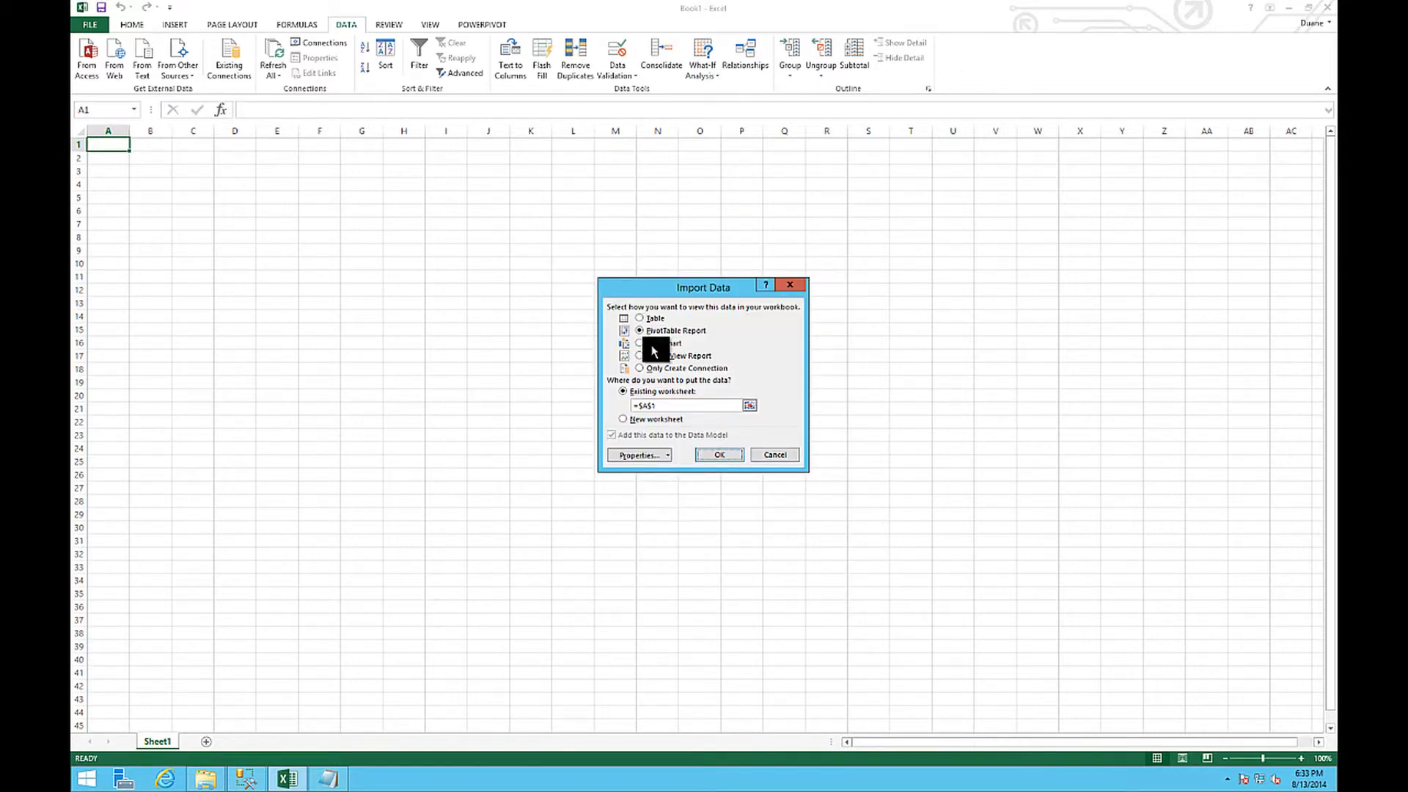
pyautogui.click(686, 356)
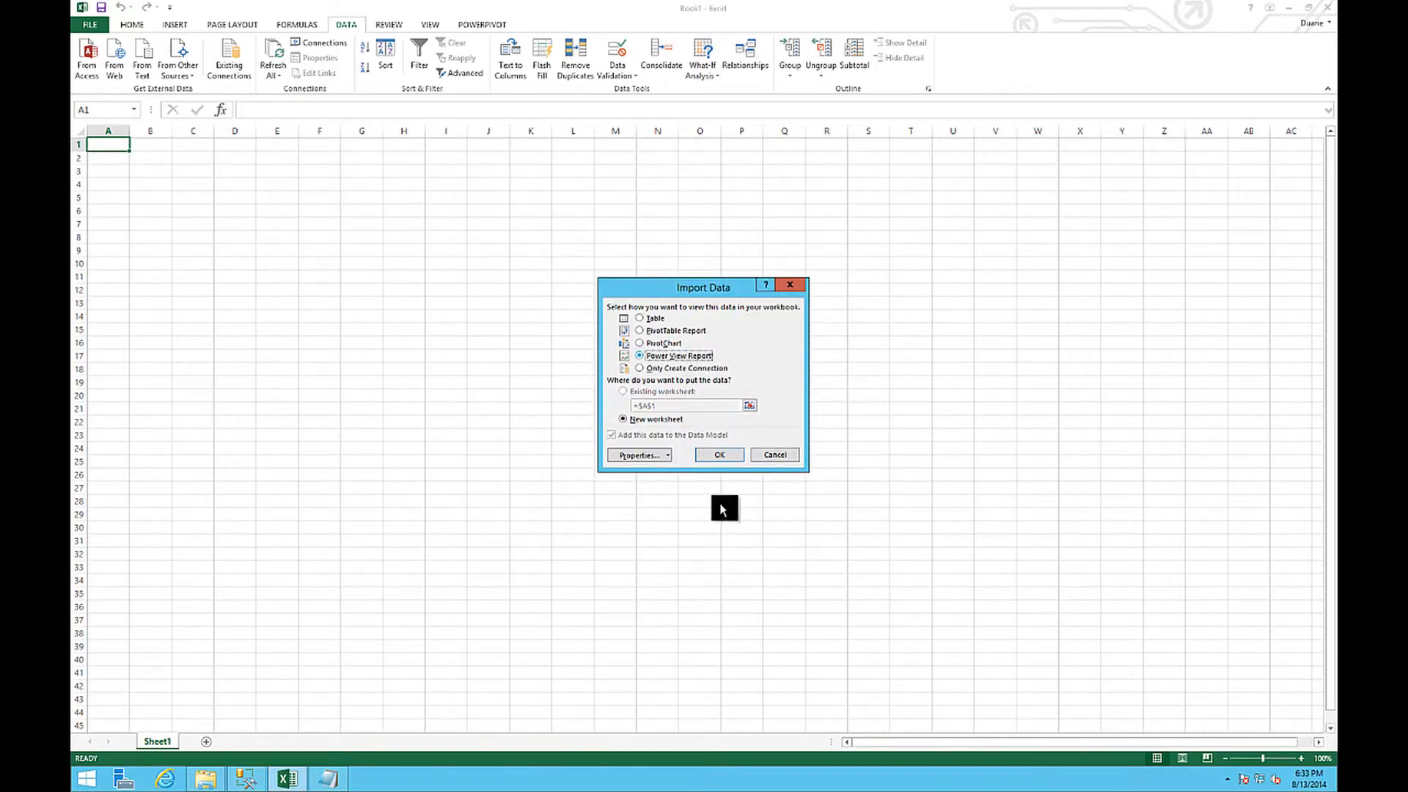
pyautogui.click(730, 455)
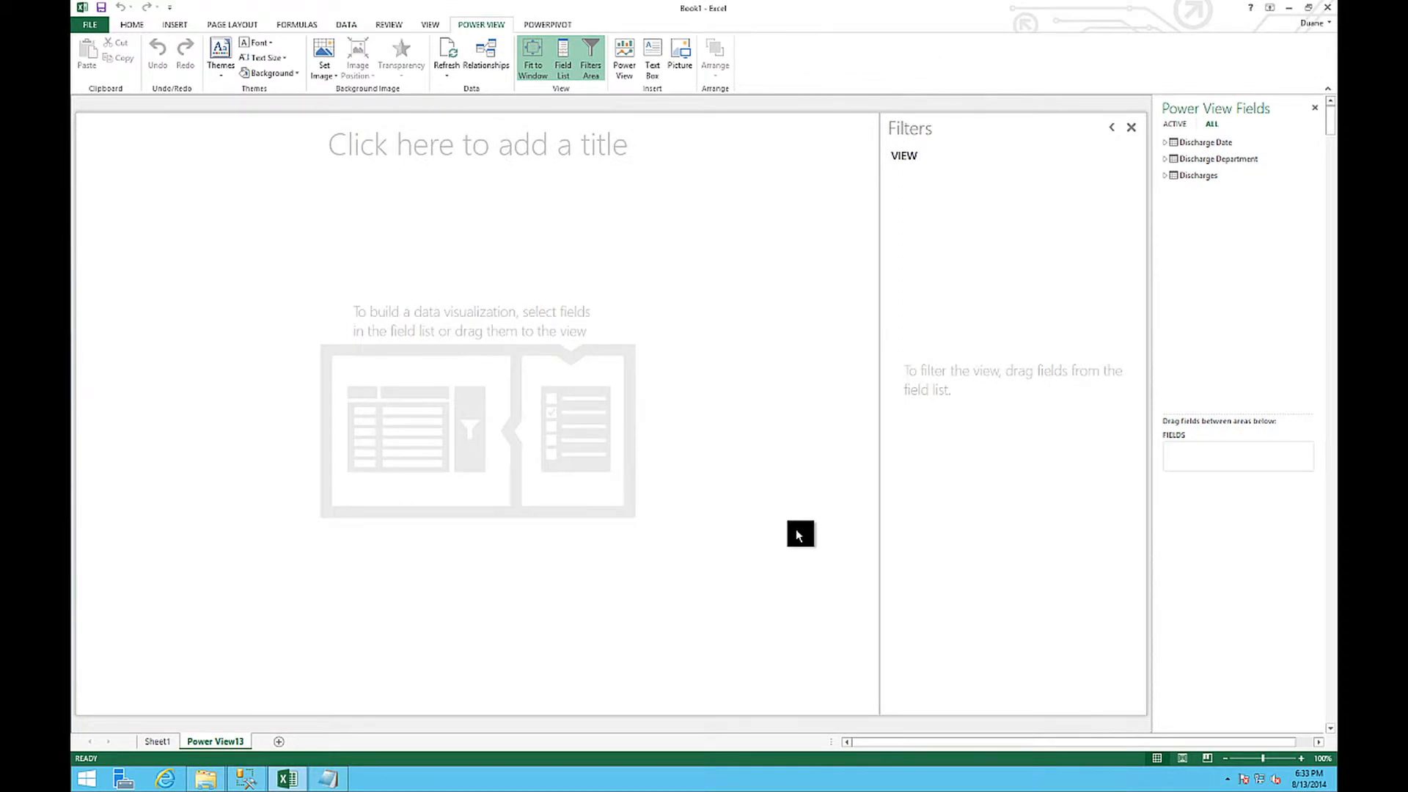
pyautogui.click(1112, 127)
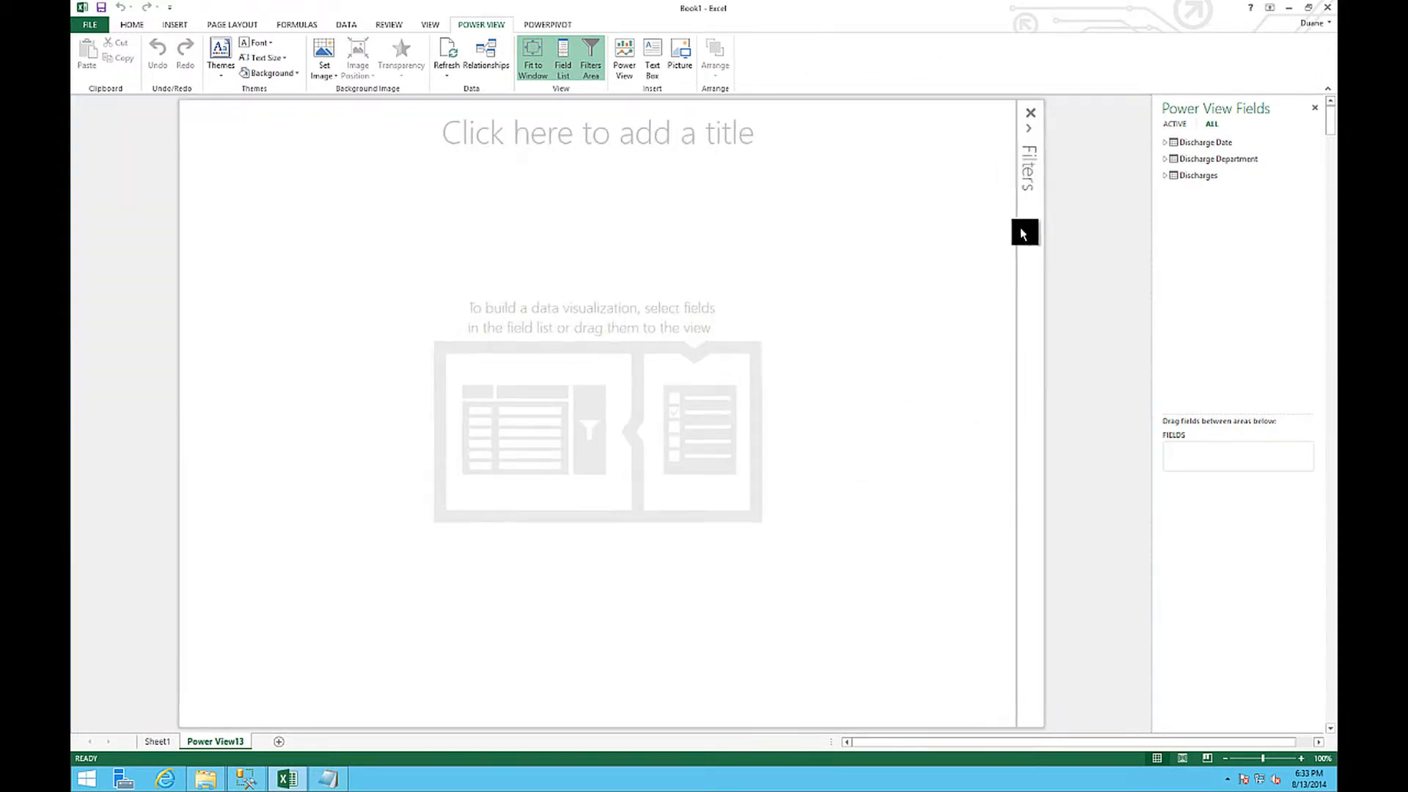
# Build a table in the Power View report with Total Discharges from Discharges and MonthName from Discharge Date
pyautogui.click(1166, 177)
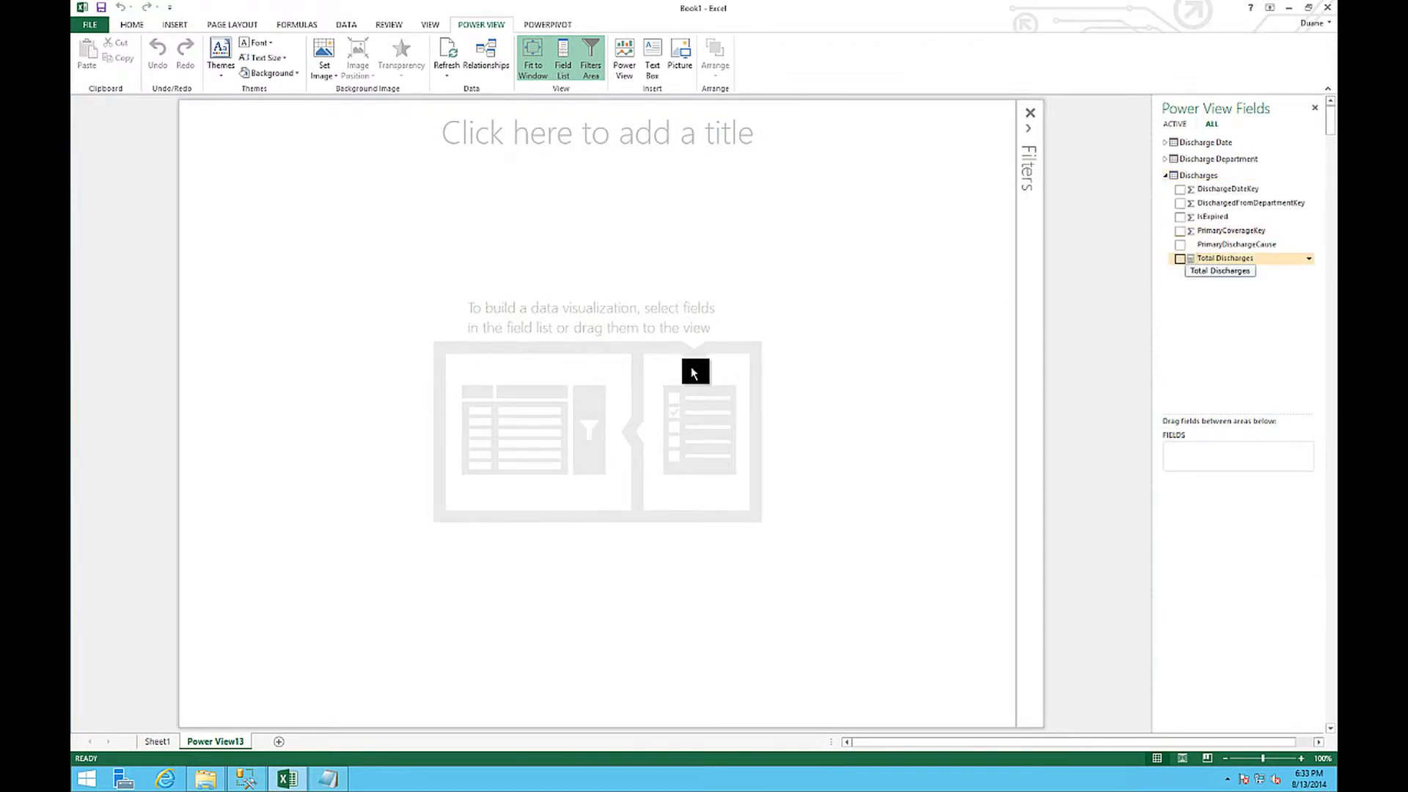
pyautogui.moveTo(692, 372); pyautogui.dragTo(539, 363)
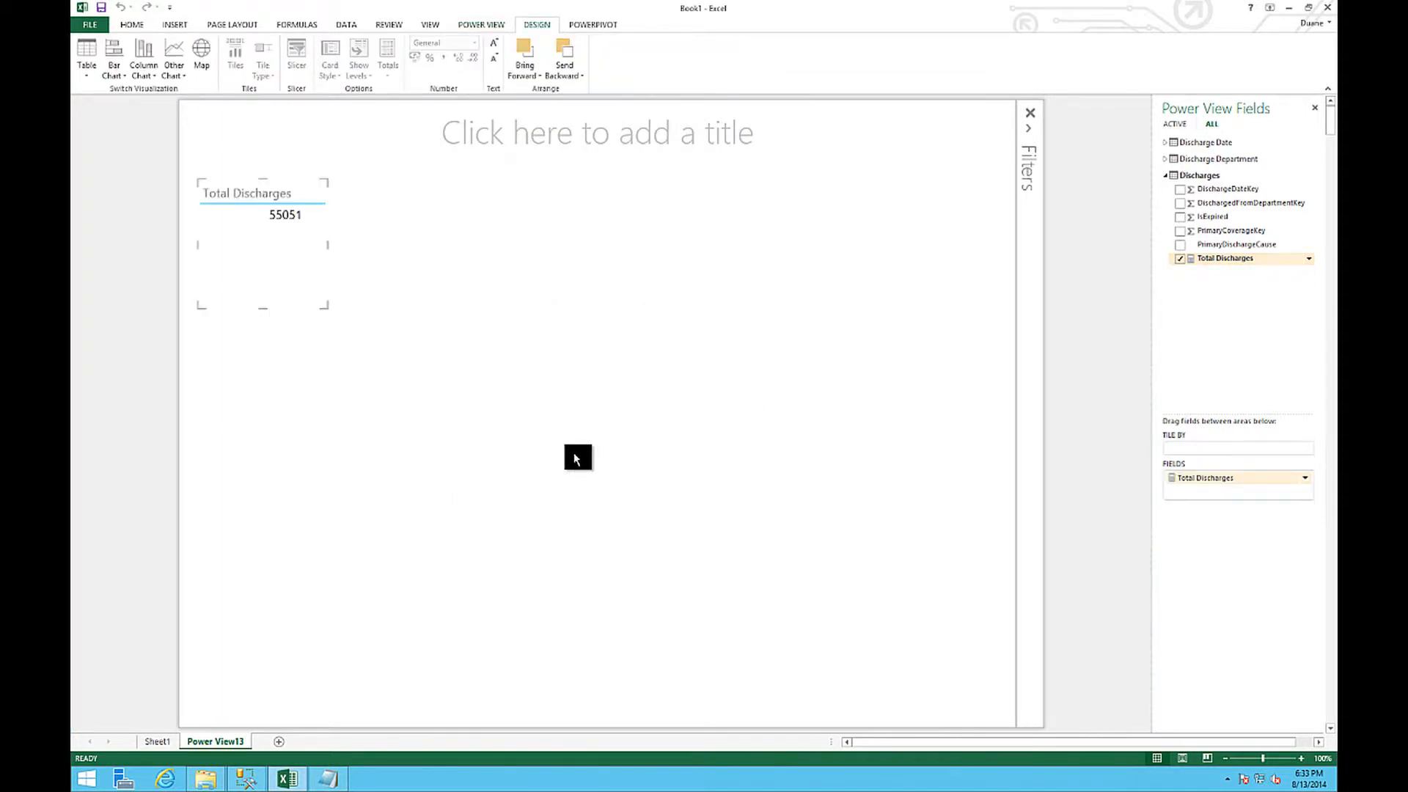
pyautogui.click(1166, 144)
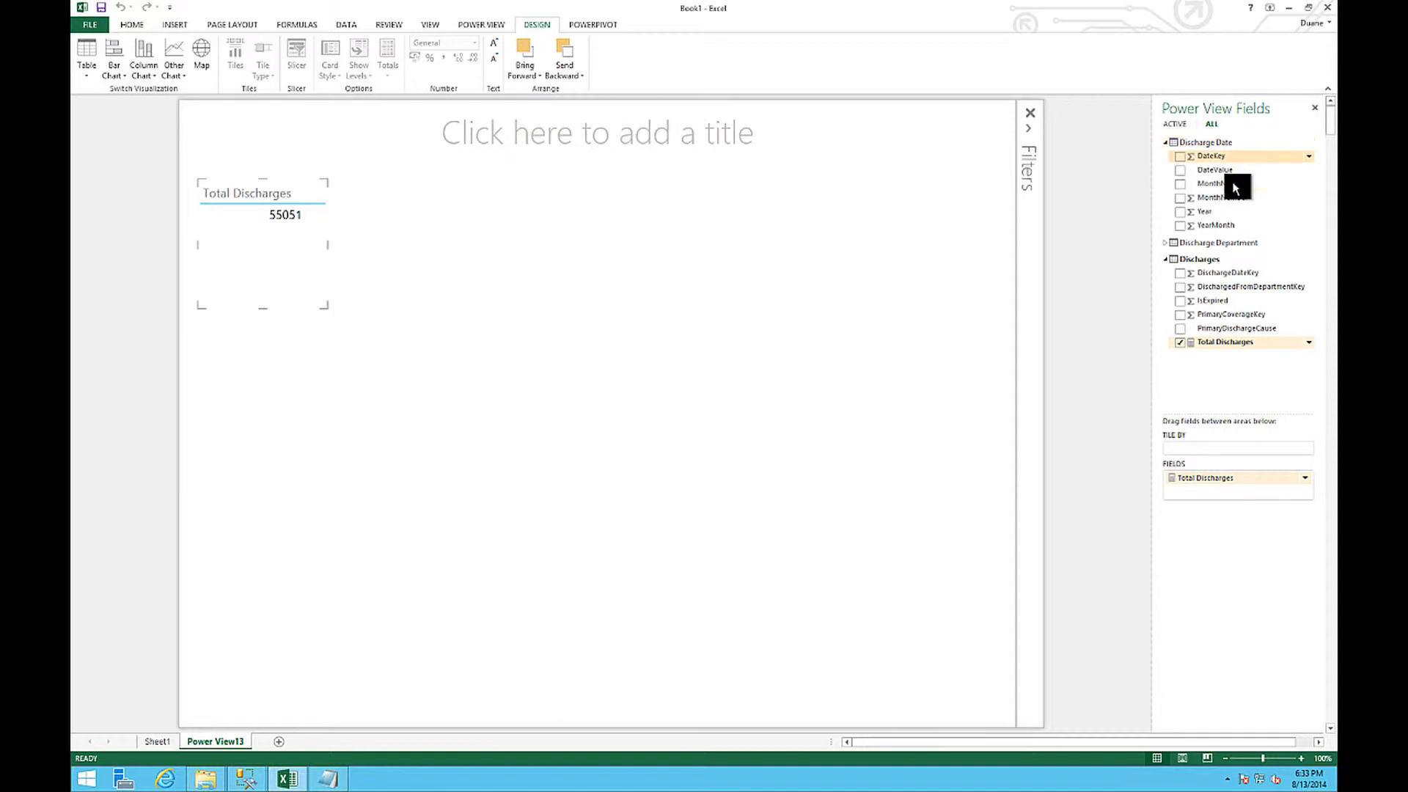
pyautogui.moveTo(1225, 184); pyautogui.dragTo(224, 229)
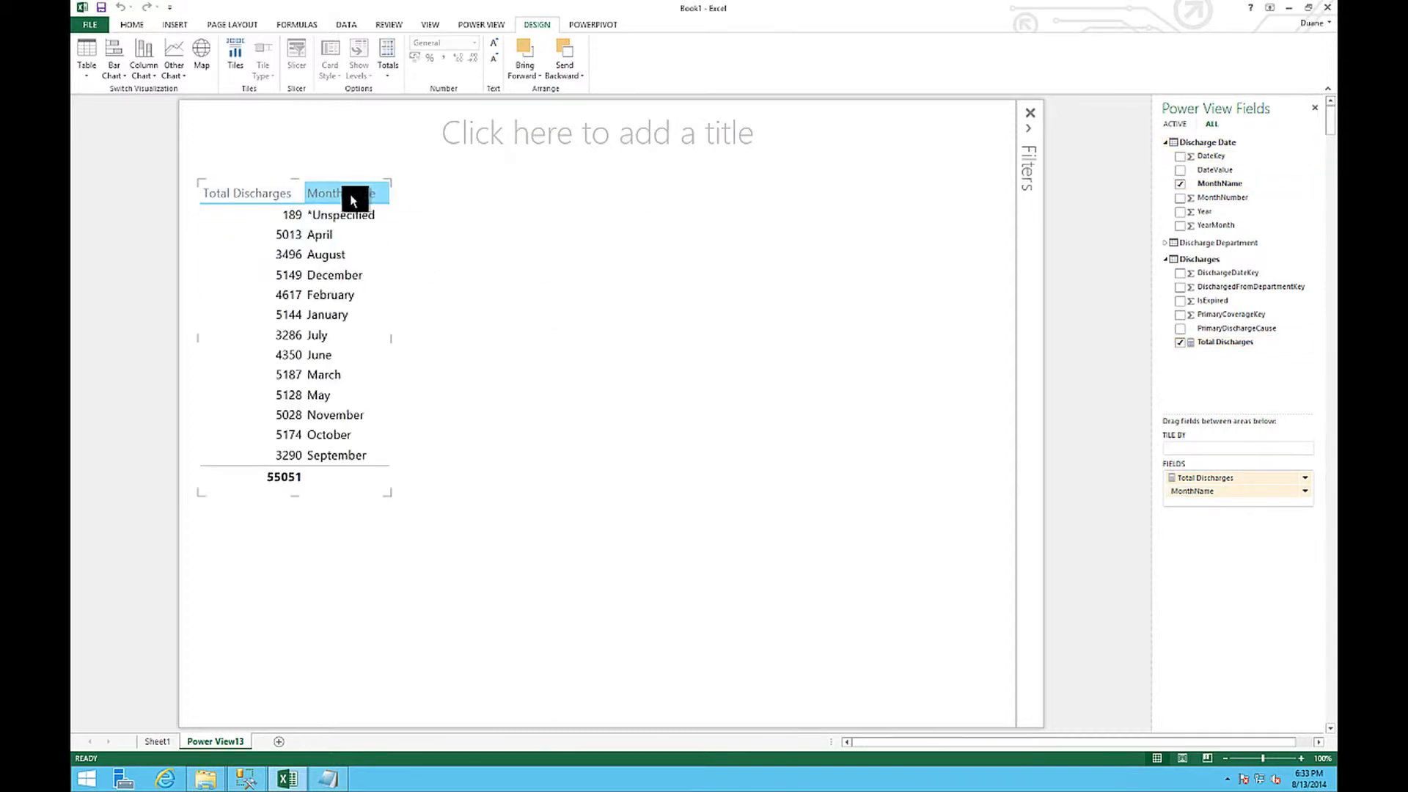
# Convert the discharges table to a stacked column chart and widen it until every month fits
pyautogui.click(144, 65)
pyautogui.click(161, 90)
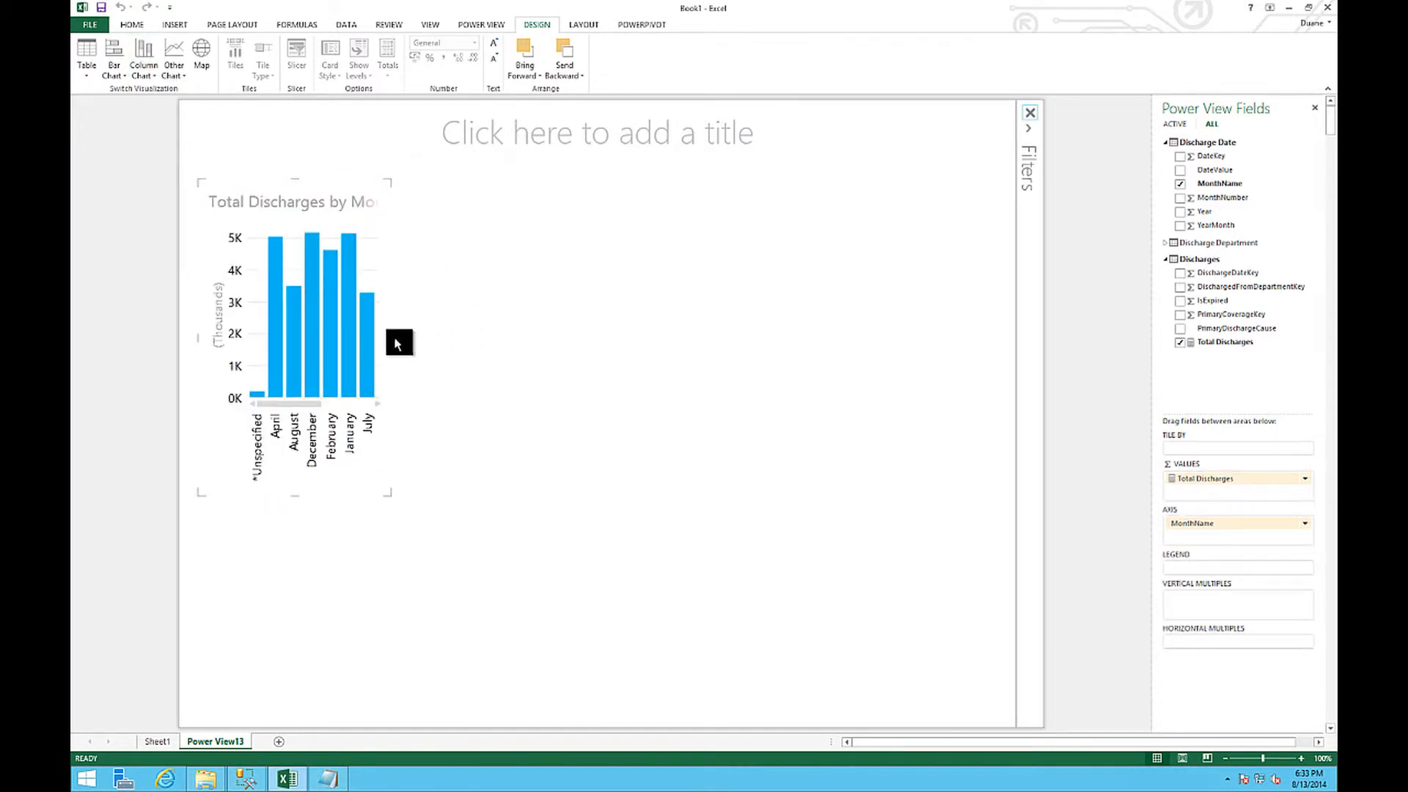
pyautogui.moveTo(394, 341); pyautogui.dragTo(770, 352)
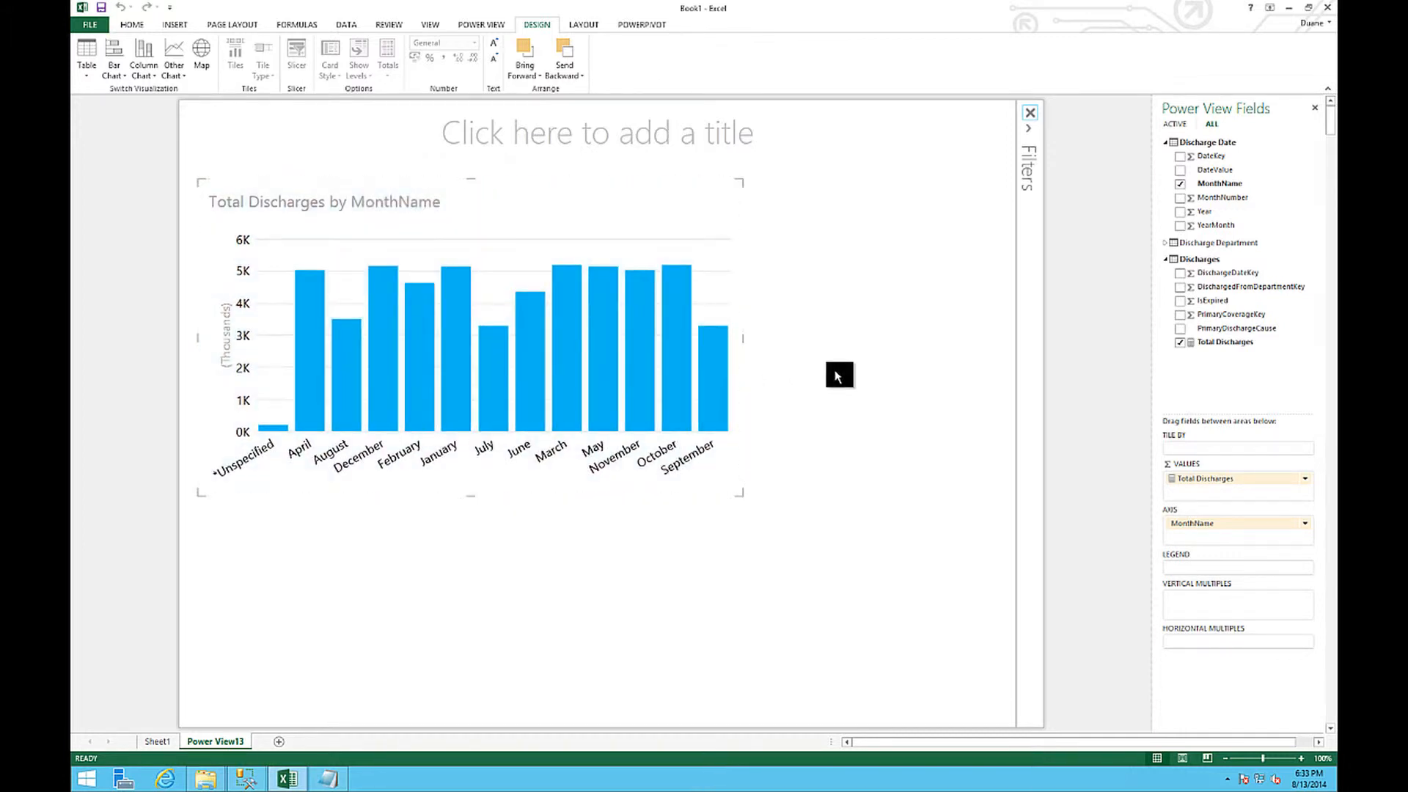
pyautogui.click(837, 374)
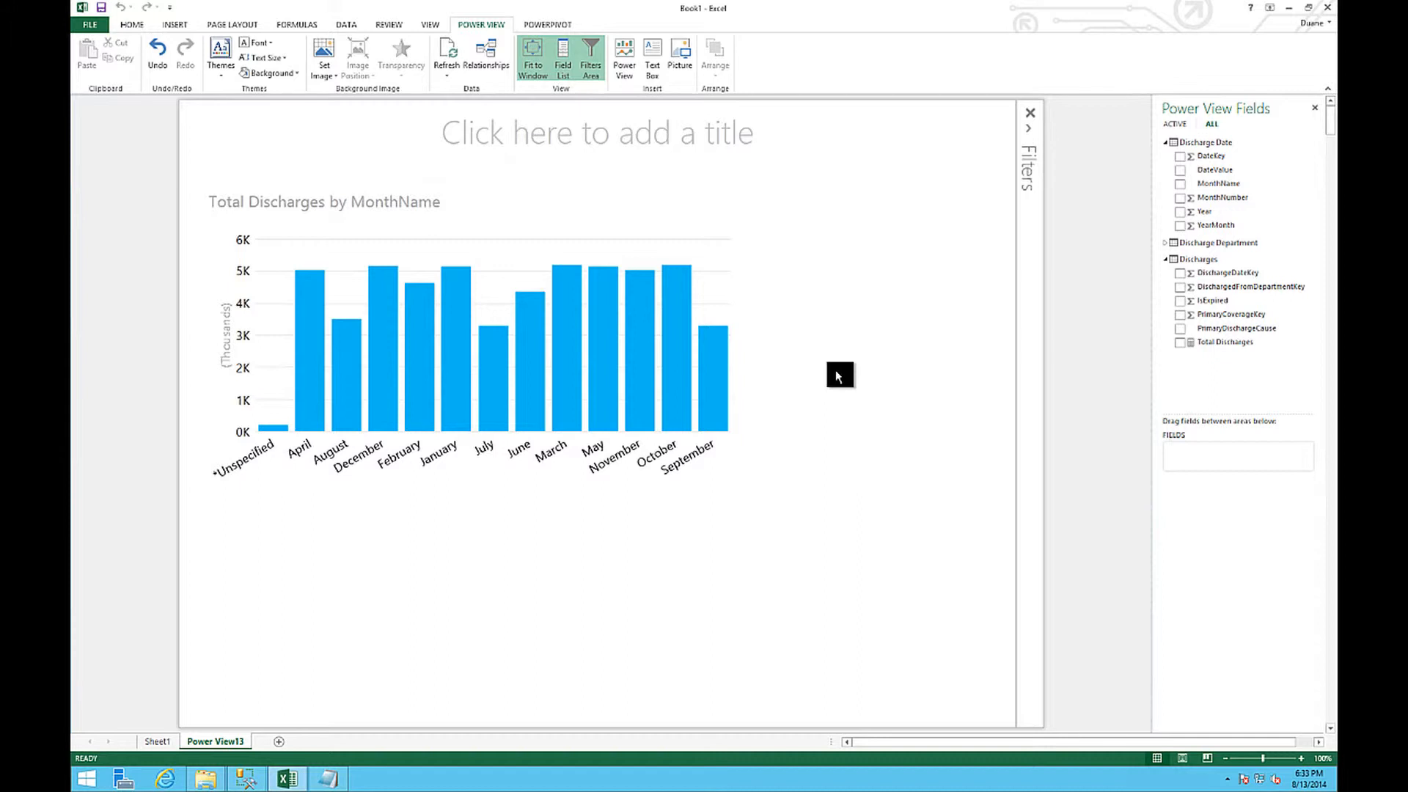
# Add DepartmentName from Discharge Department beside the chart as a slicer and lengthen it to show all departments
pyautogui.click(1165, 243)
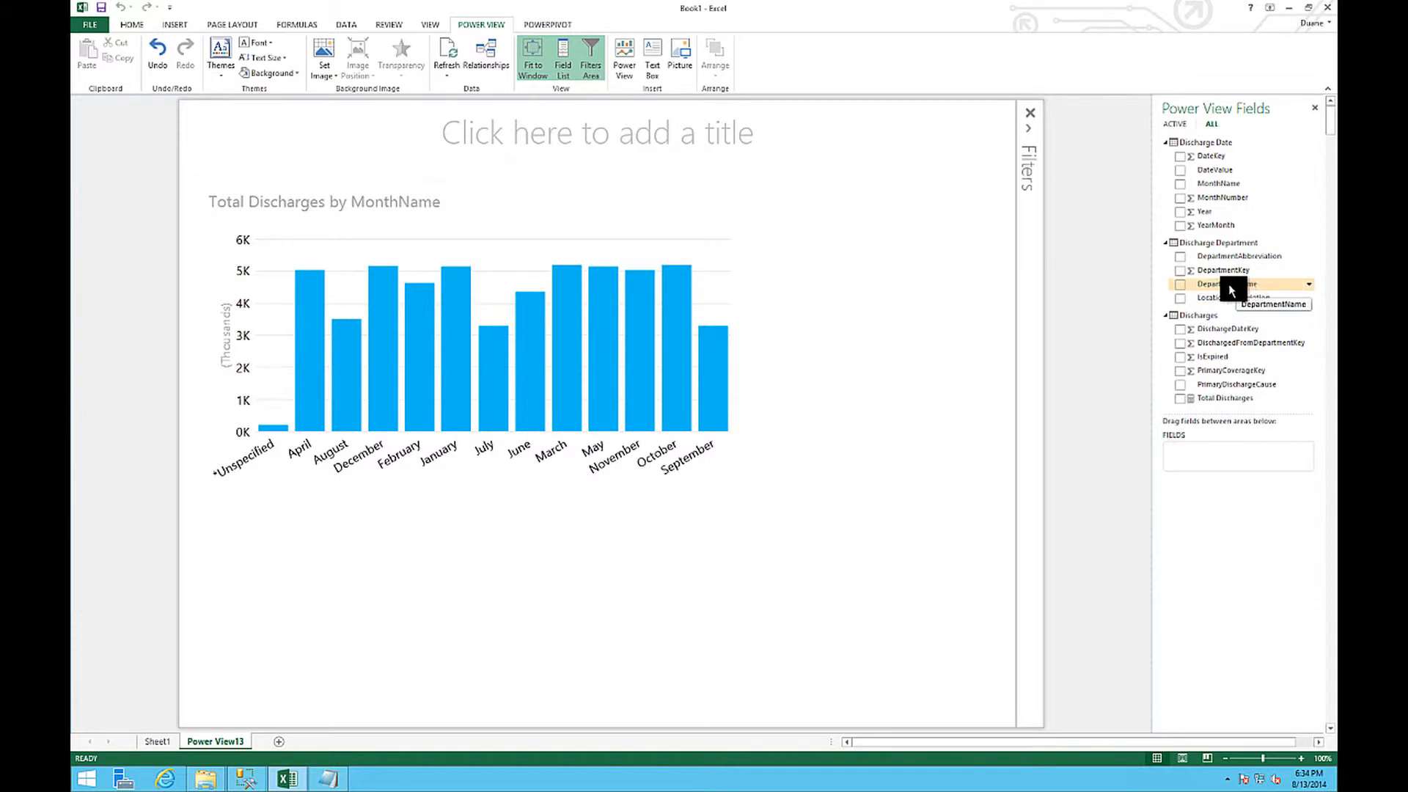
pyautogui.moveTo(1229, 286); pyautogui.dragTo(943, 293)
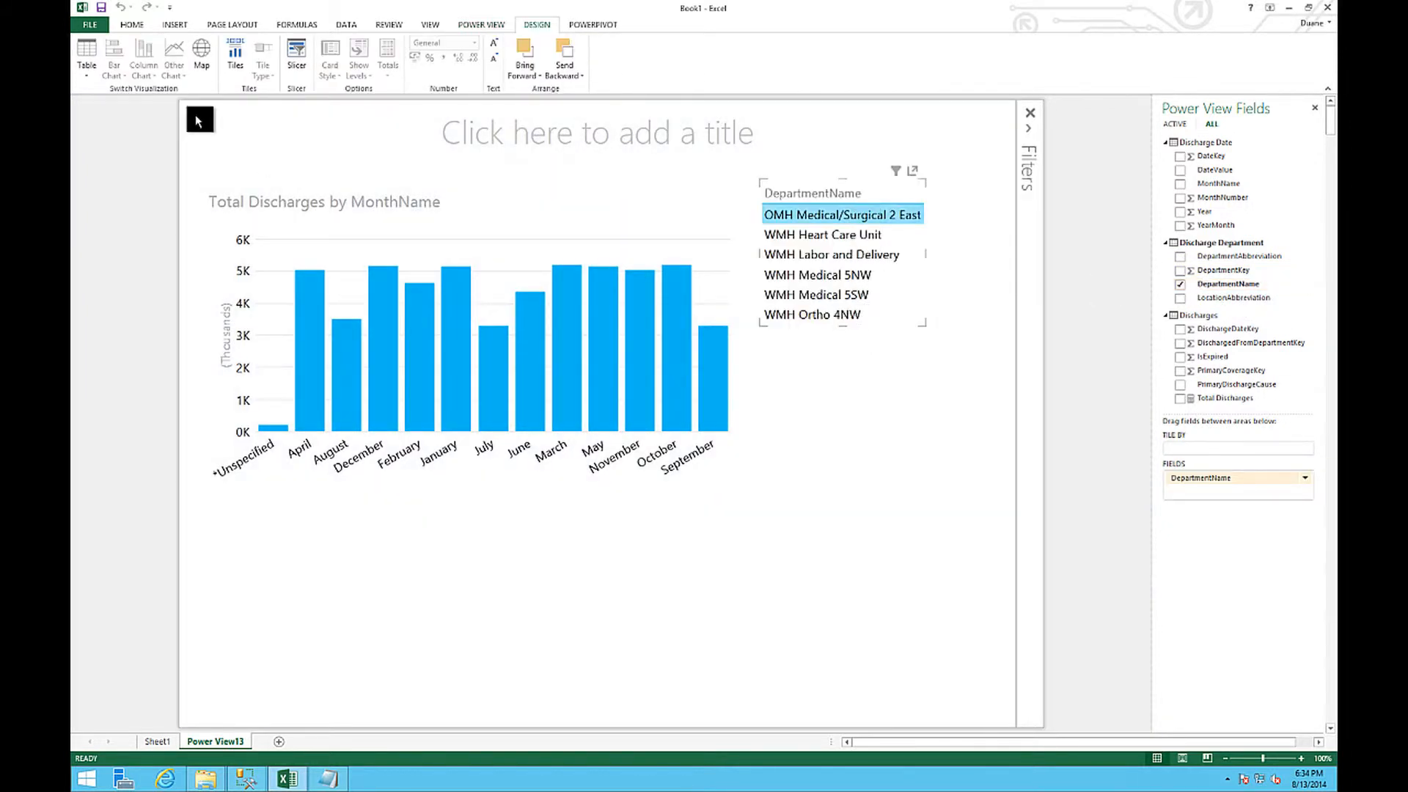
pyautogui.click(290, 64)
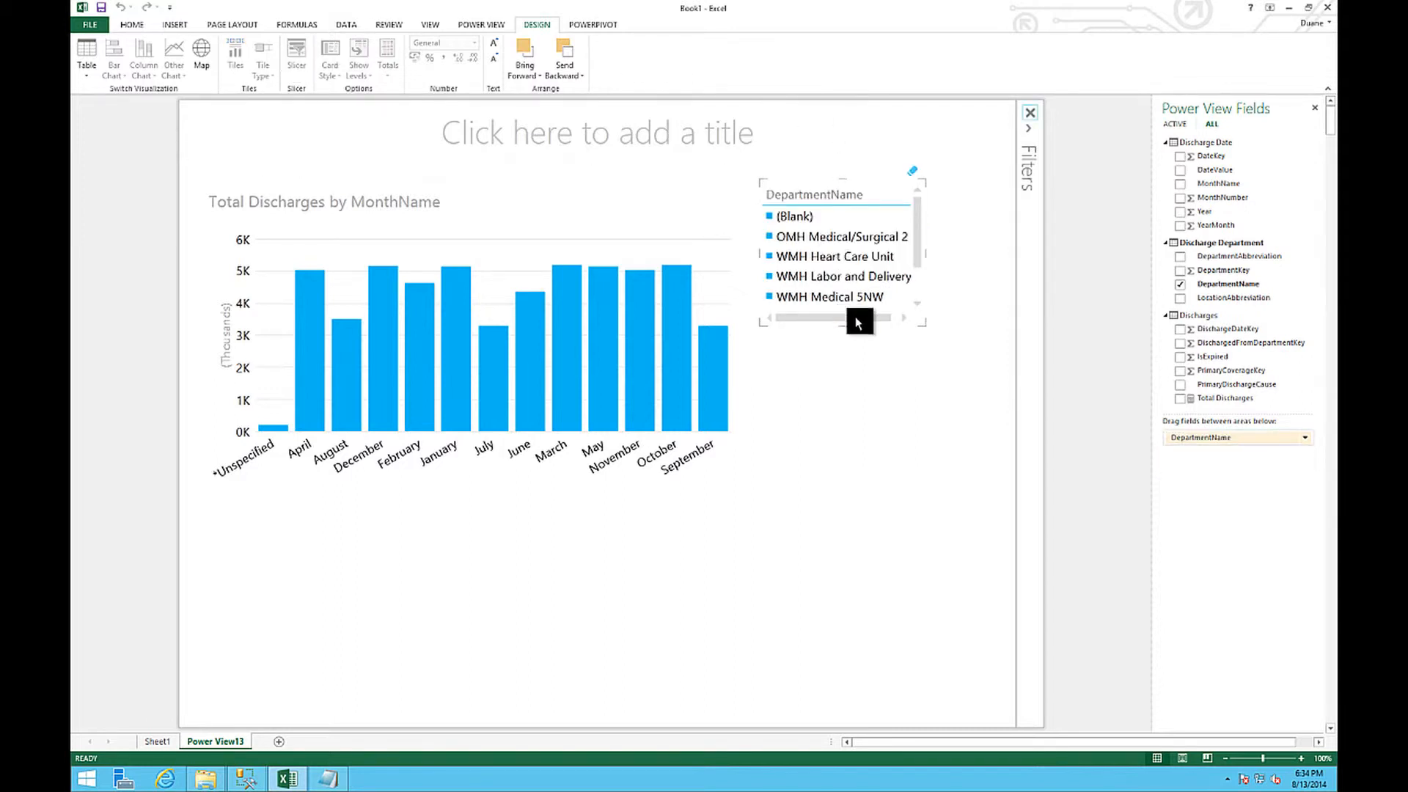
pyautogui.moveTo(849, 327); pyautogui.dragTo(862, 470)
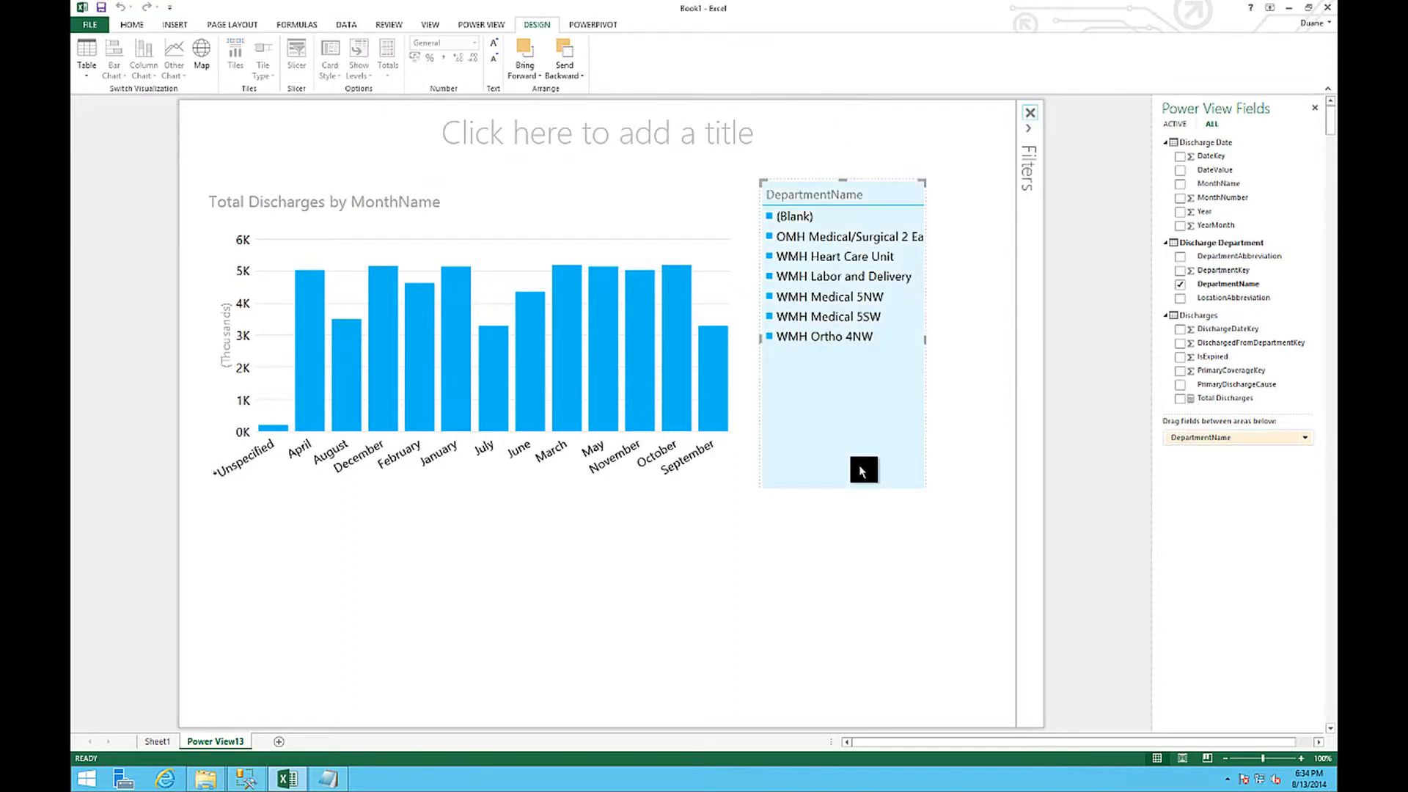
# Examine the monthly chart for single departments in turn, from OMH Medical/Surgical 2 East to WMH Medical 5NW
pyautogui.click(825, 237)
pyautogui.click(823, 257)
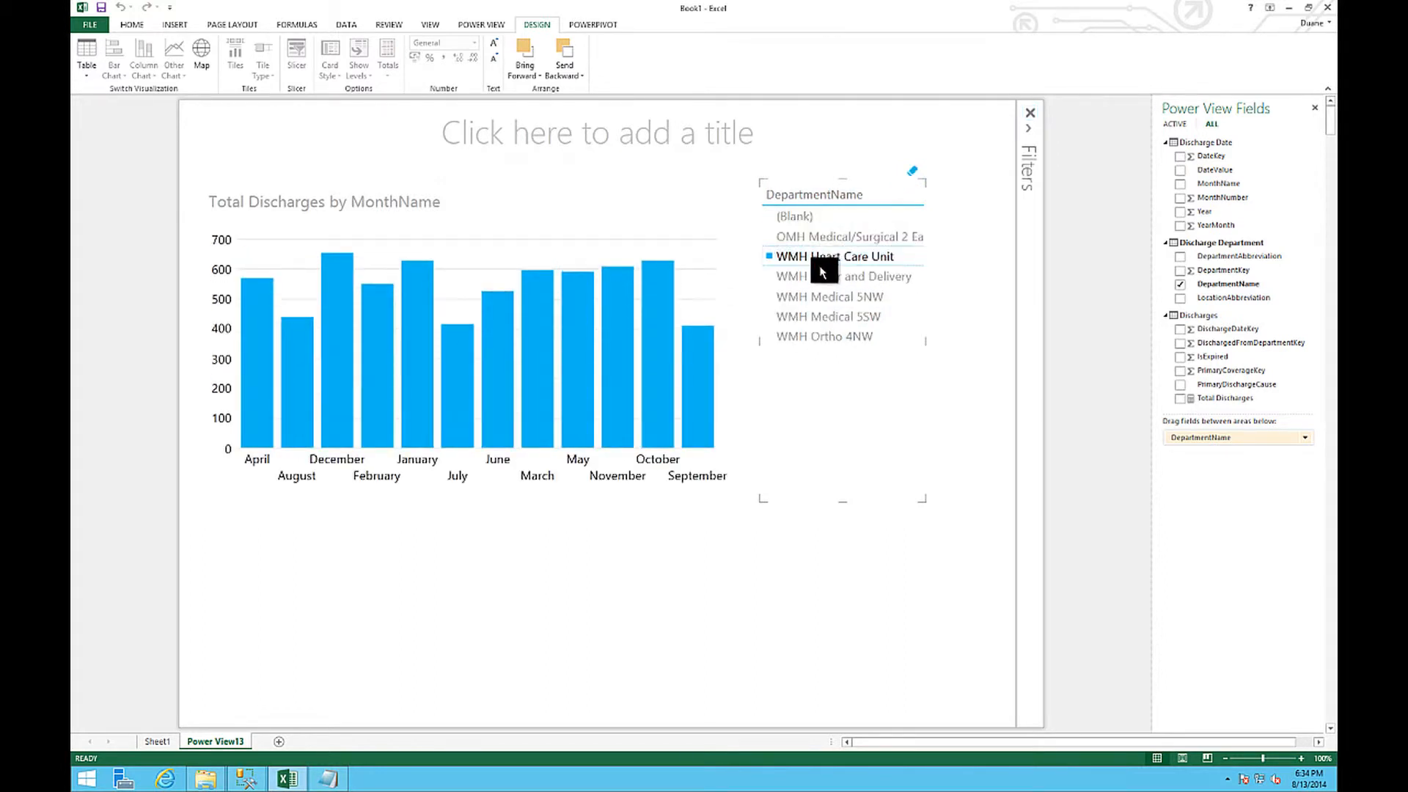
pyautogui.click(820, 275)
pyautogui.click(825, 296)
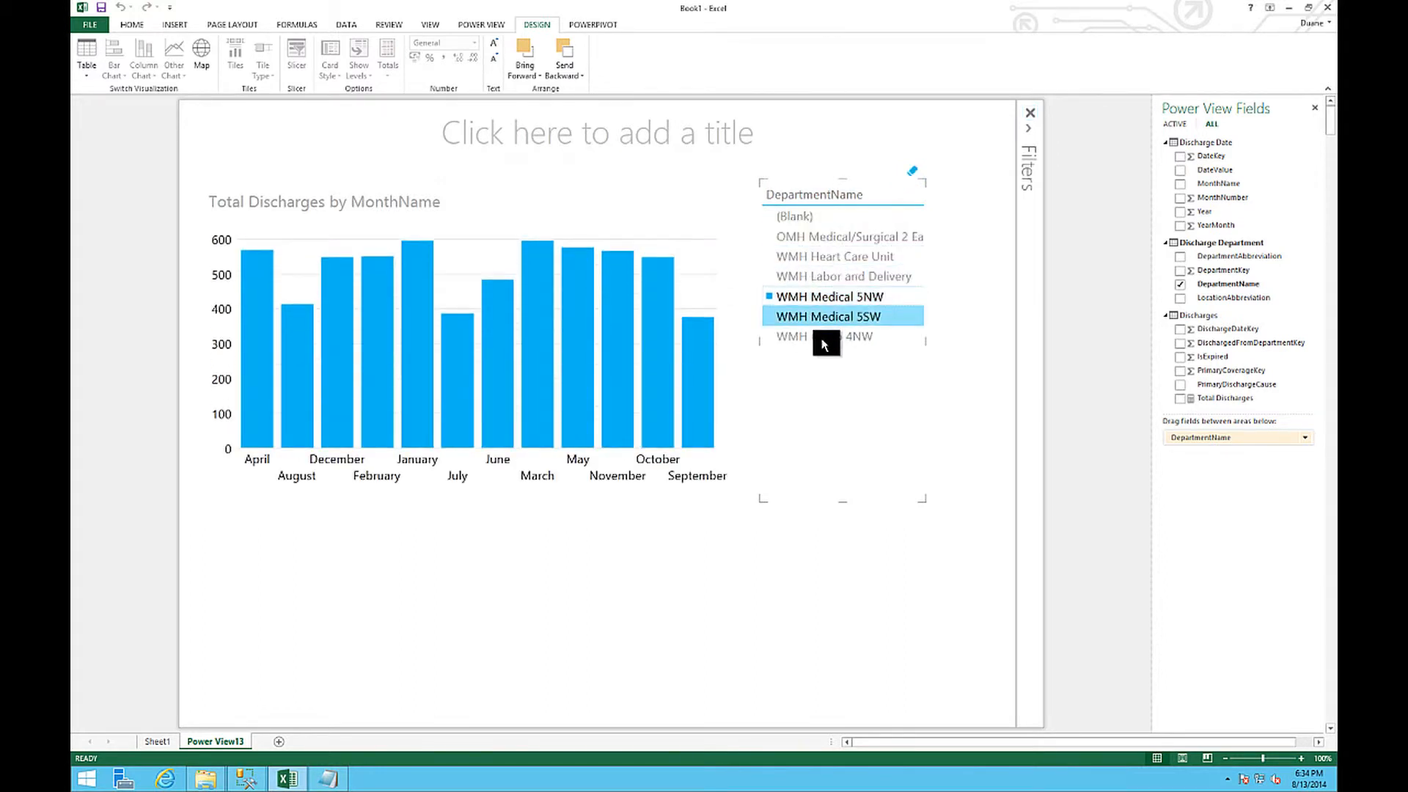
# Filter the chart to WMH Heart Care Unit, WMH Labor and Delivery, WMH Medical 5NW and WMH Ortho 4NW together
pyautogui.click(824, 316)
pyautogui.click(824, 336)
pyautogui.keyDown('ctrl'); pyautogui.click(820, 276); pyautogui.keyUp('ctrl')
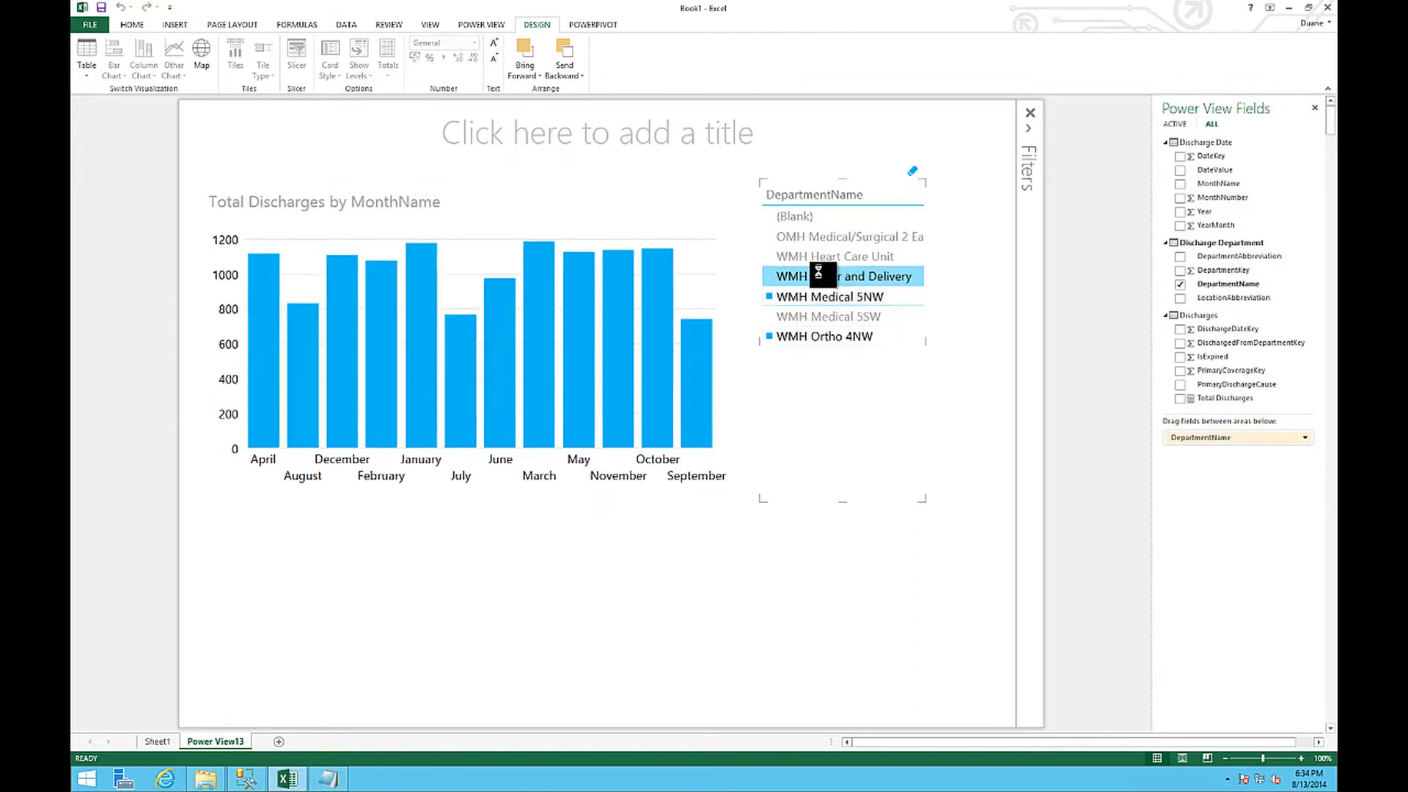
pyautogui.keyDown('ctrl'); pyautogui.click(823, 257); pyautogui.keyUp('ctrl')
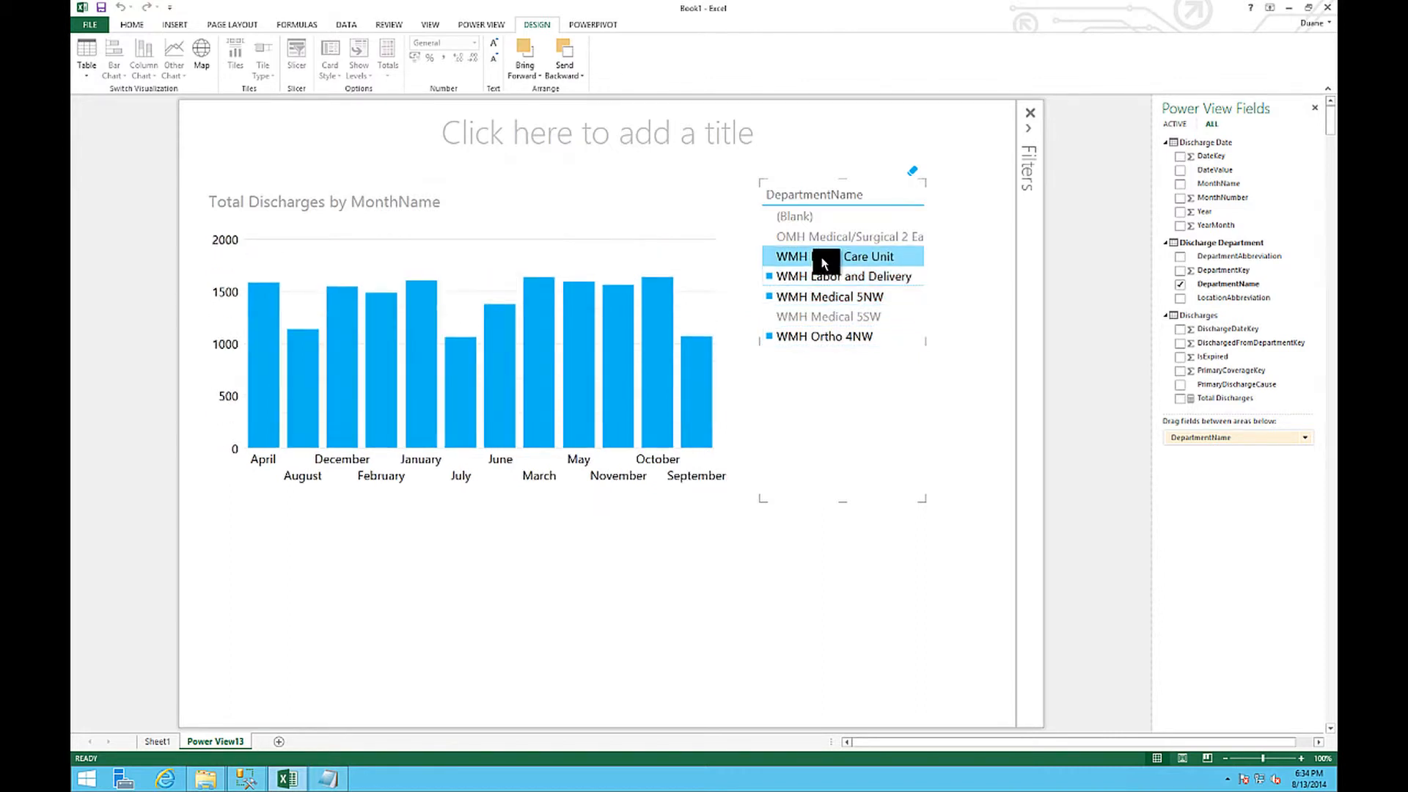
# Add PrimaryDischargeCause from Discharges to the column chart as its legend, splitting each month's column by cause
pyautogui.click(829, 568)
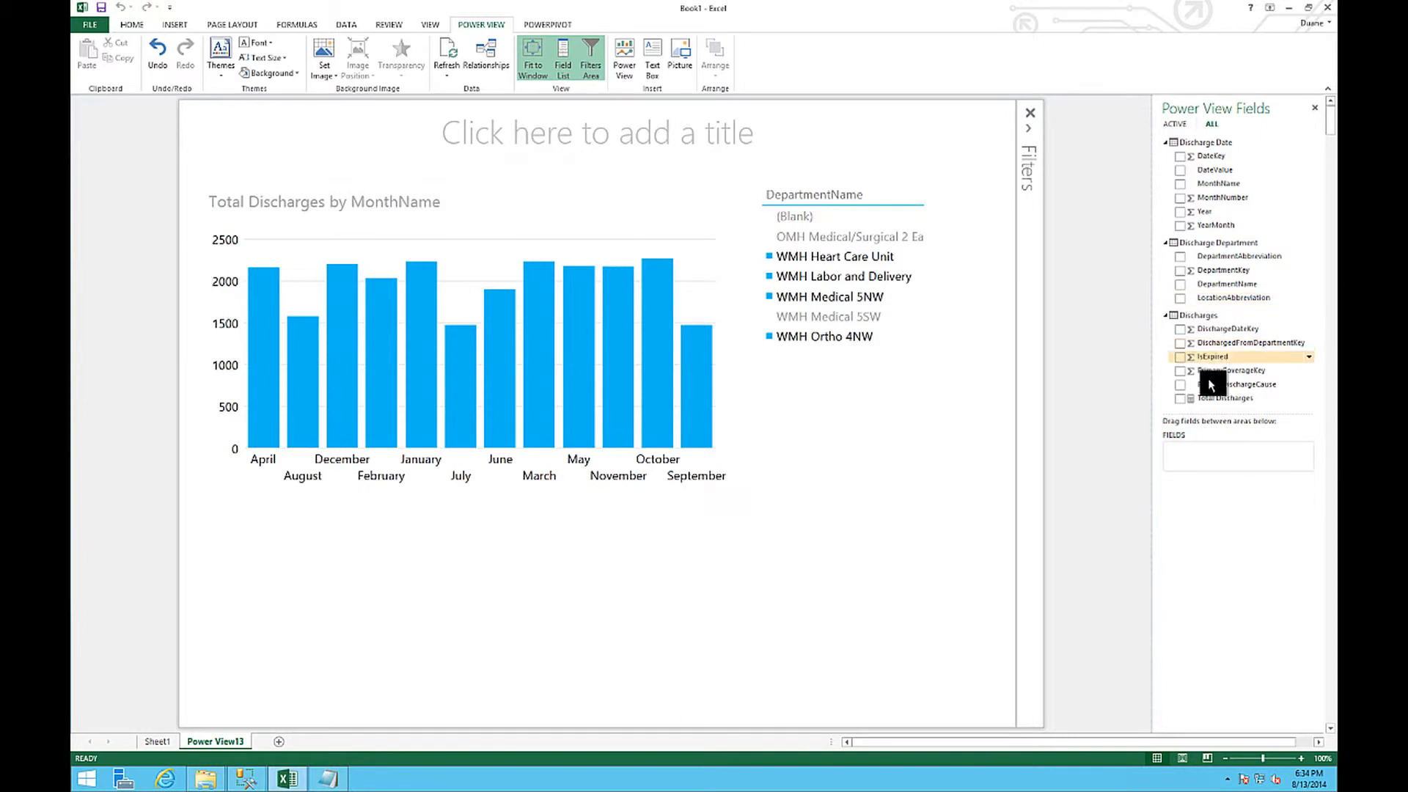
pyautogui.moveTo(1217, 390); pyautogui.dragTo(697, 377)
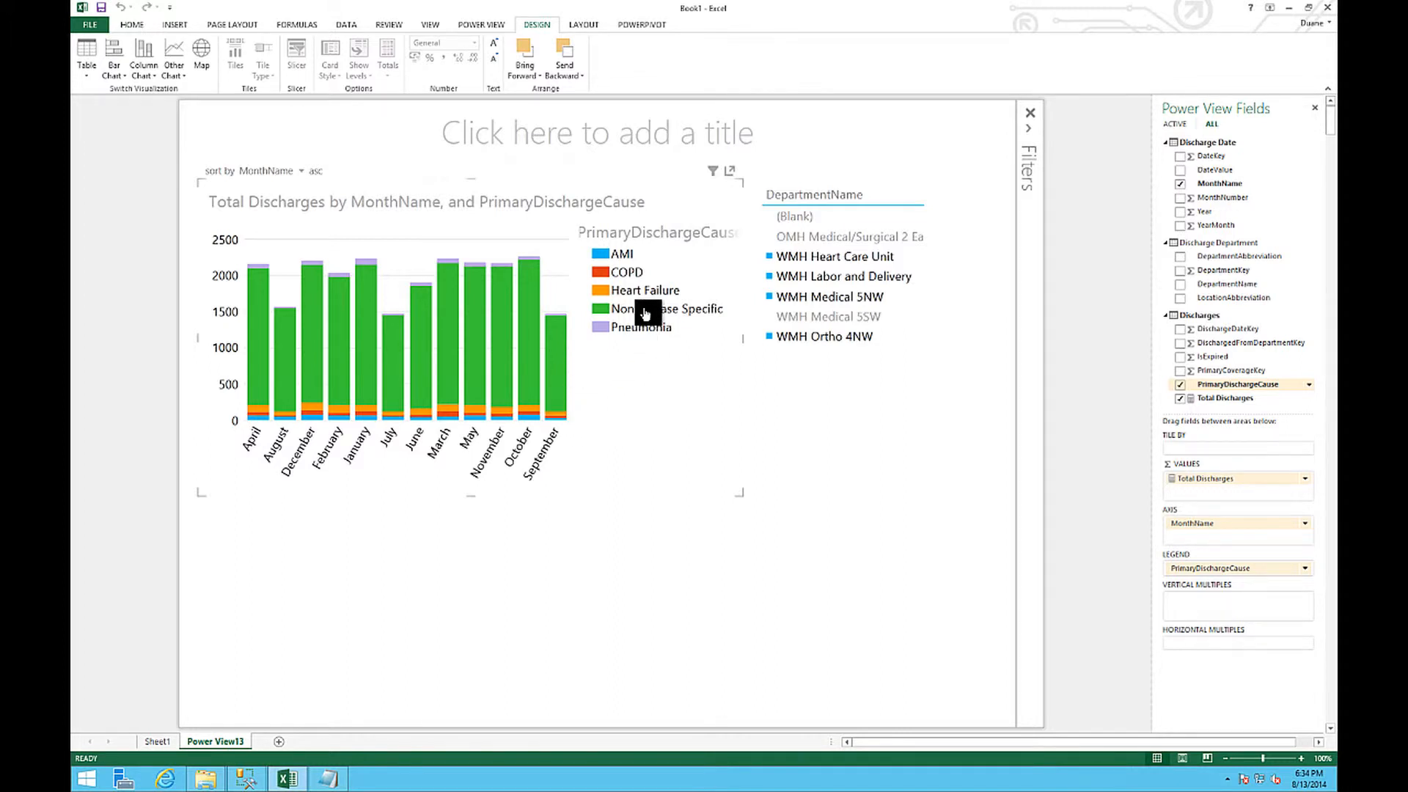
pyautogui.moveTo(487, 372)
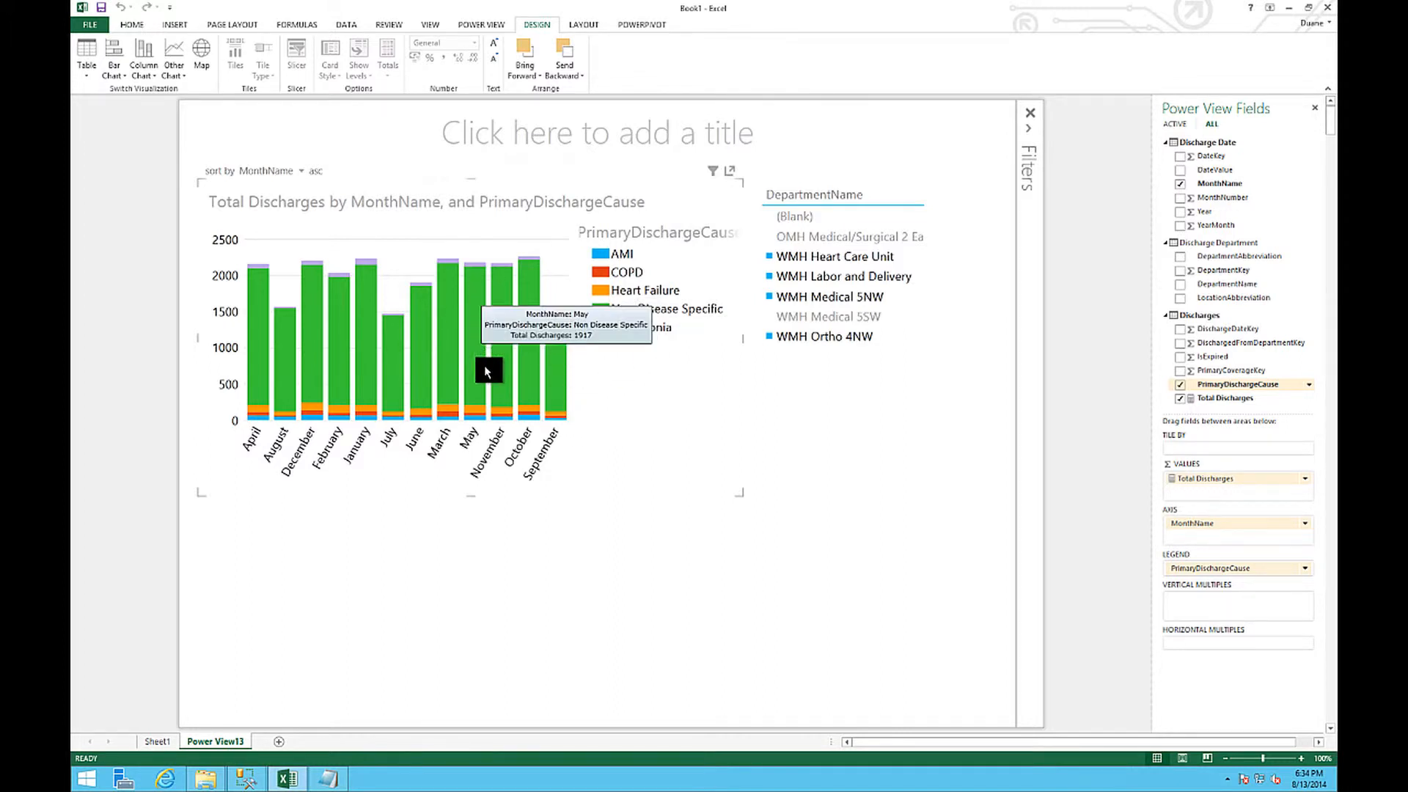
# Compare discharge causes for WMH Heart Care Unit, Labor and Delivery and Medical 5NW, and leave the slicer on WMH Ortho 4NW
pyautogui.click(803, 254)
pyautogui.click(809, 276)
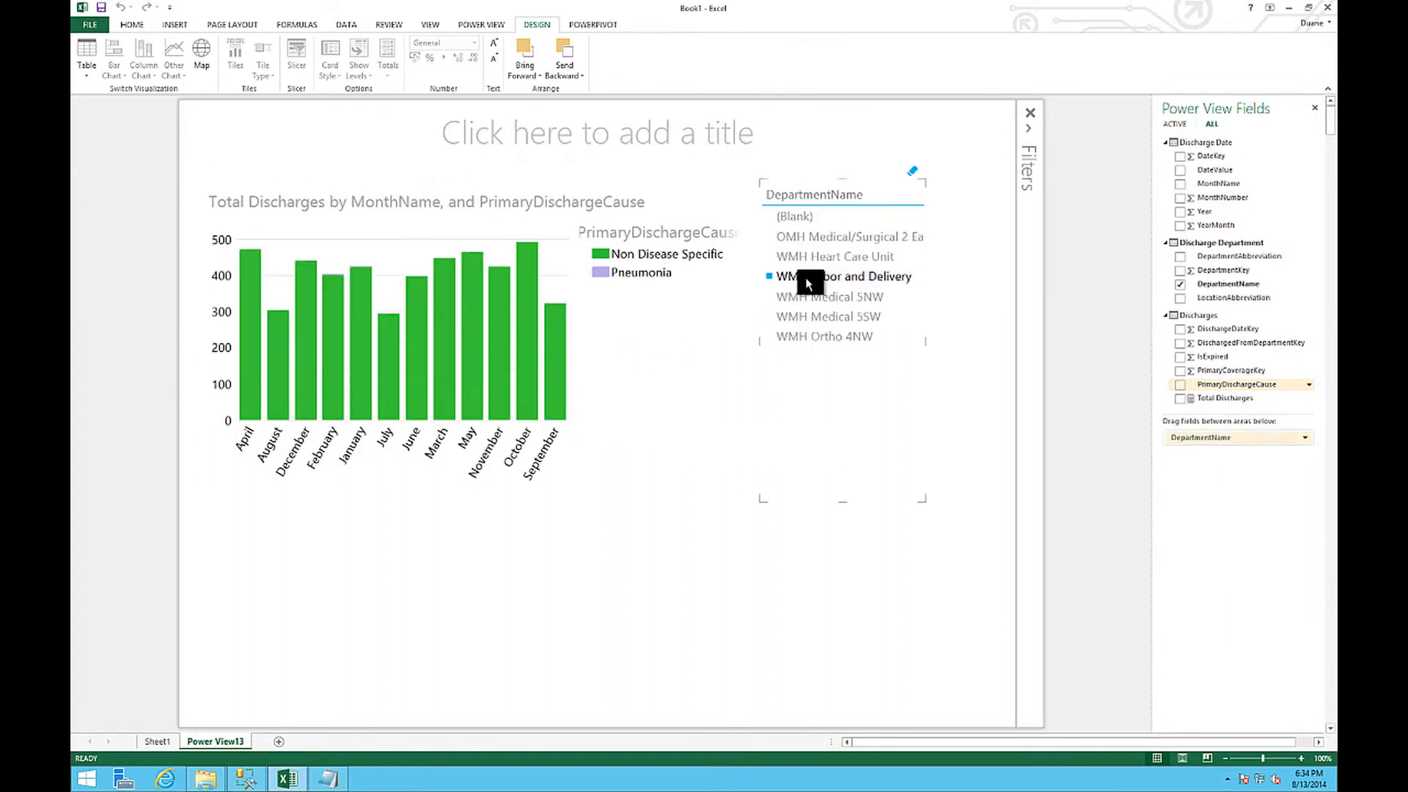
pyautogui.click(811, 284)
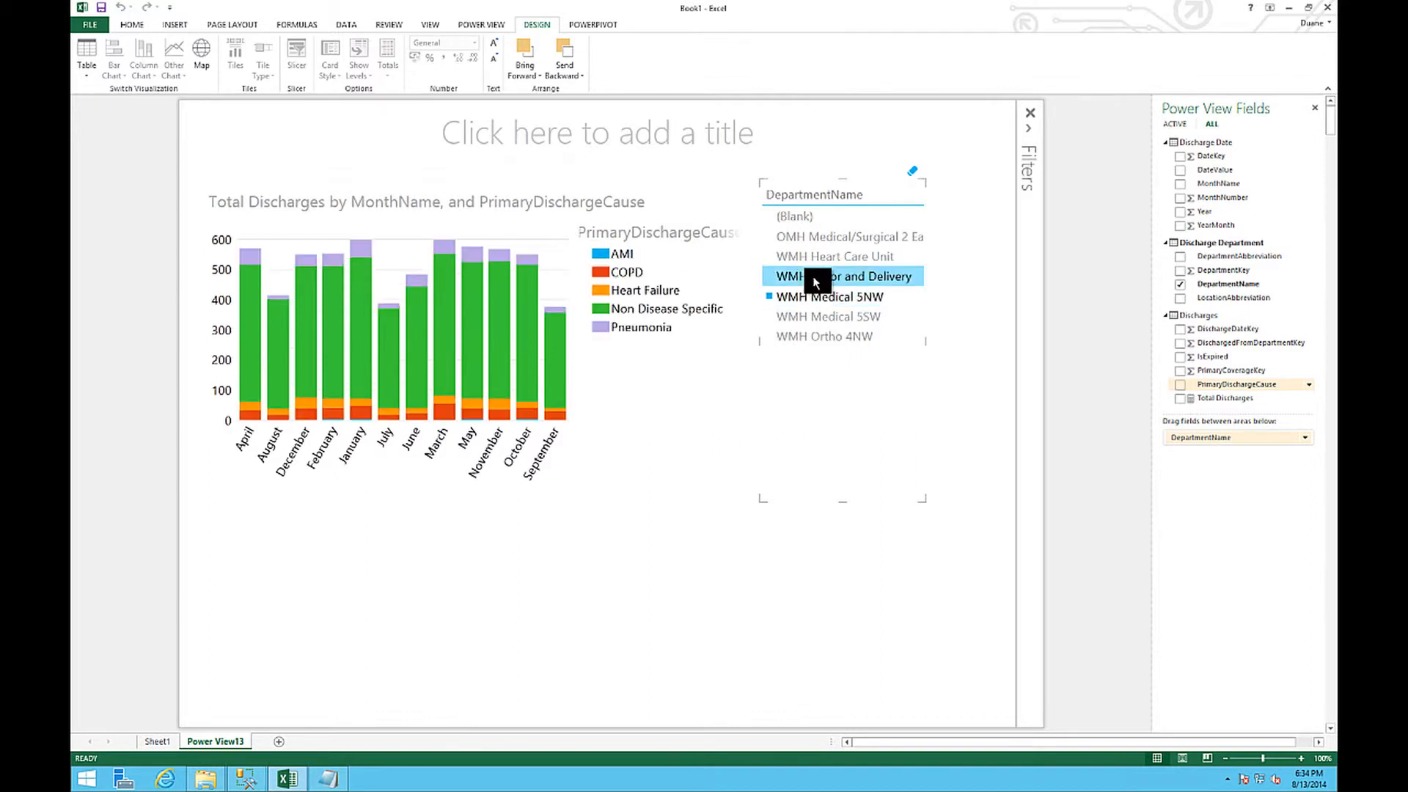
pyautogui.click(812, 275)
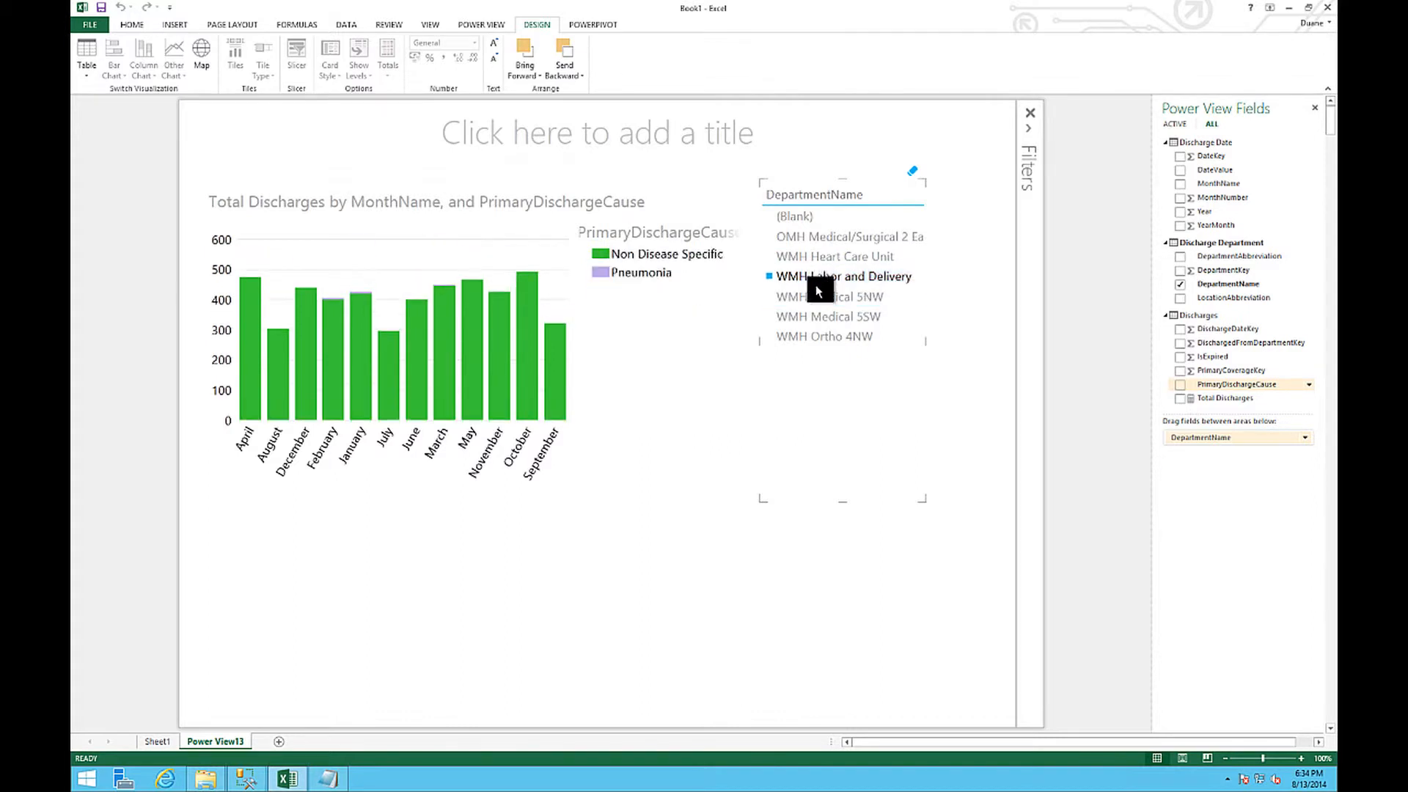
pyautogui.click(814, 335)
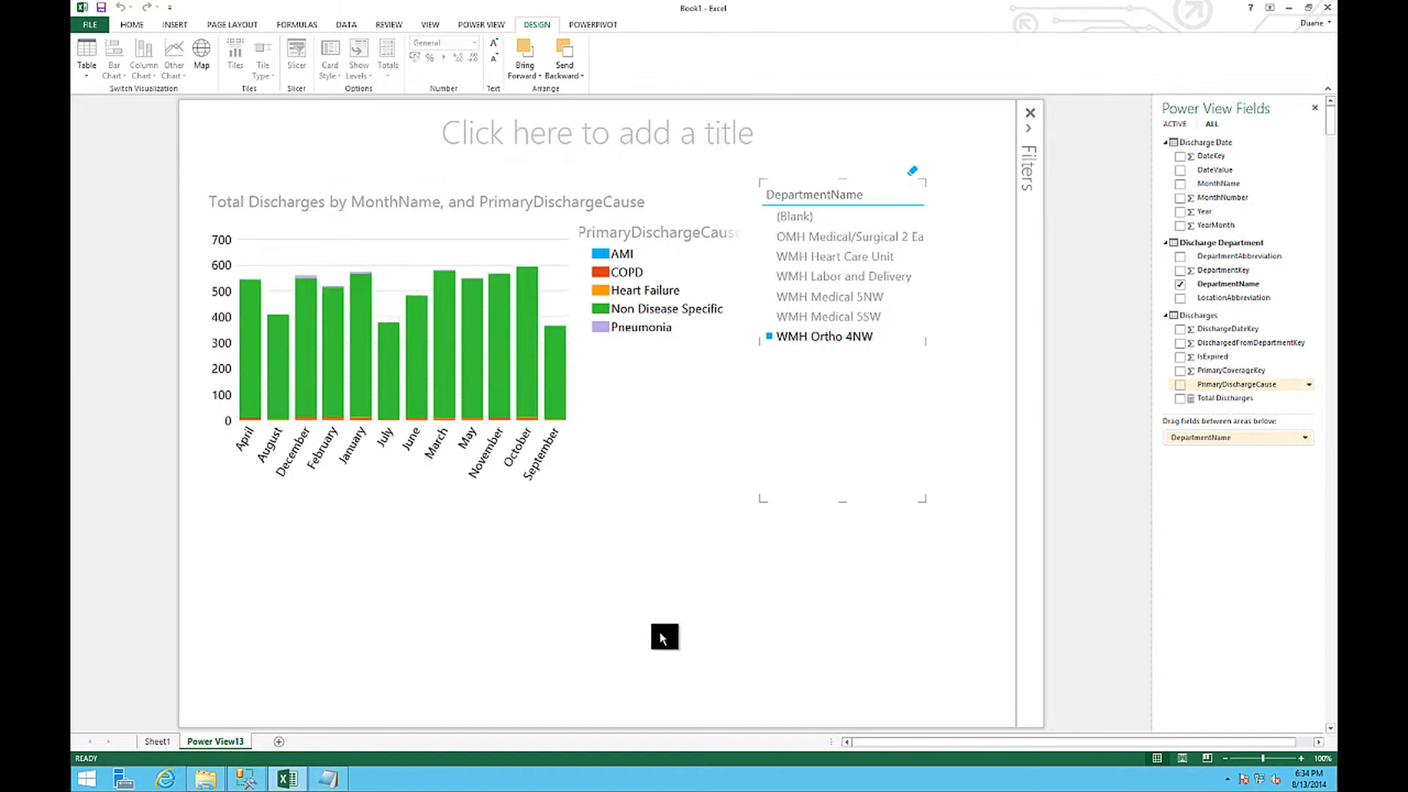
pyautogui.click(664, 638)
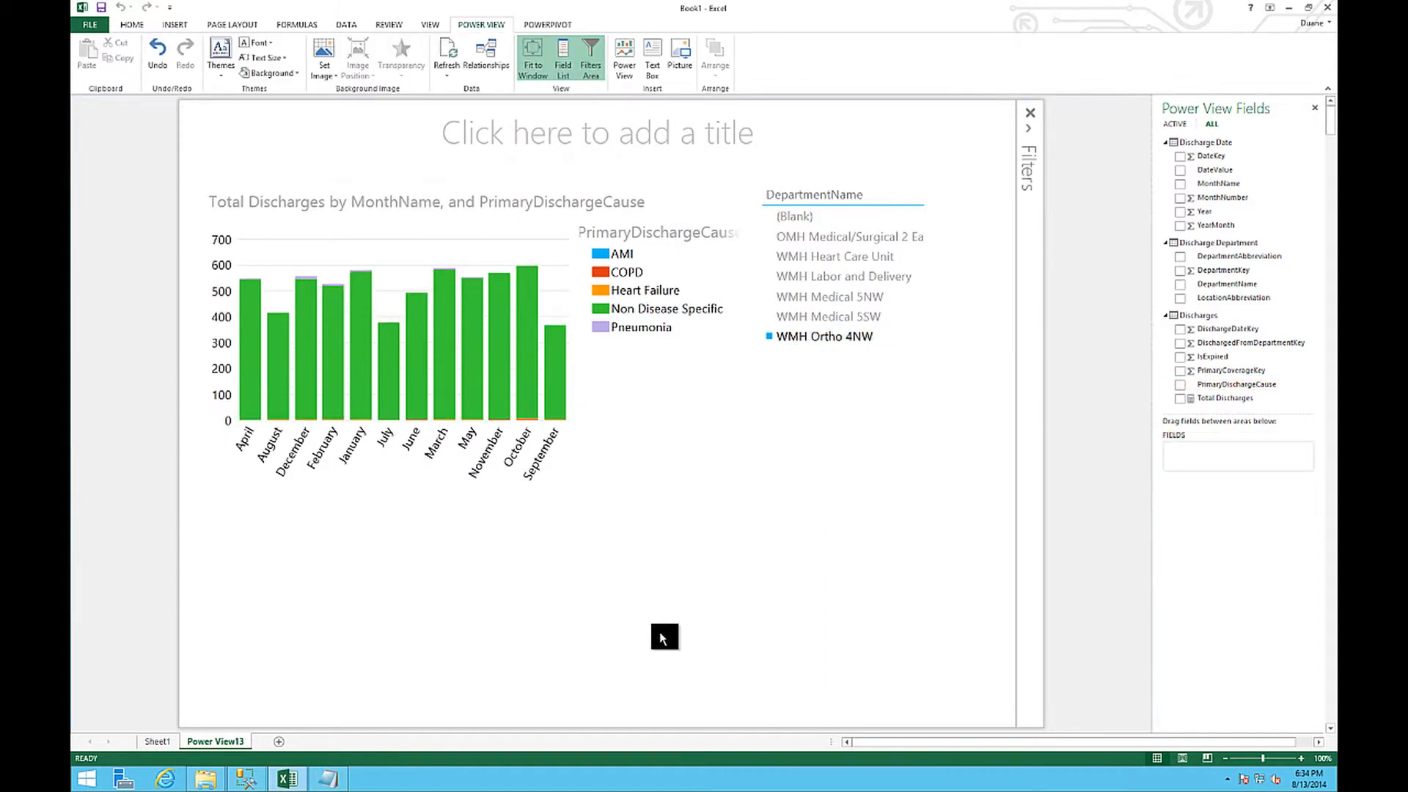
# Save the workbook in the Documents folder as Discharges Dashboard
pyautogui.click(90, 26)
pyautogui.click(109, 154)
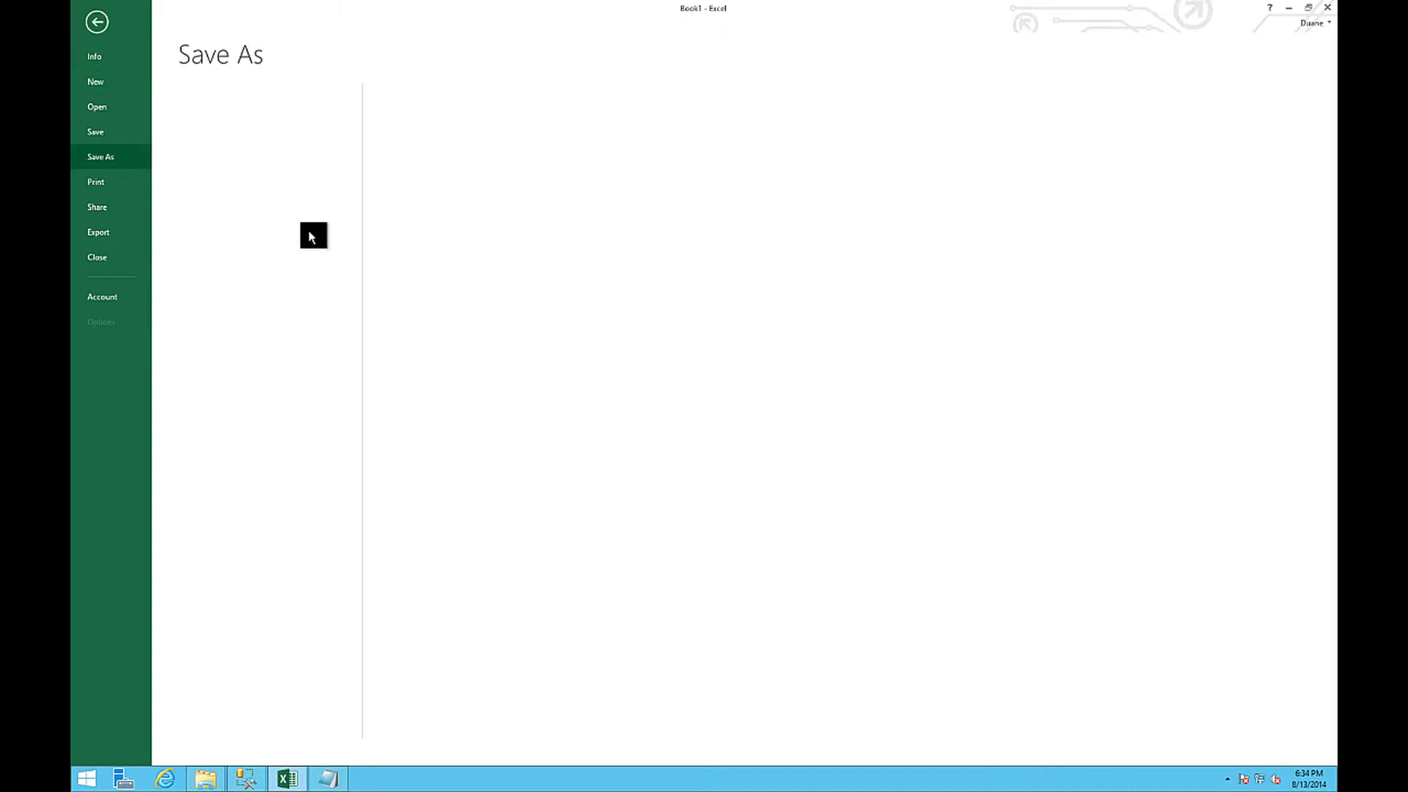
pyautogui.click(249, 263)
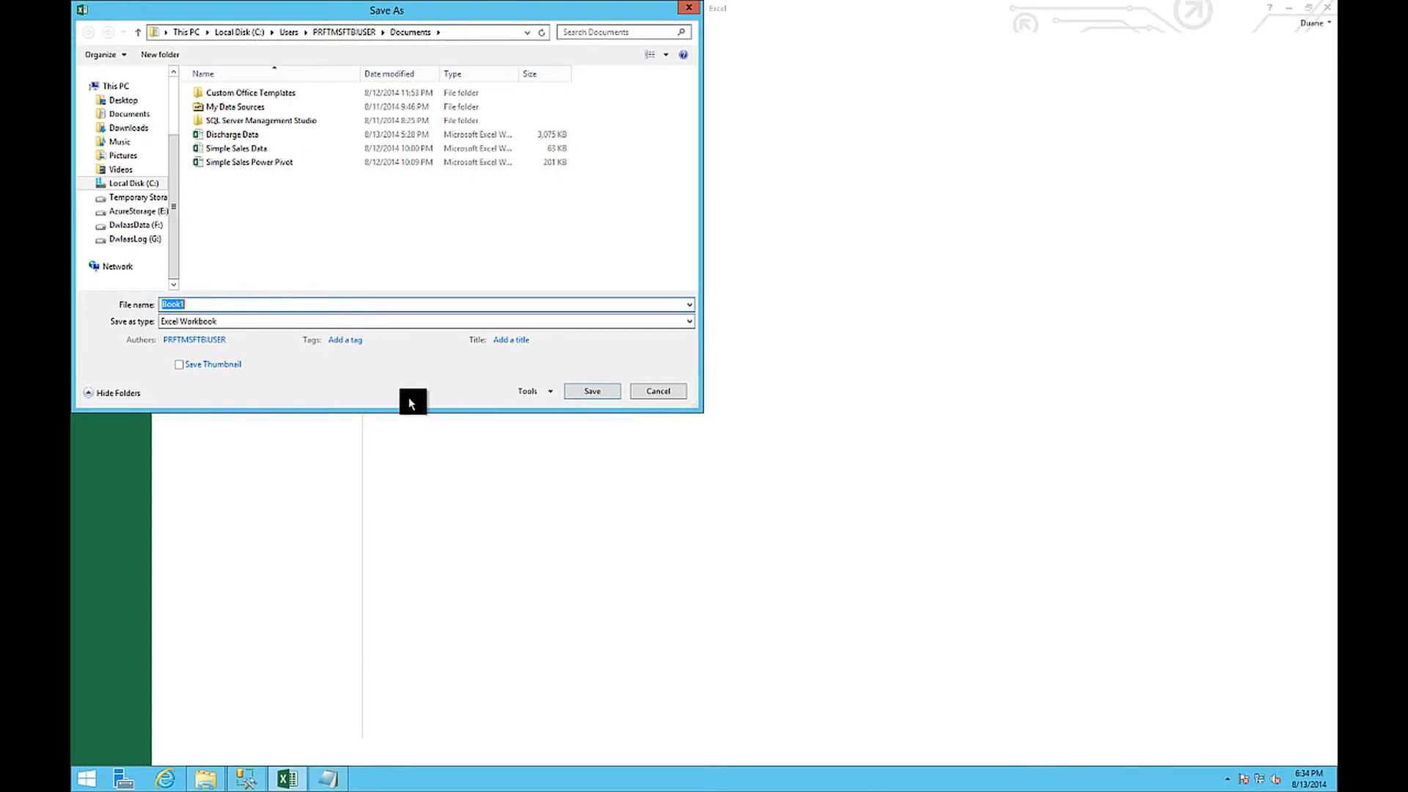
pyautogui.write('Discharg')
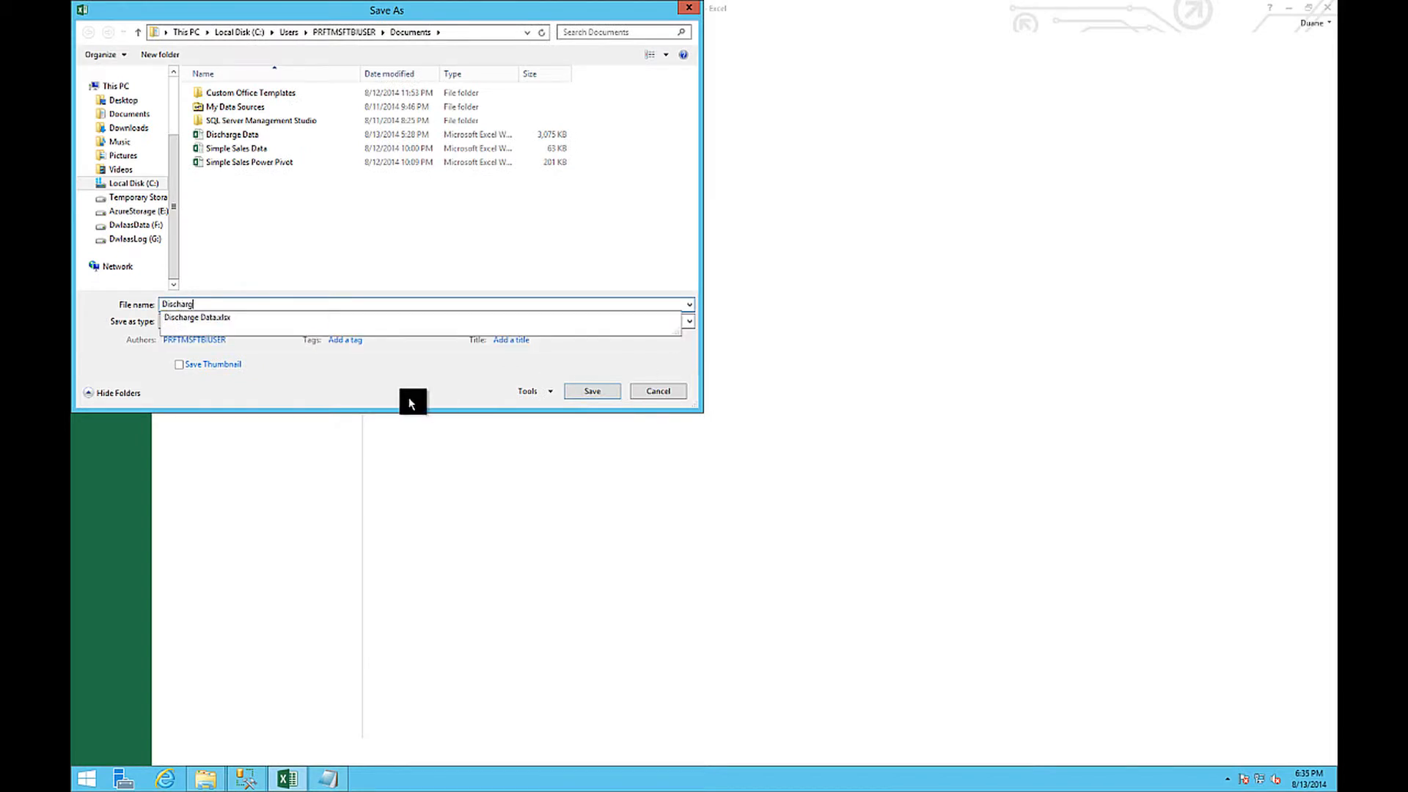
pyautogui.write('es Dashboard')
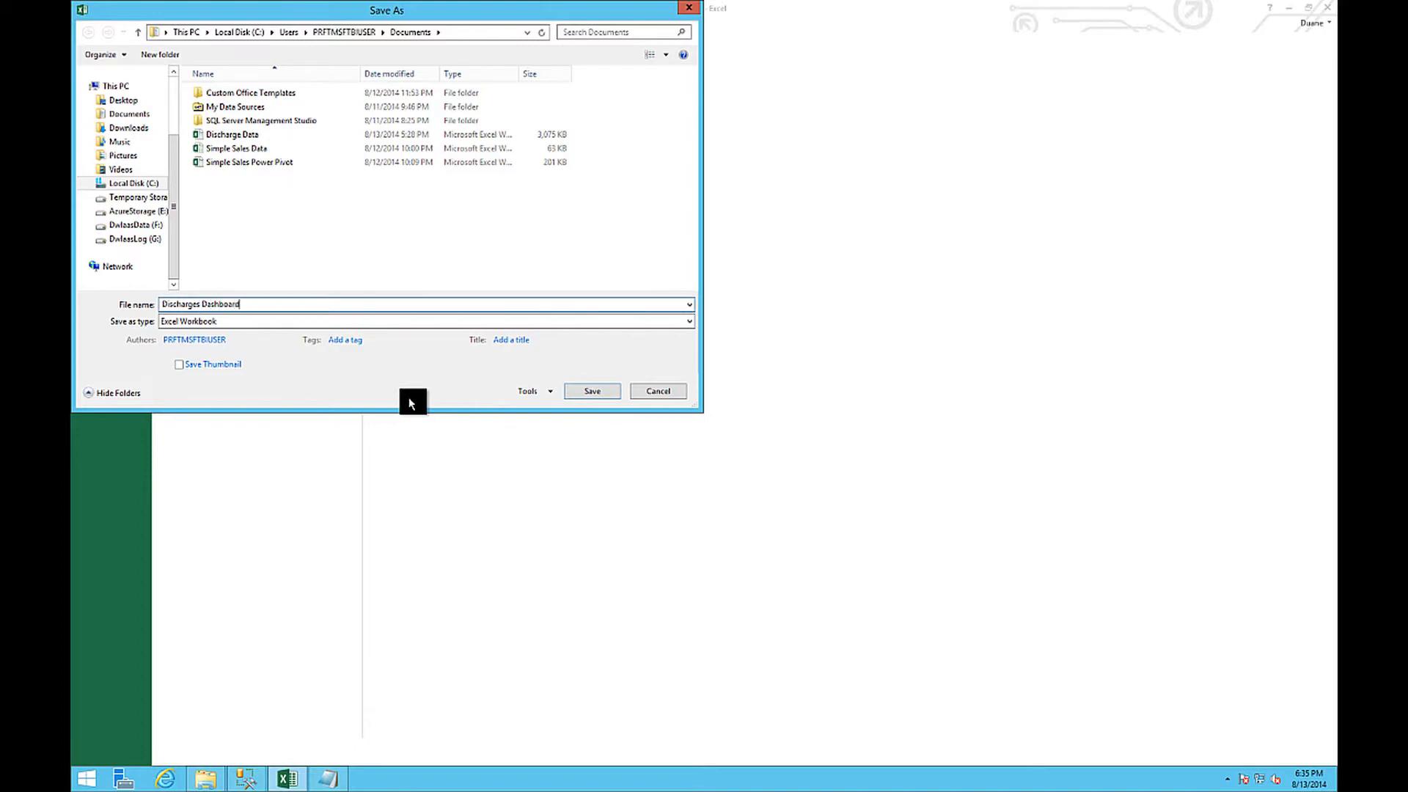
pyautogui.press('Return')
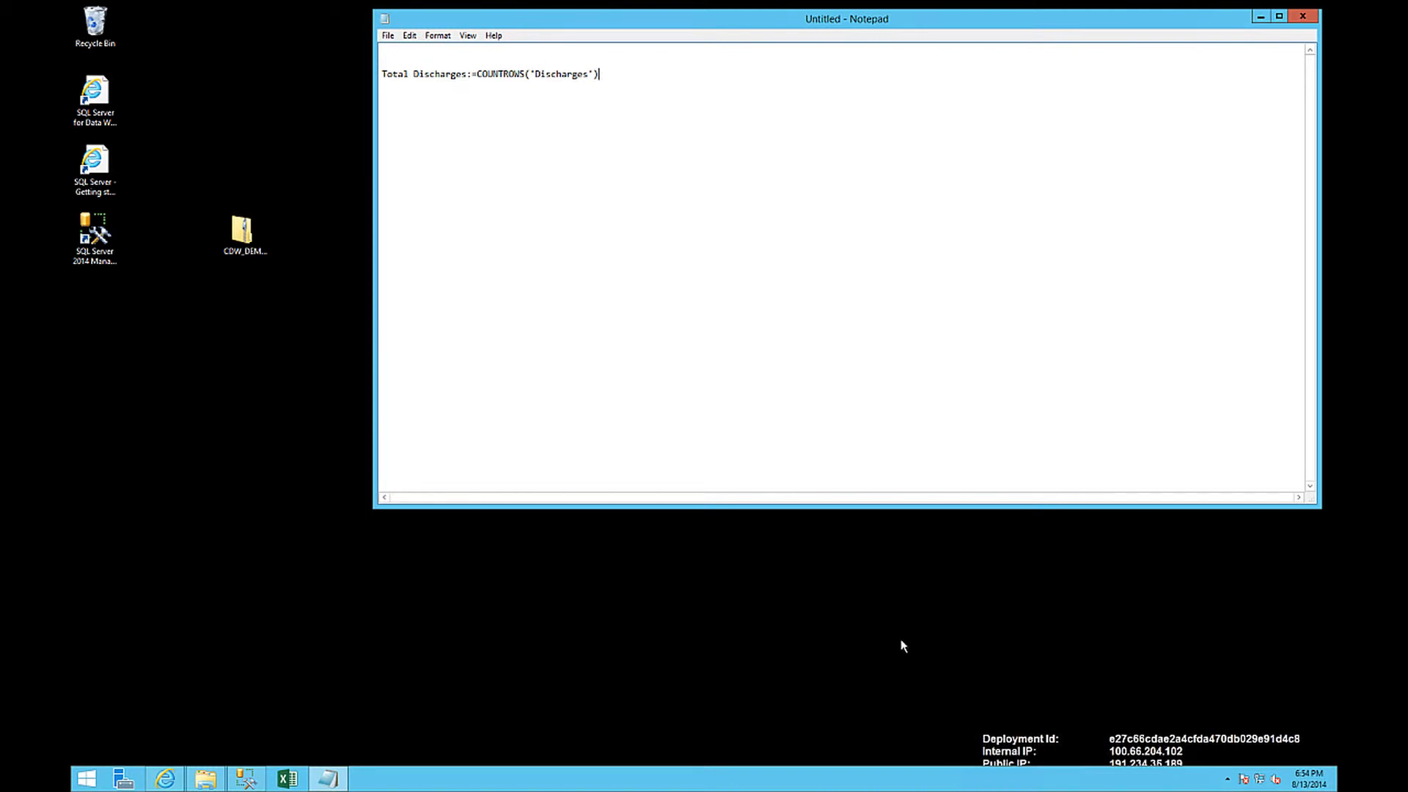
# Switch to Internet Explorer and sign in to Office 365 with the saved organizational account and its password
pyautogui.click(165, 778)
pyautogui.click(1123, 273)
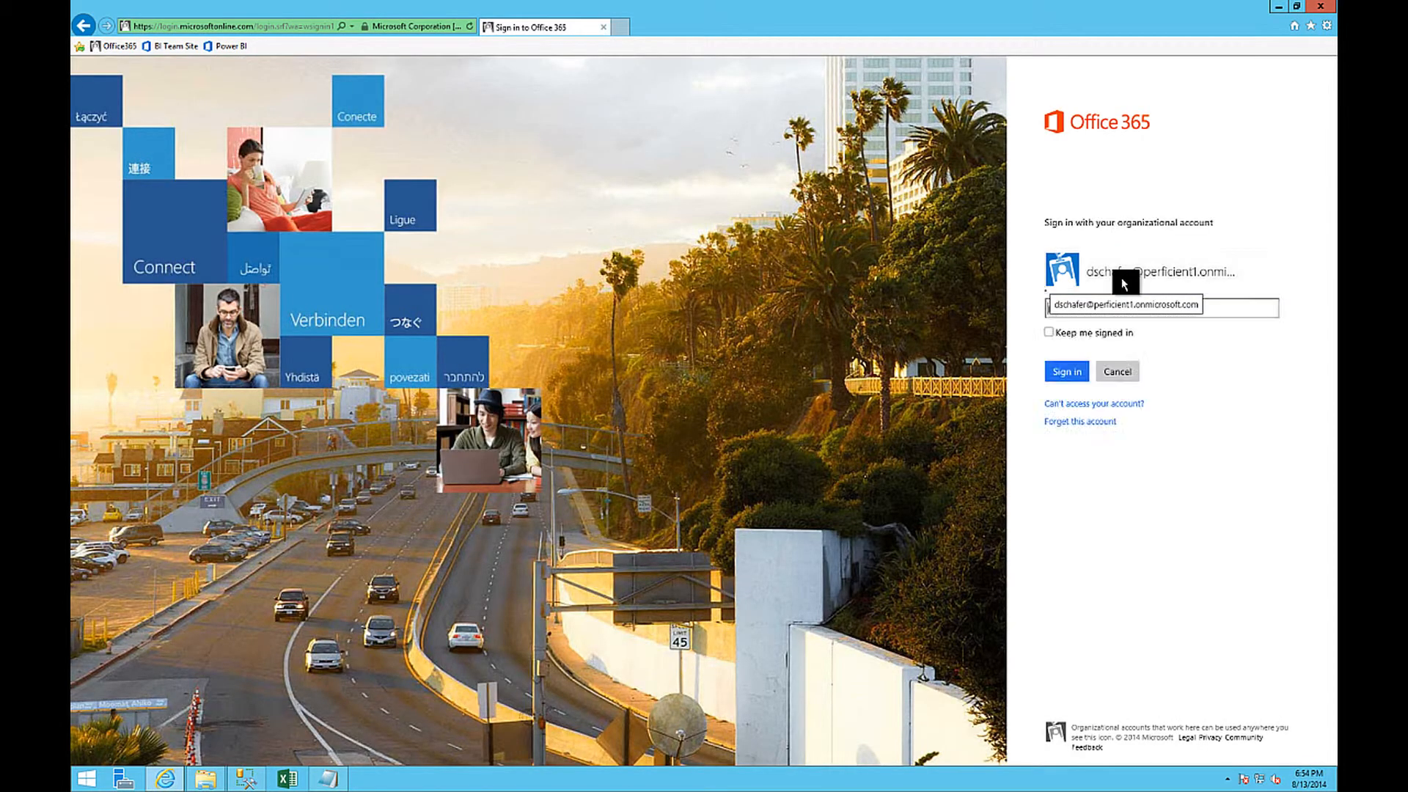
pyautogui.click(1237, 316)
pyautogui.write('•••••')
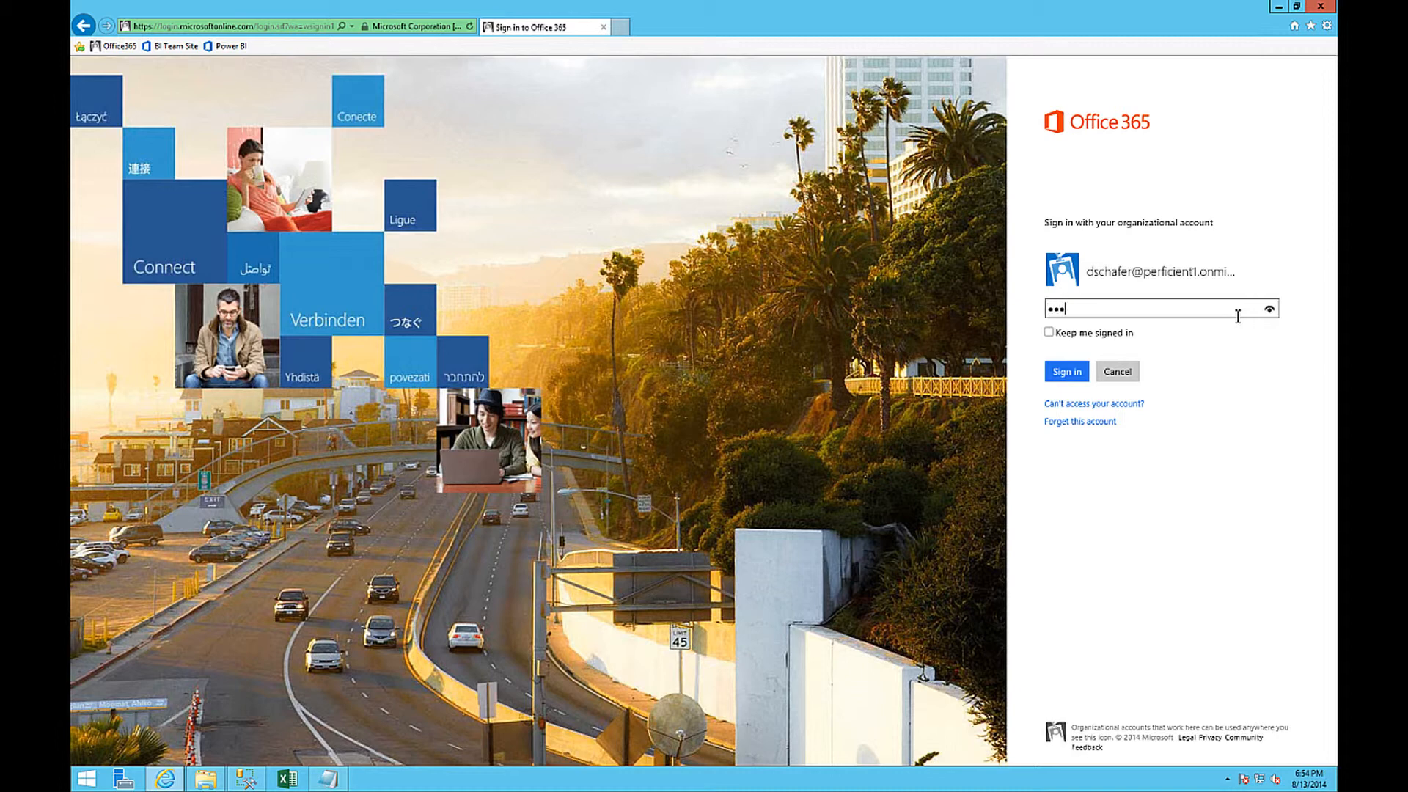
pyautogui.write('••••')
pyautogui.press('Return')
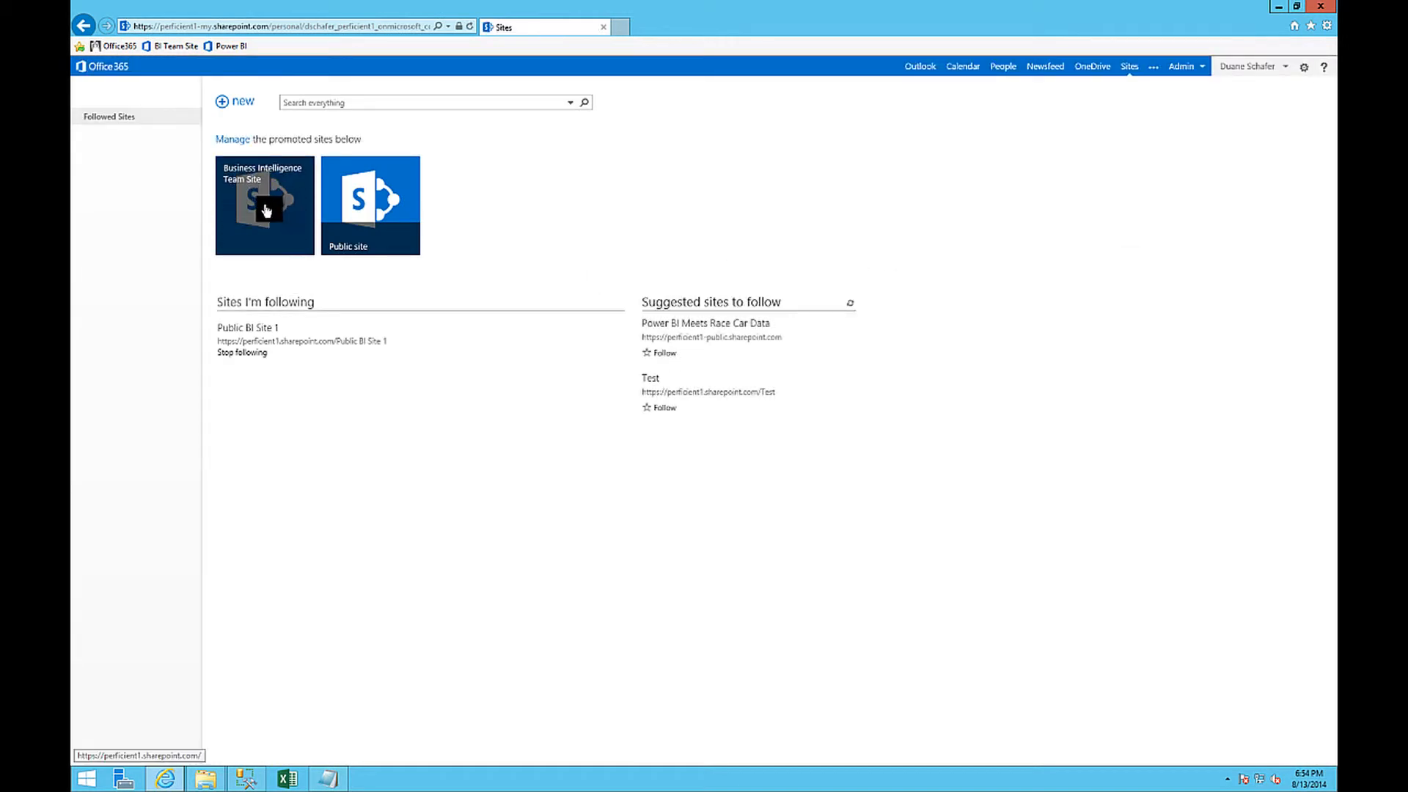
# Upload Discharges Dashboard from the Documents folder to the BI Home Library on the Business Intelligence Team Site's Power BI page
pyautogui.click(266, 211)
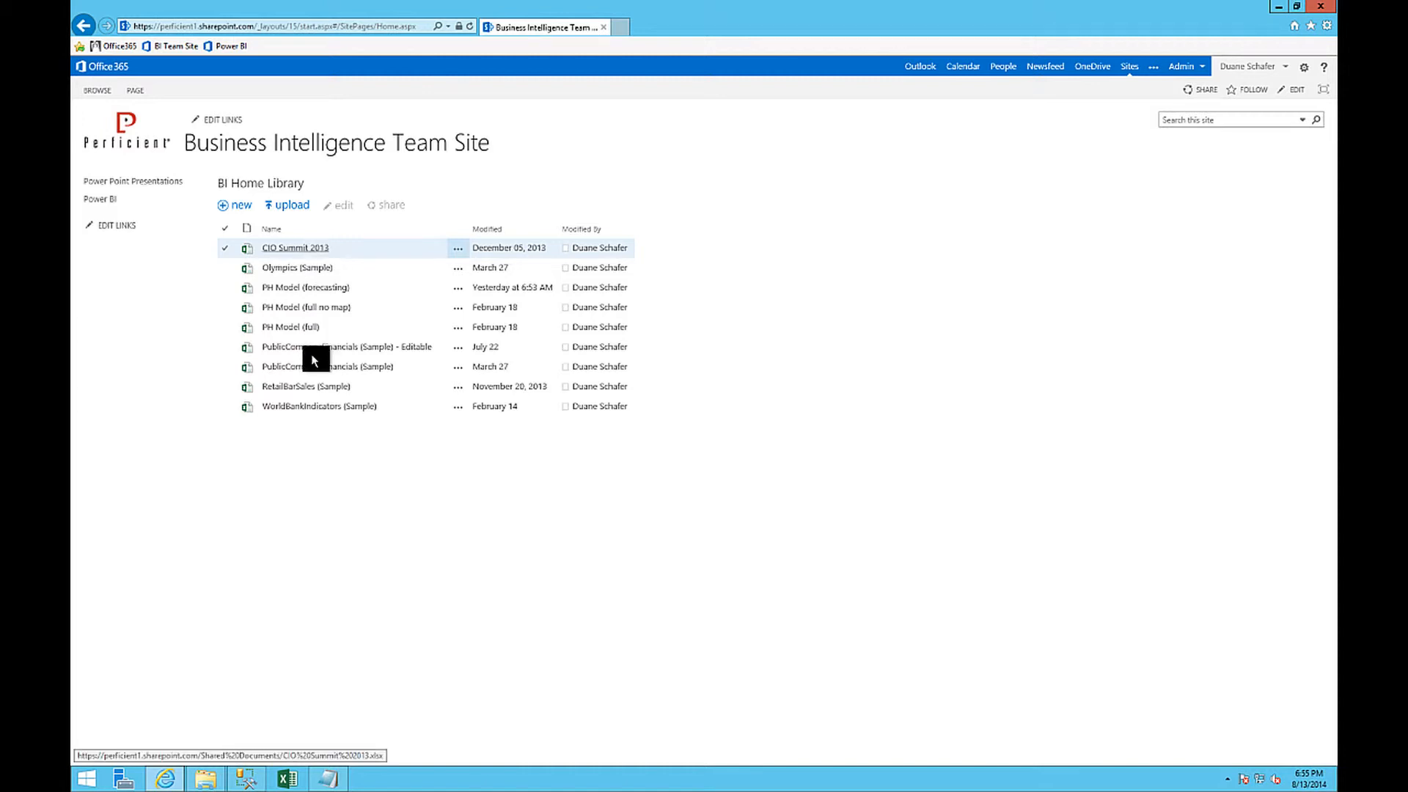
pyautogui.click(98, 205)
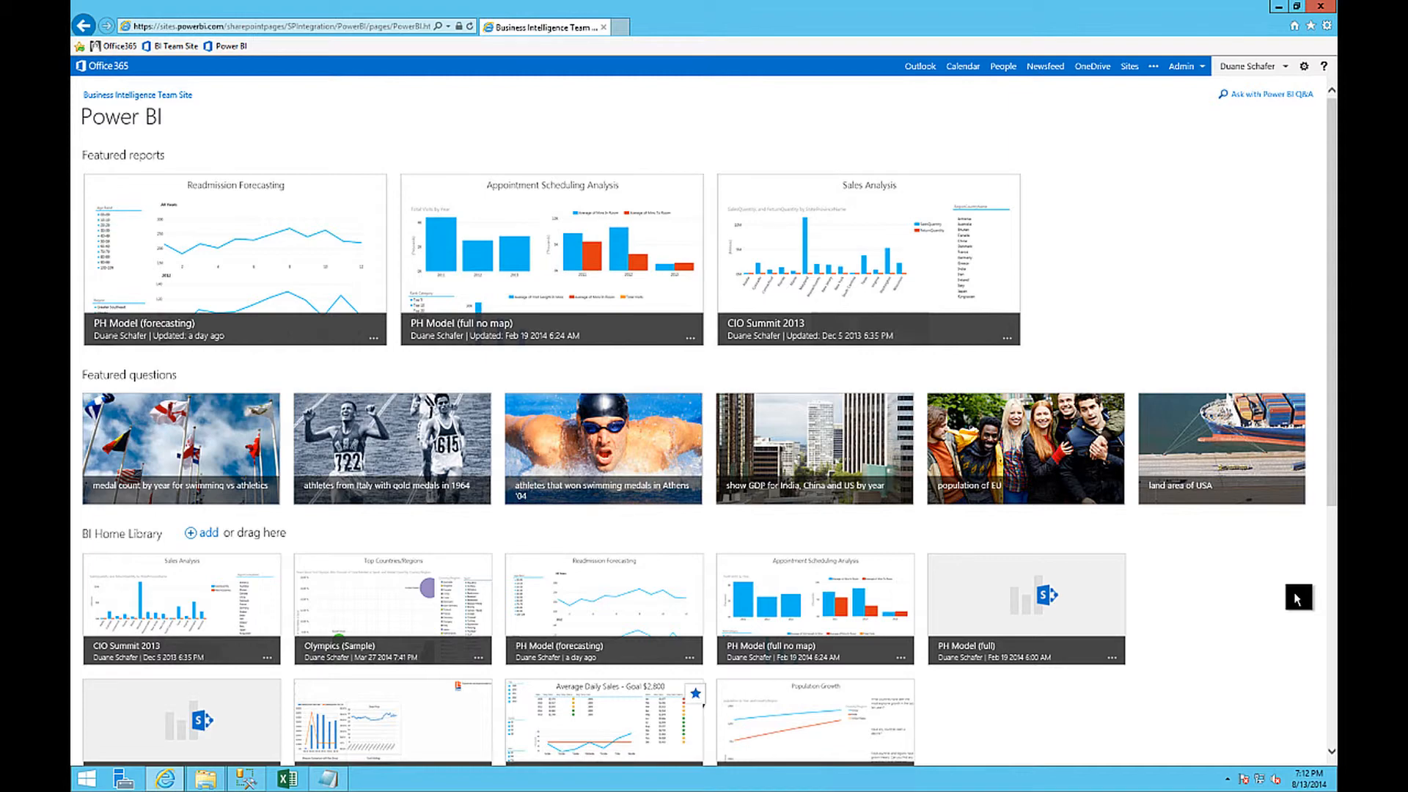
pyautogui.scroll(-3, 1296, 599)
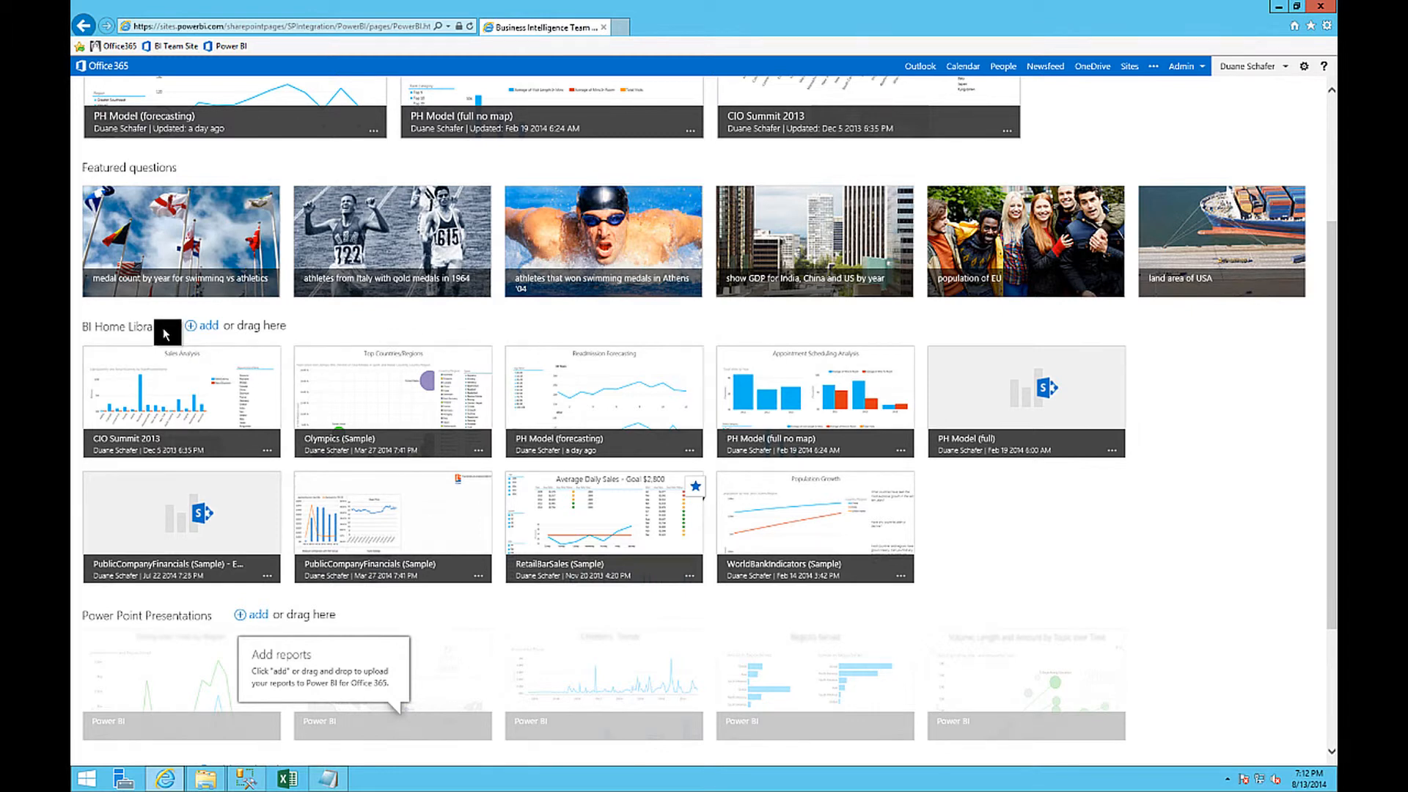
pyautogui.click(209, 779)
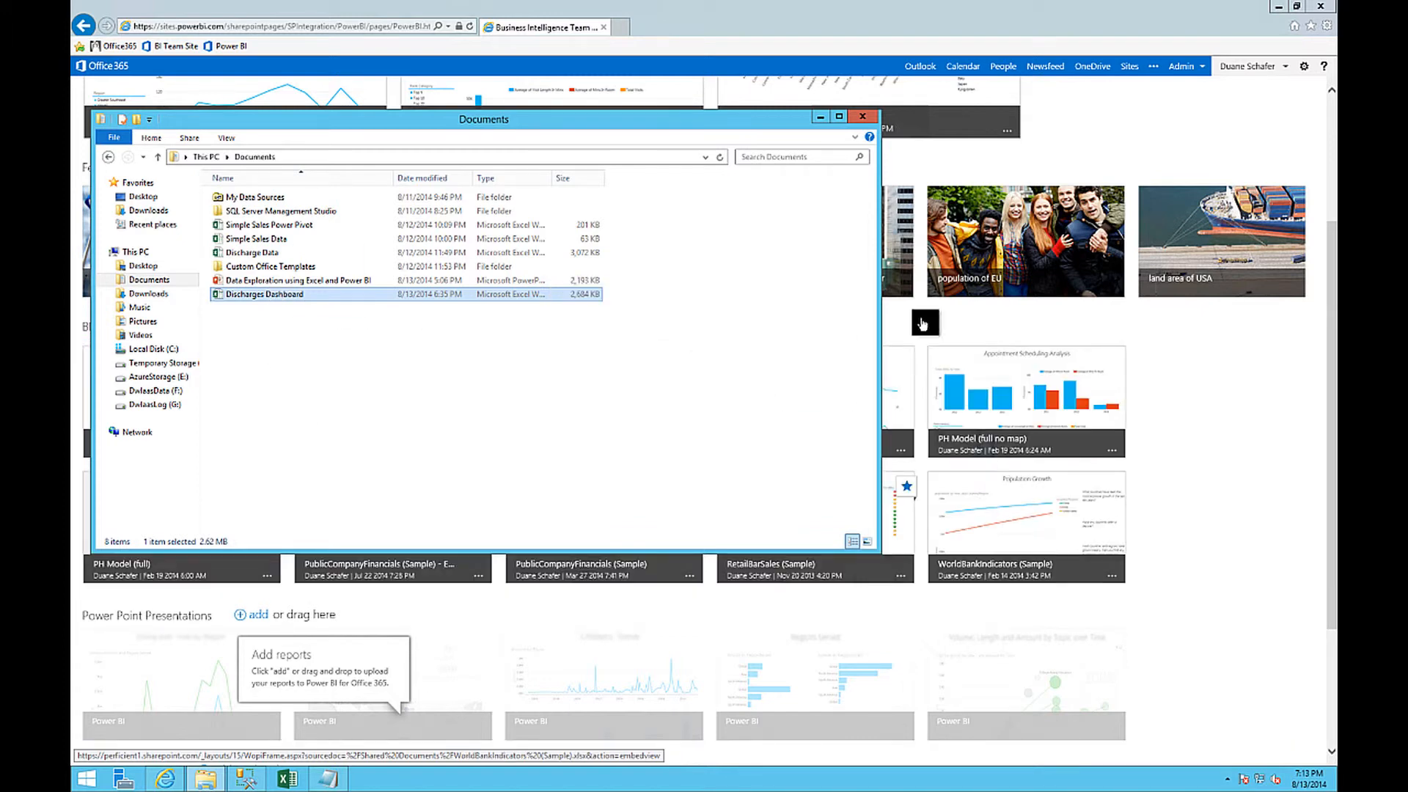
pyautogui.click(814, 118)
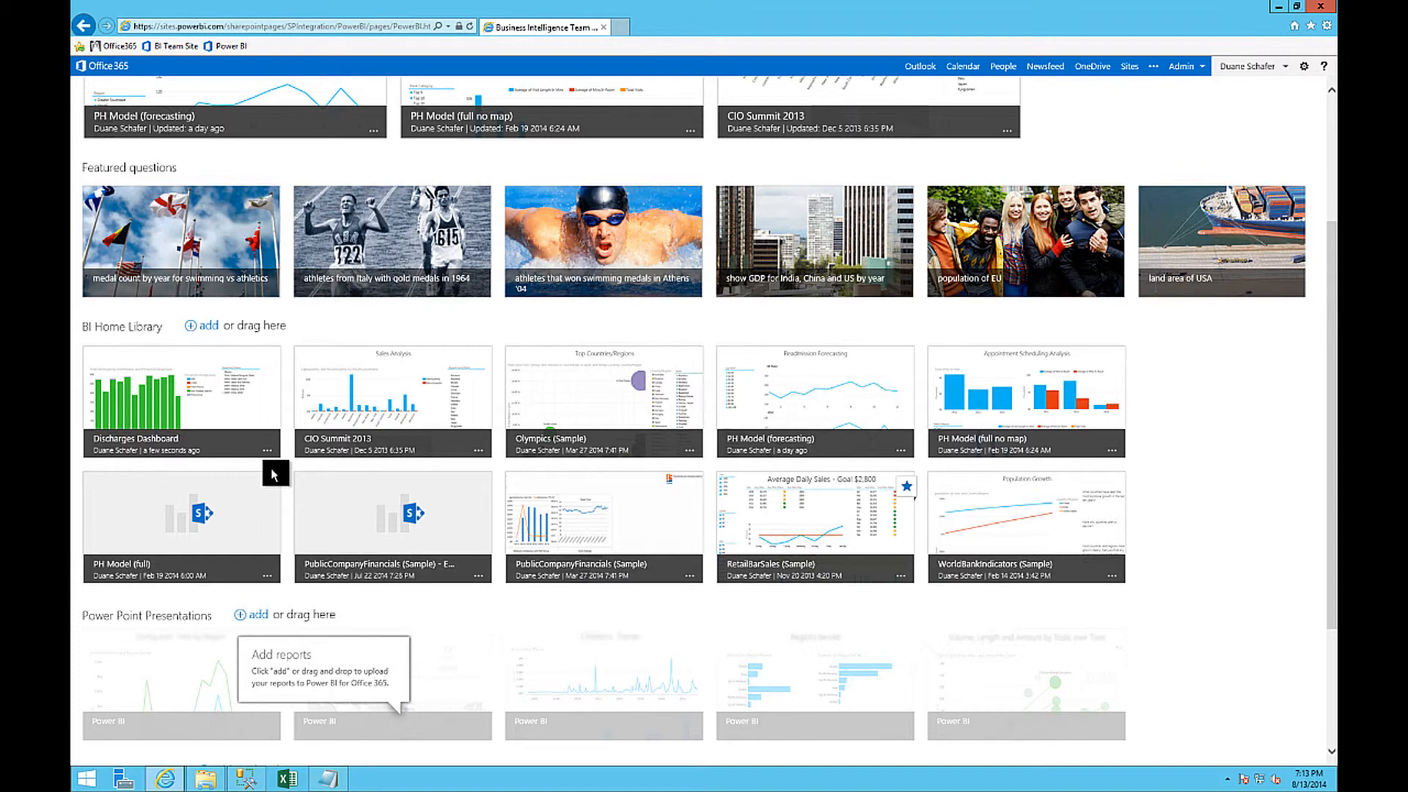
# Add the Discharges Dashboard report in the BI Home Library to the featured reports
pyautogui.scroll(3, 273, 473)
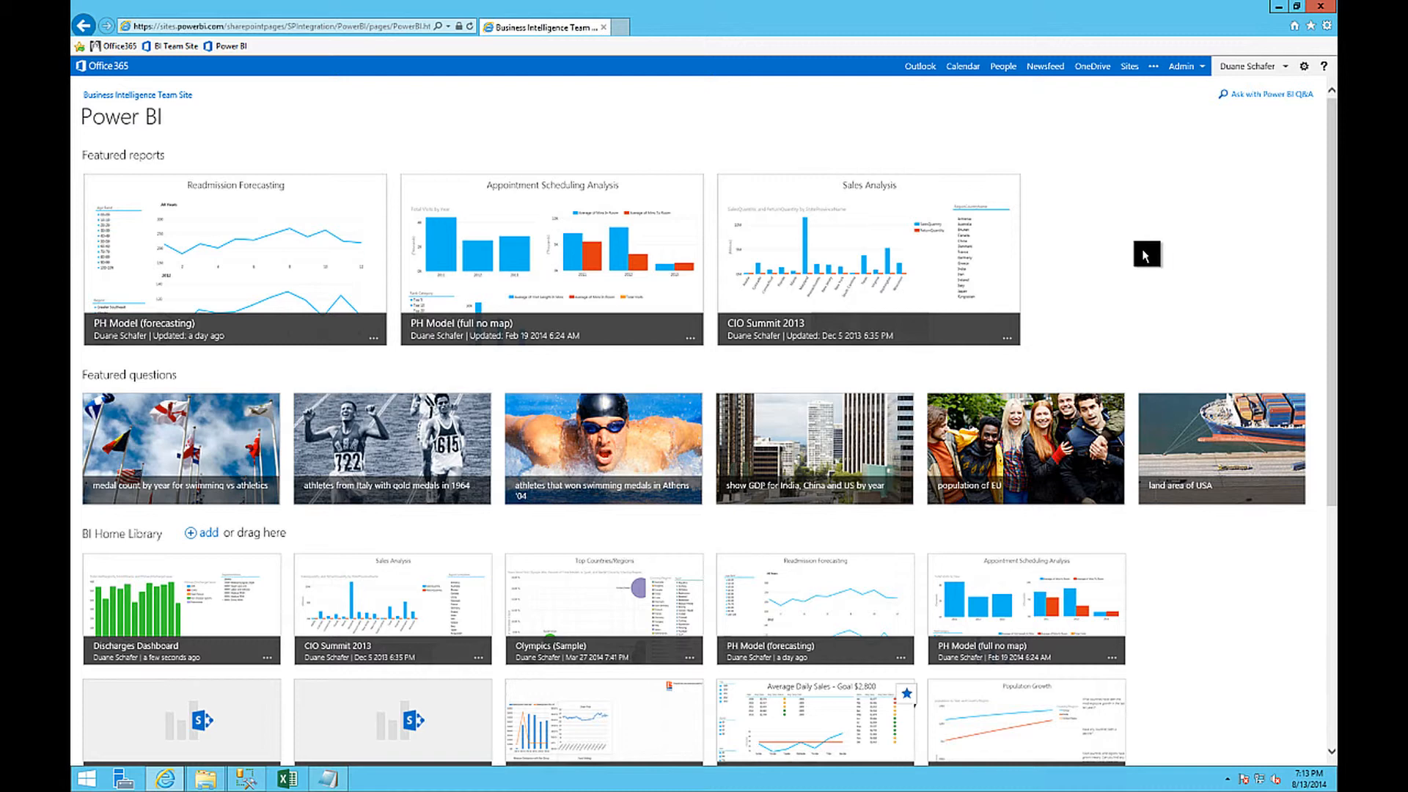
pyautogui.scroll(-3, 1146, 254)
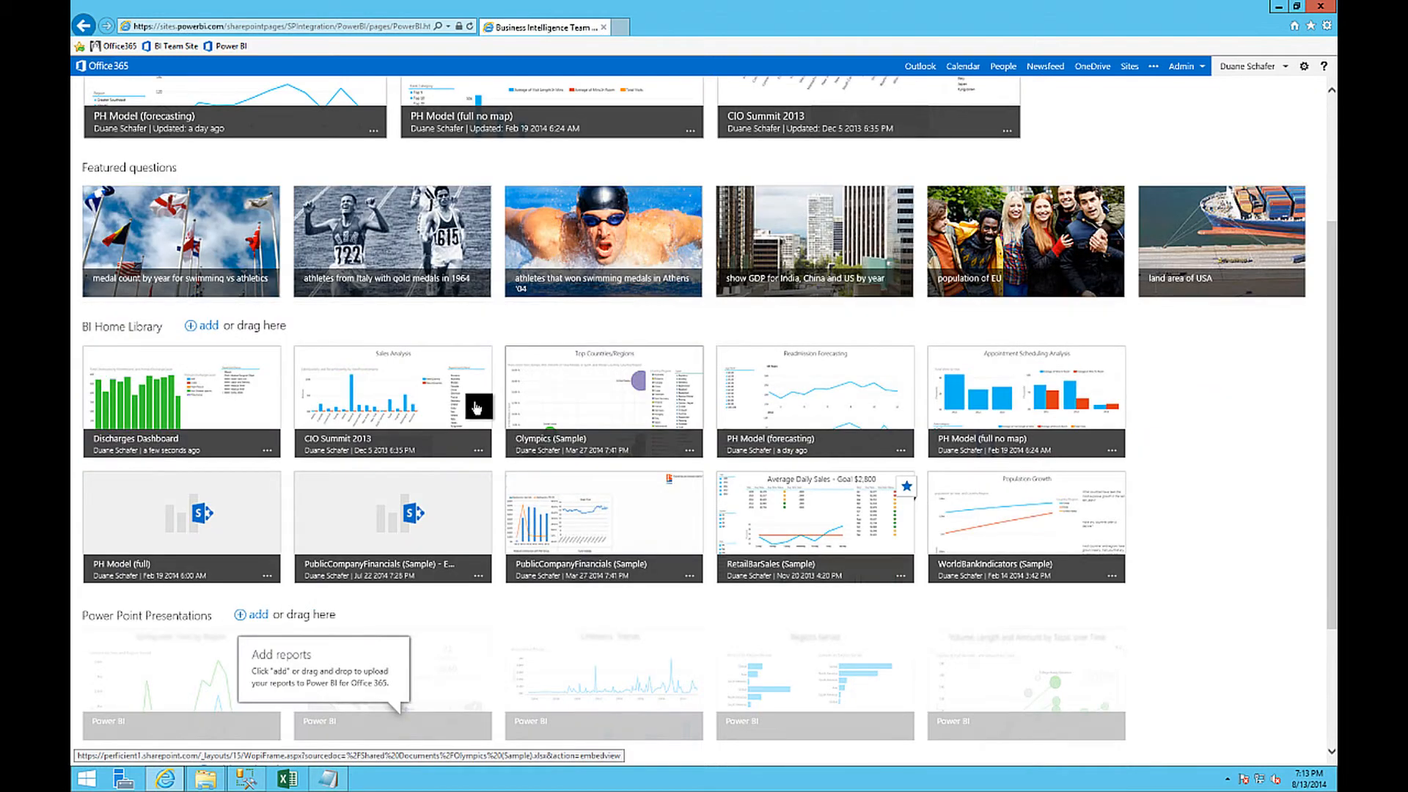
pyautogui.click(268, 452)
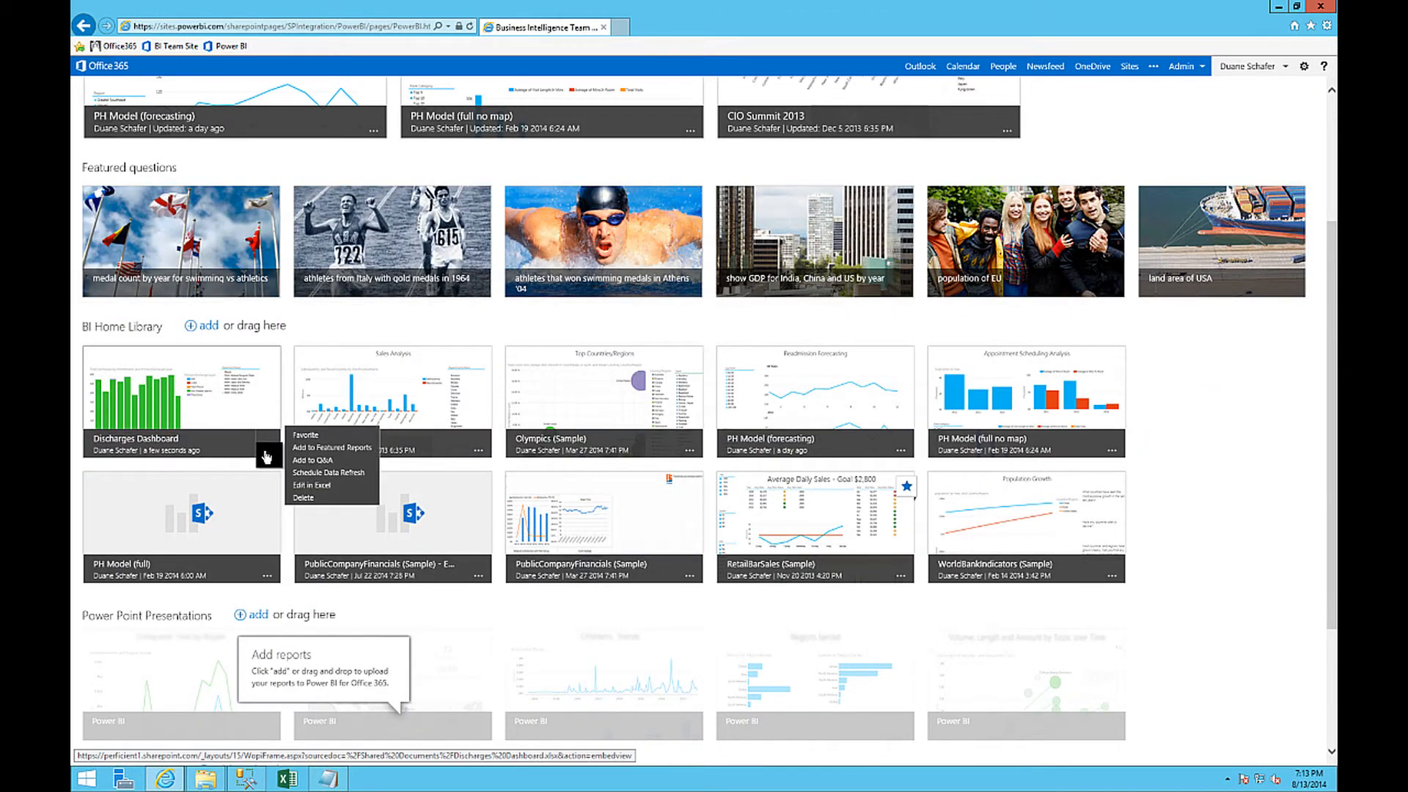
pyautogui.click(323, 454)
pyautogui.scroll(3, 912, 503)
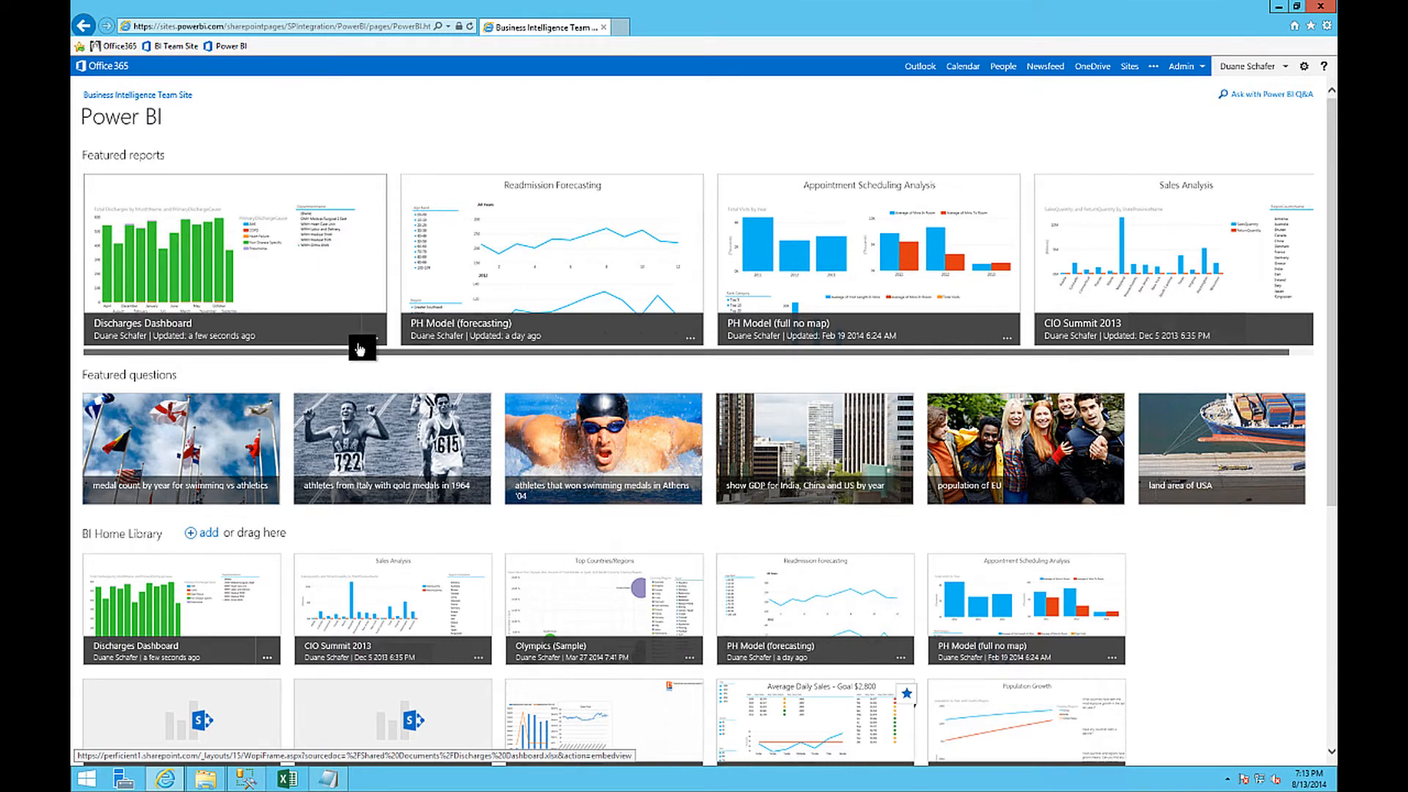
# Share Discharges Dashboard from the BI Team Site library with a colleague by name, with edit permission and required sign-in
pyautogui.click(172, 49)
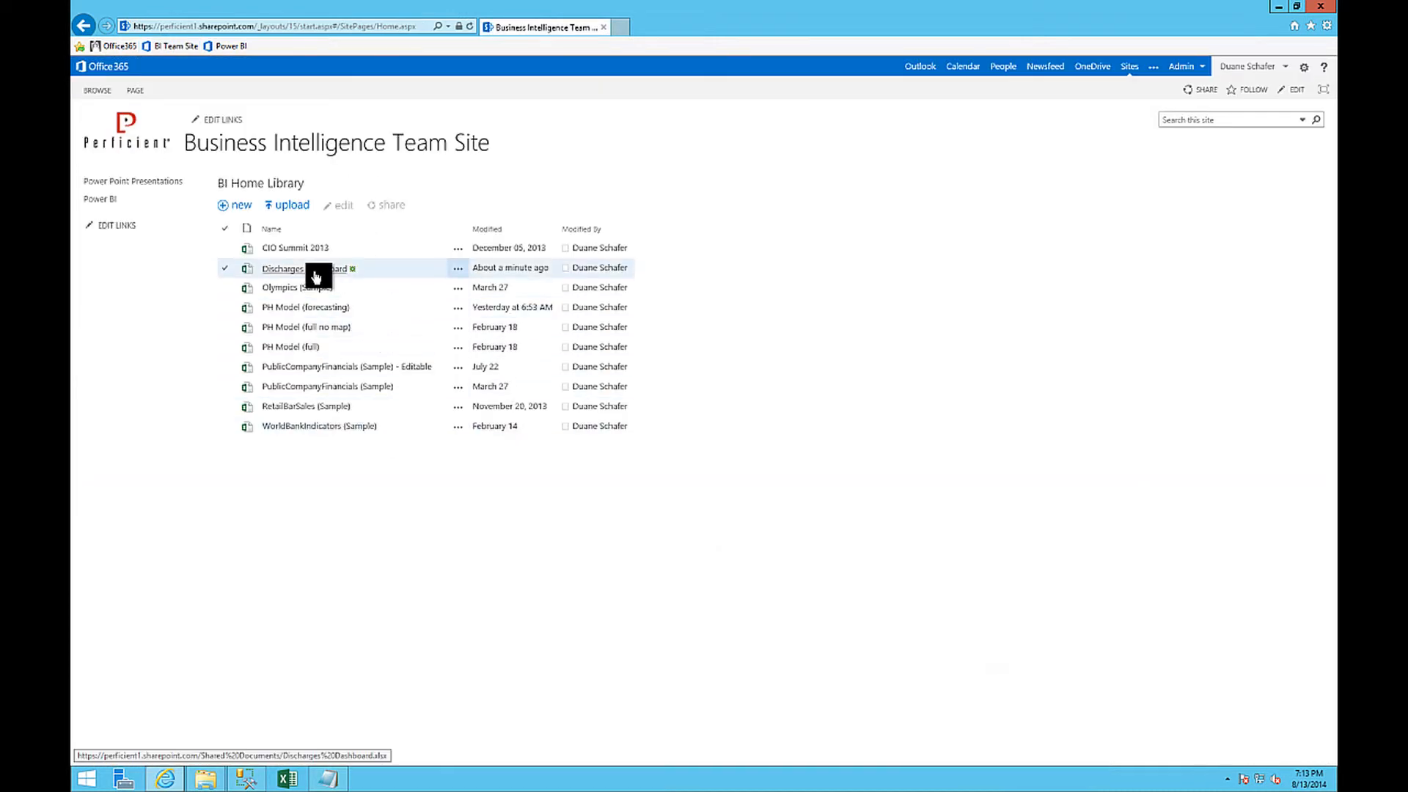
pyautogui.click(458, 271)
pyautogui.click(533, 389)
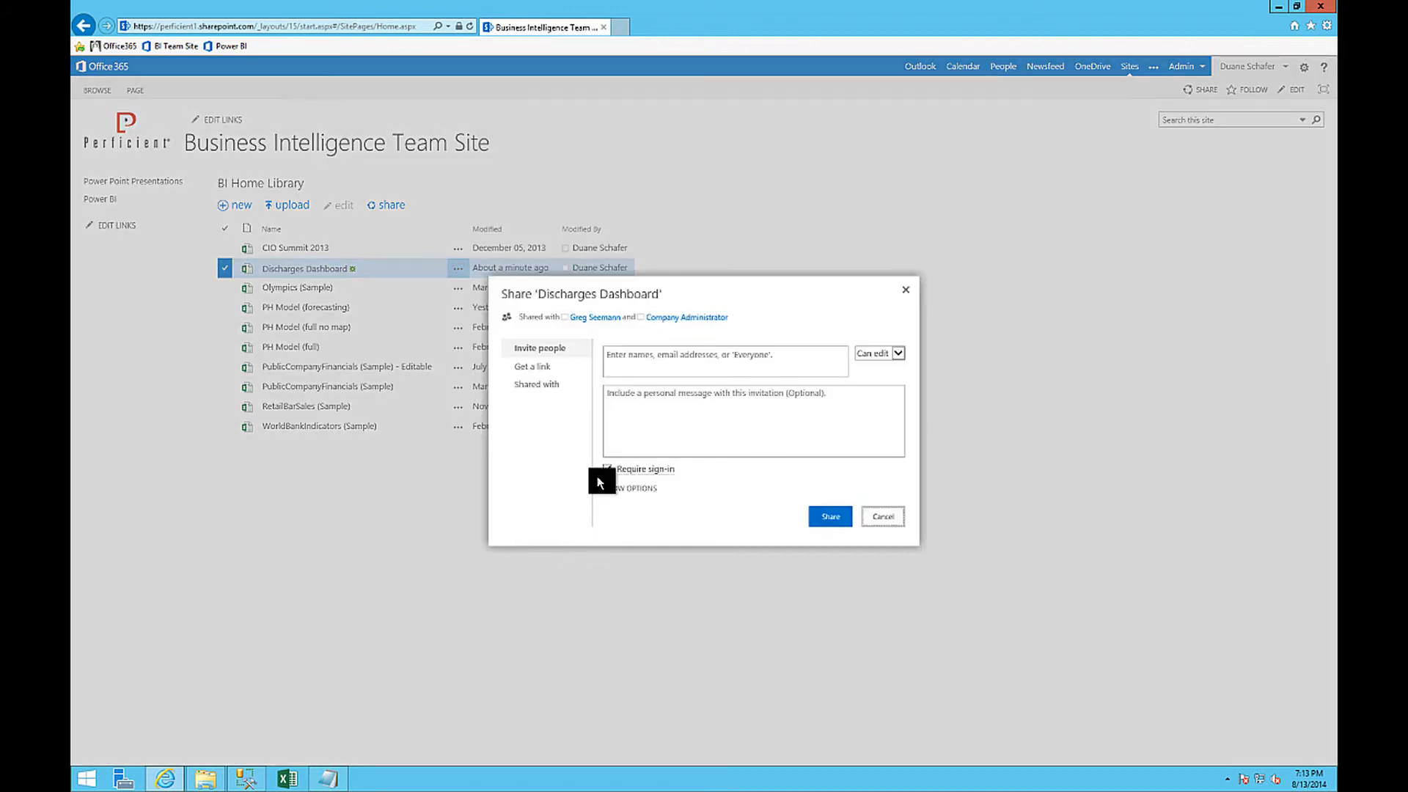
pyautogui.click(649, 361)
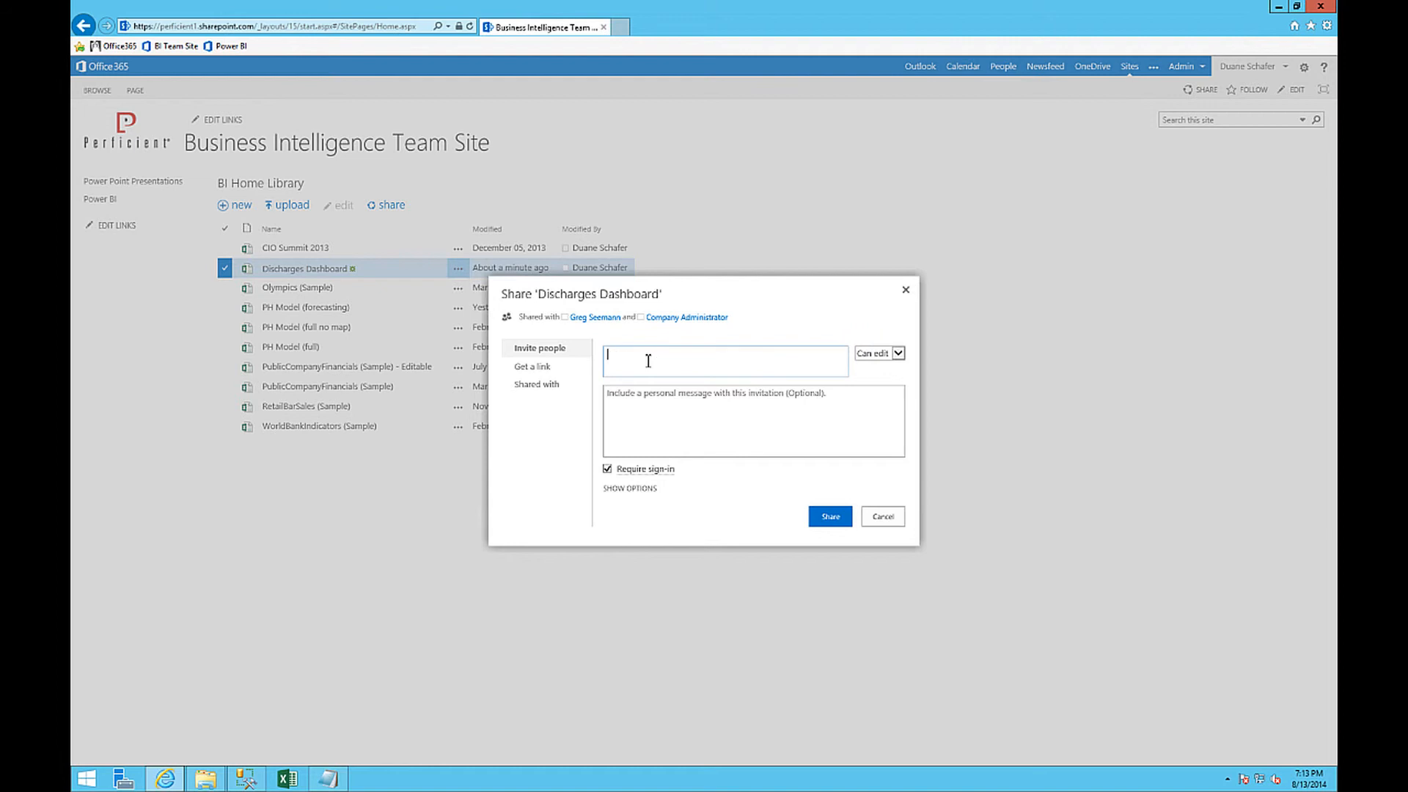
pyautogui.write('steven')
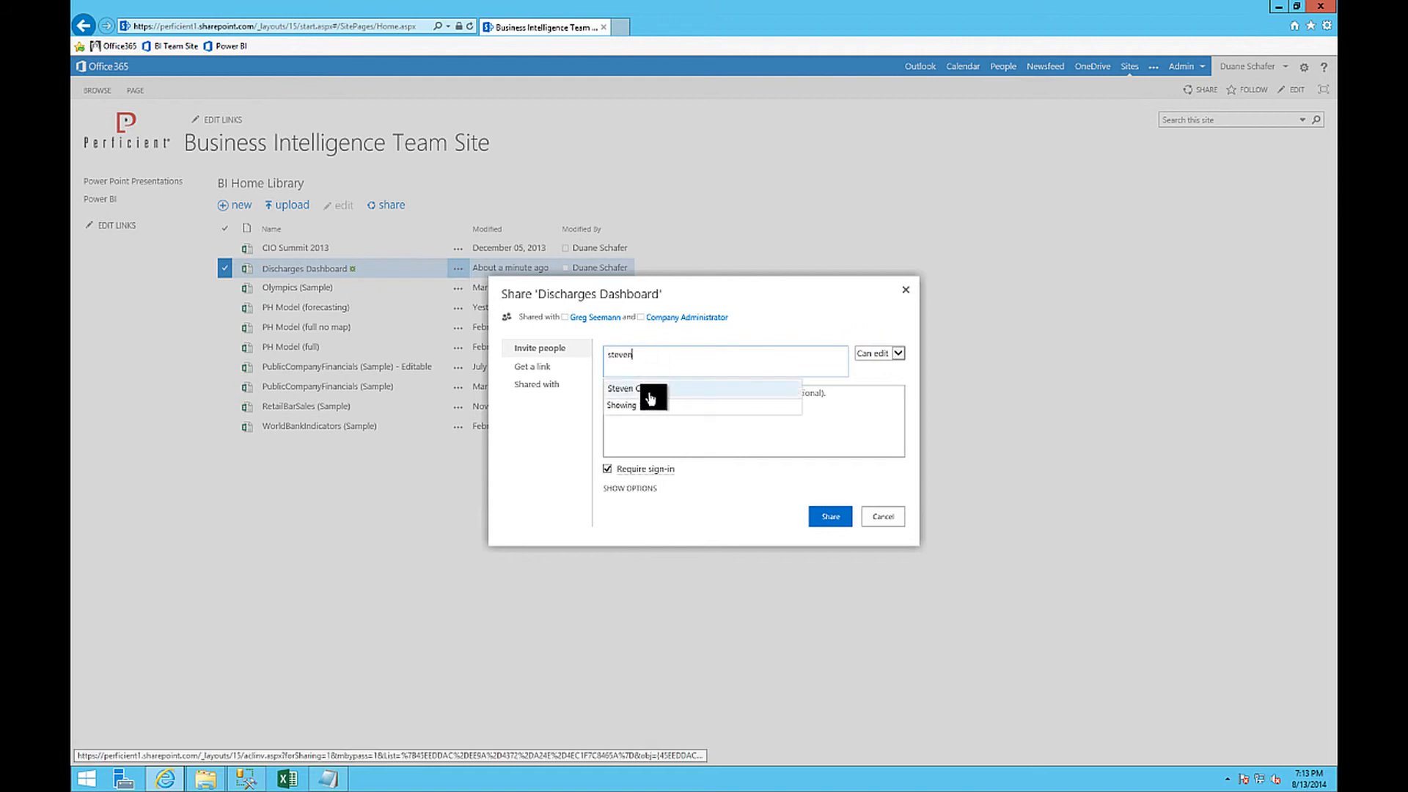
pyautogui.click(652, 391)
pyautogui.click(834, 520)
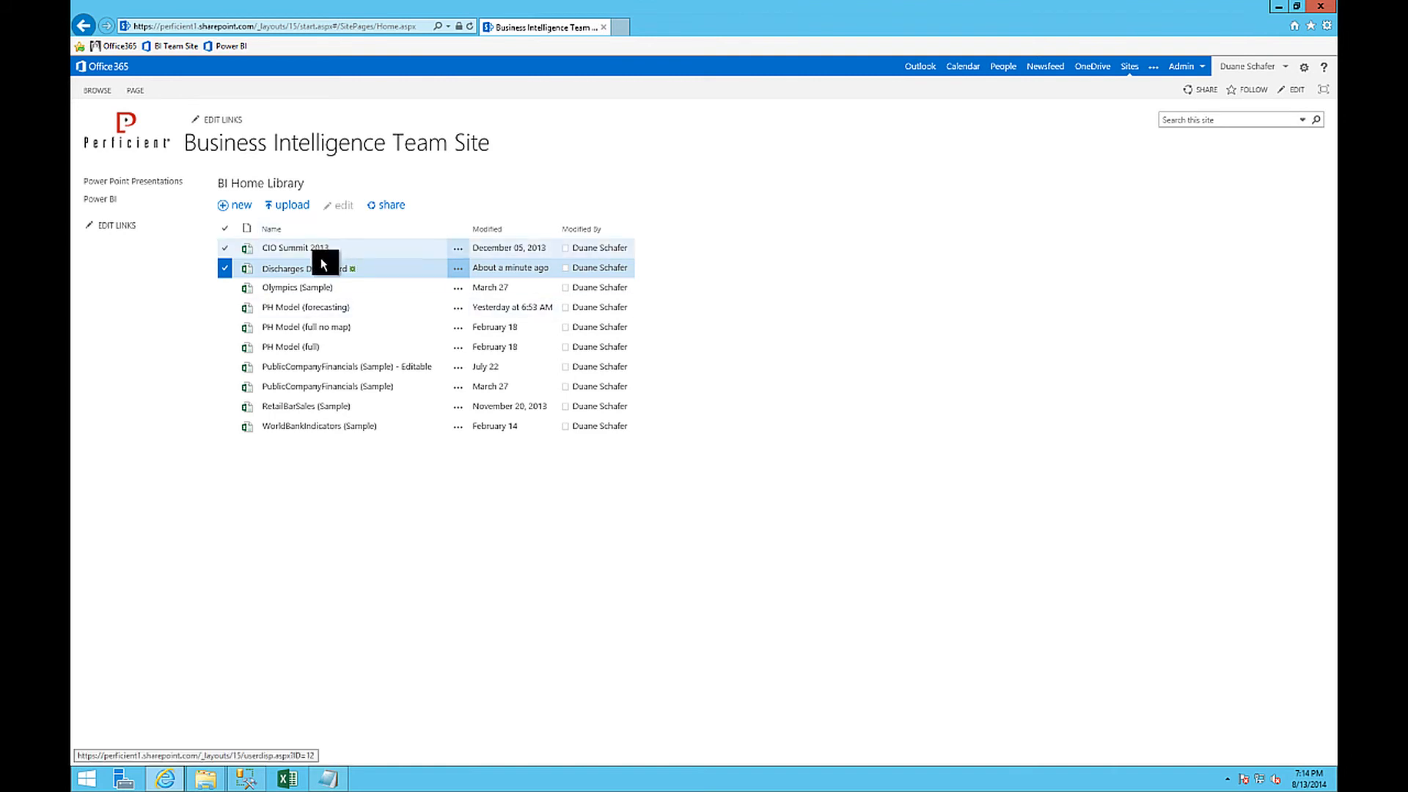
# Open Discharges Dashboard in Excel Online and display its Power View report without Silverlight
pyautogui.click(323, 269)
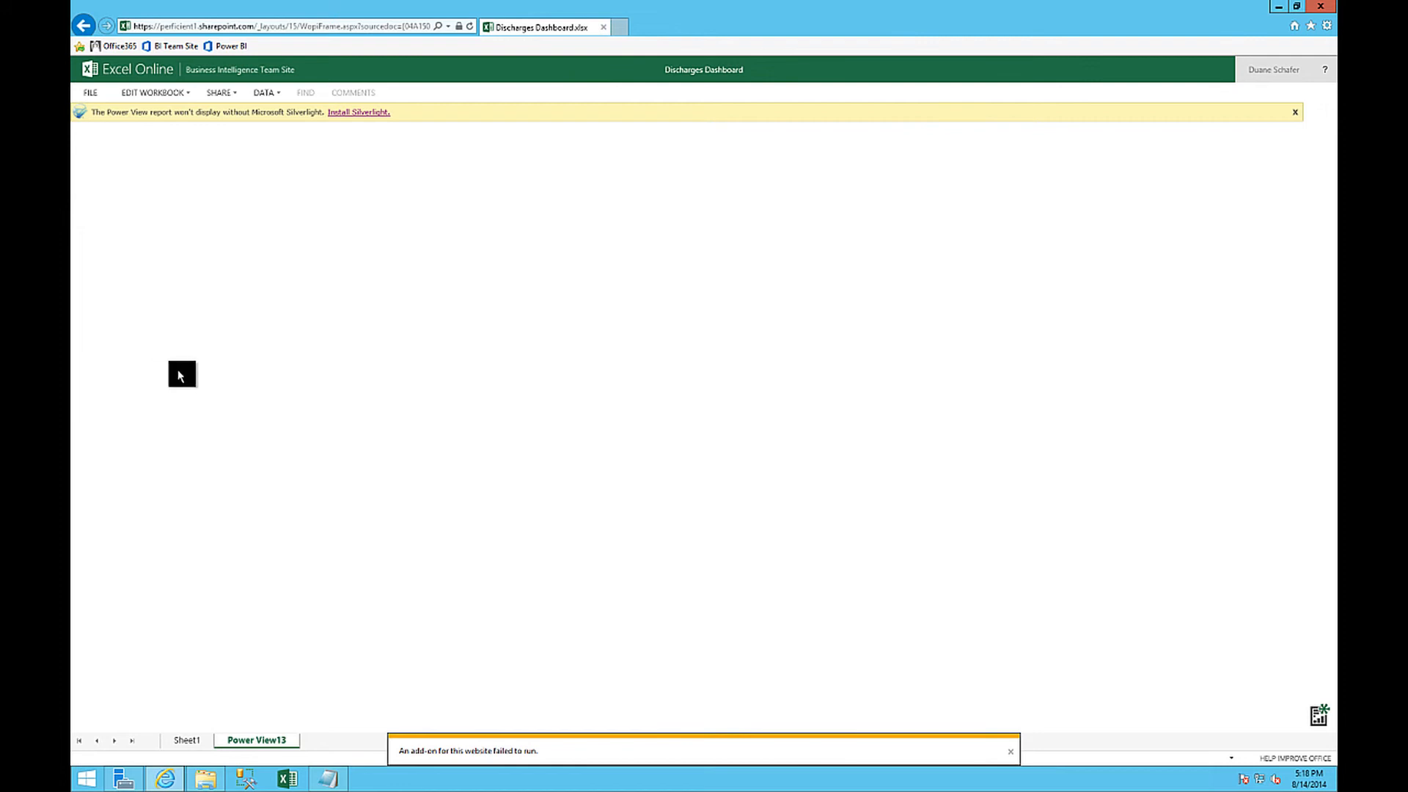
pyautogui.click(1010, 751)
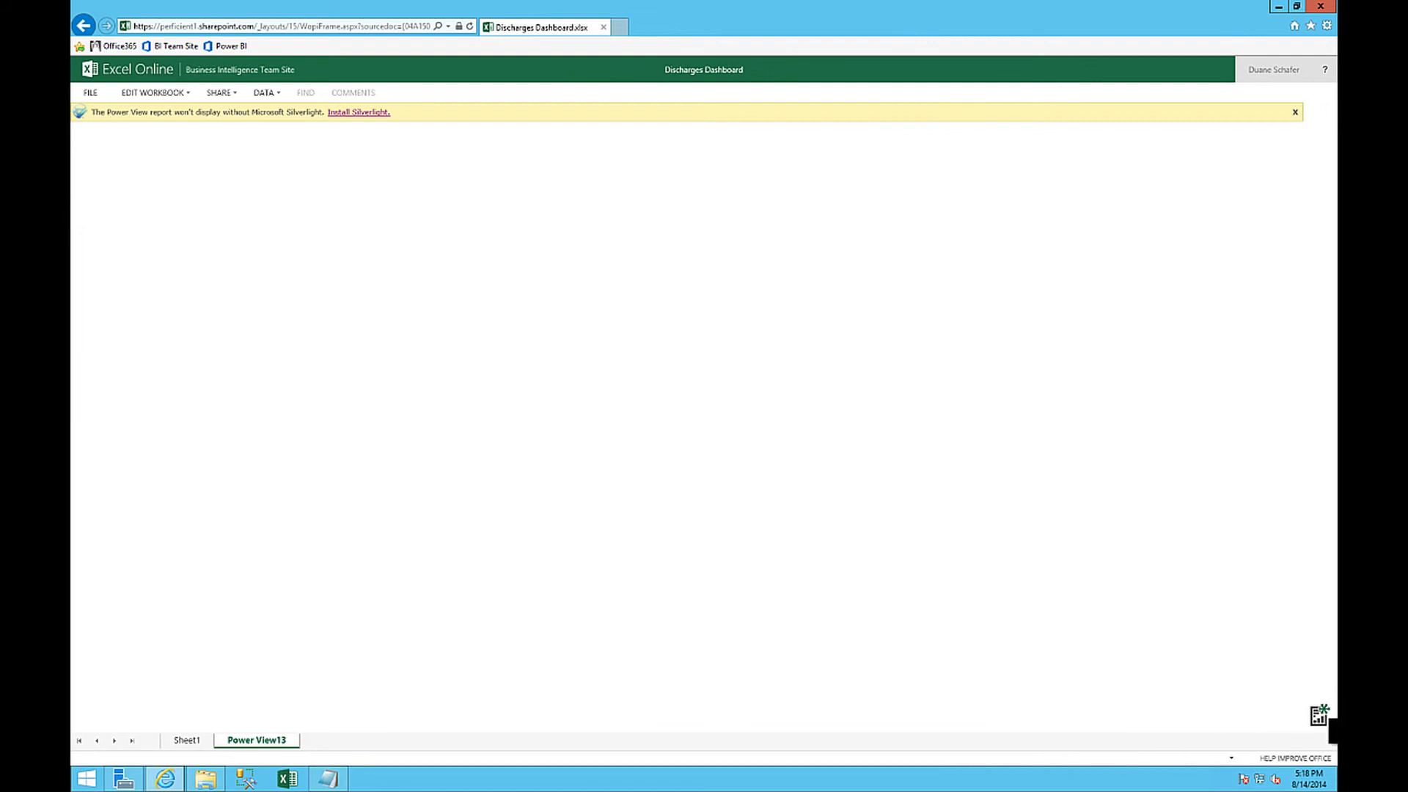
pyautogui.click(1328, 725)
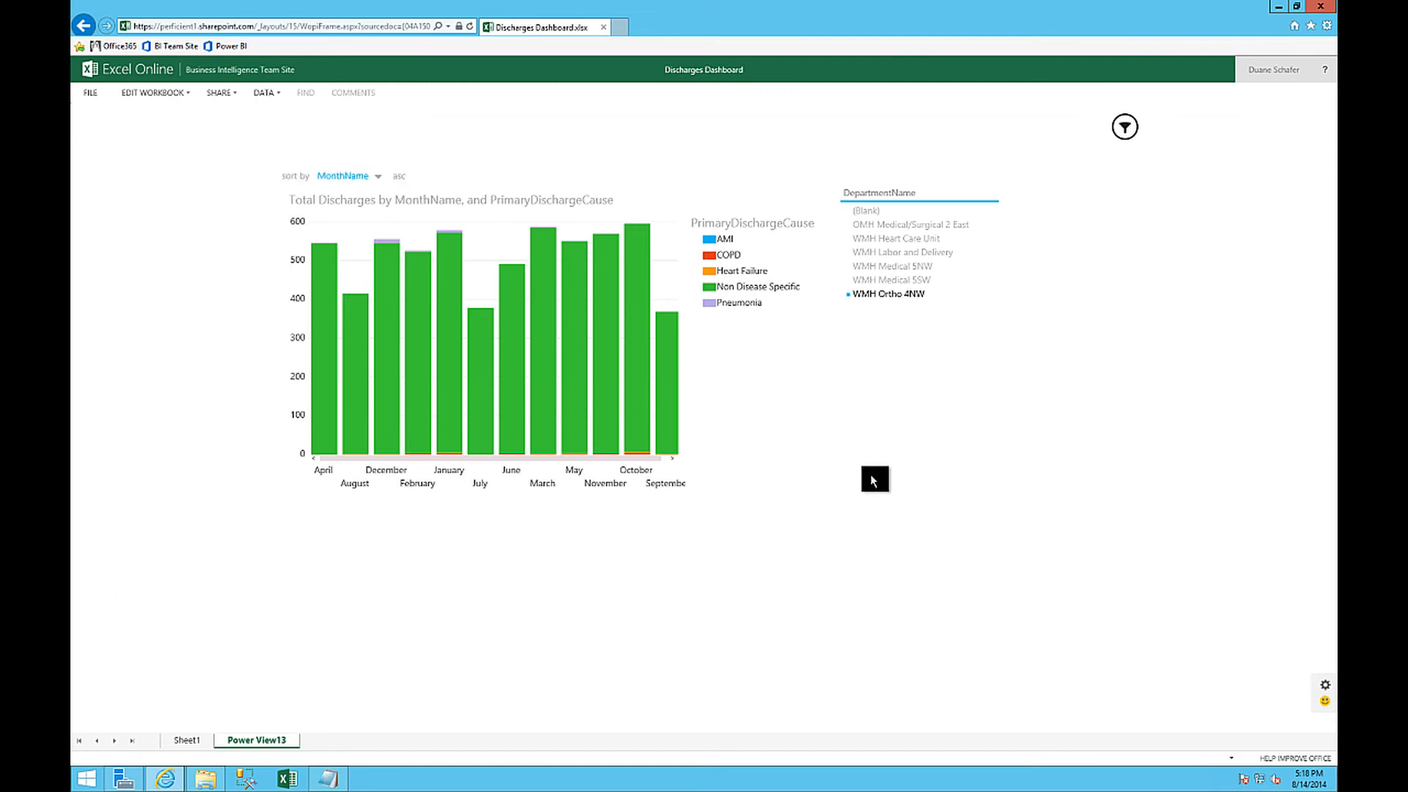
# Compare discharge causes for WMH Medical 5NW, Labor and Delivery, Heart Care Unit and OMH Medical/Surgical 2 East, ending on WMH Ortho 4NW
pyautogui.click(872, 279)
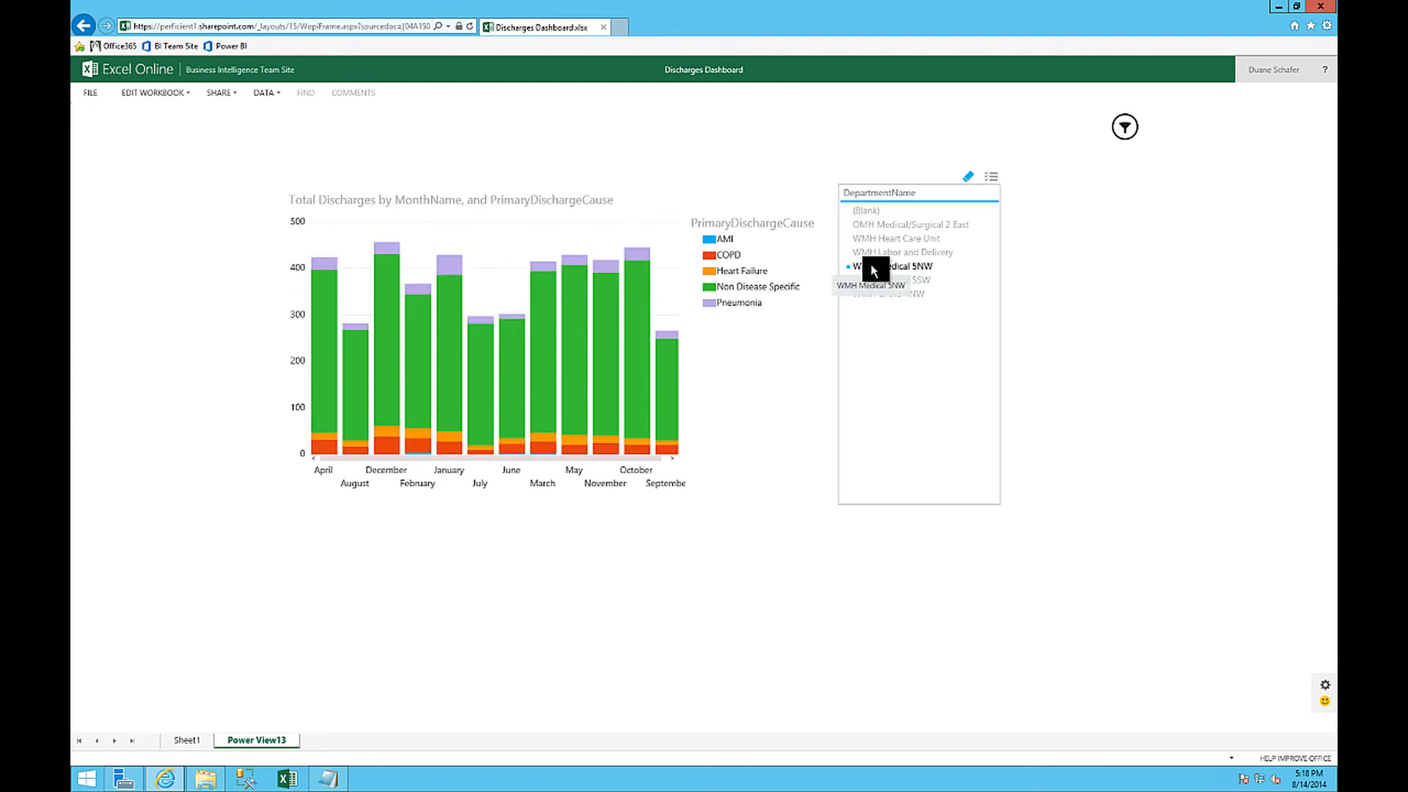
pyautogui.click(875, 252)
pyautogui.click(883, 239)
pyautogui.click(887, 225)
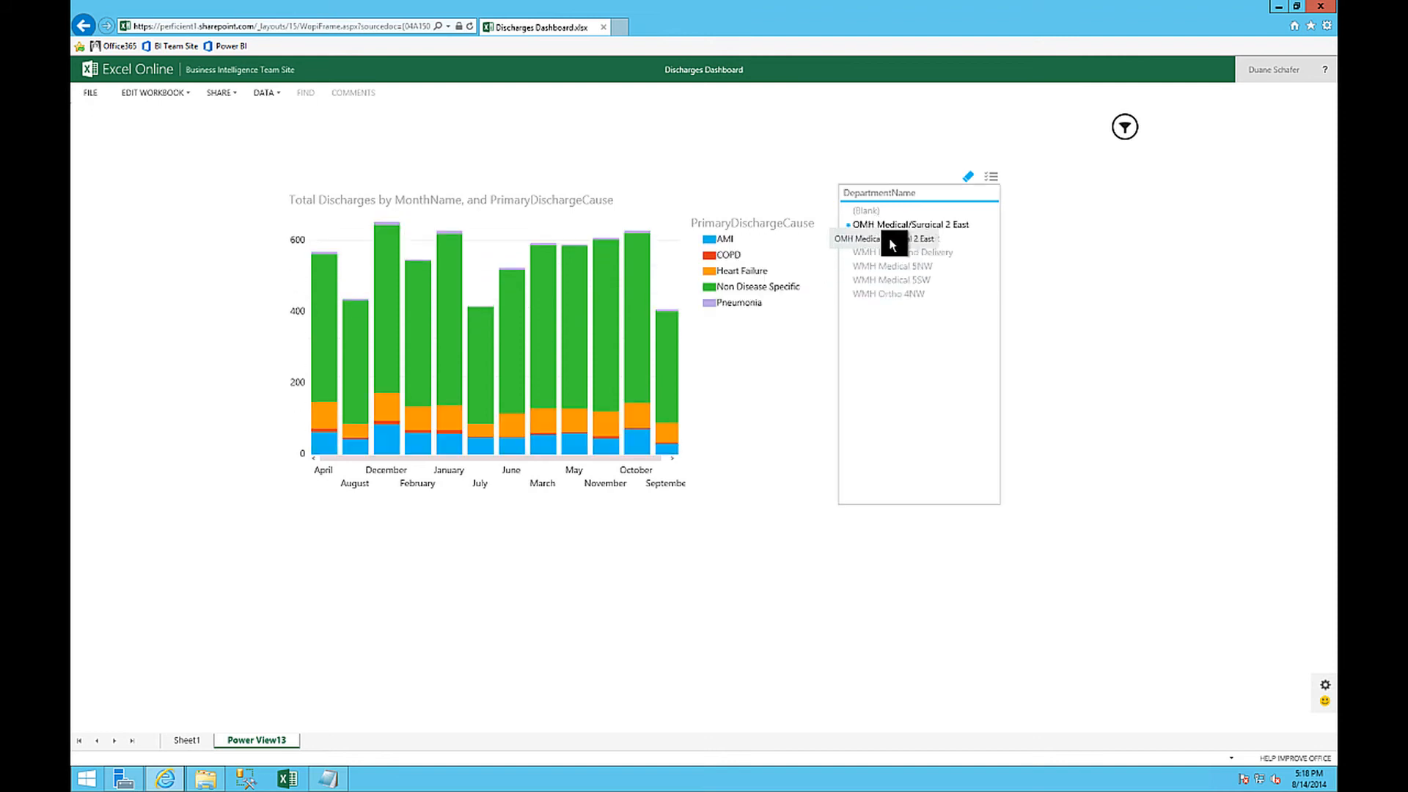
pyautogui.click(896, 297)
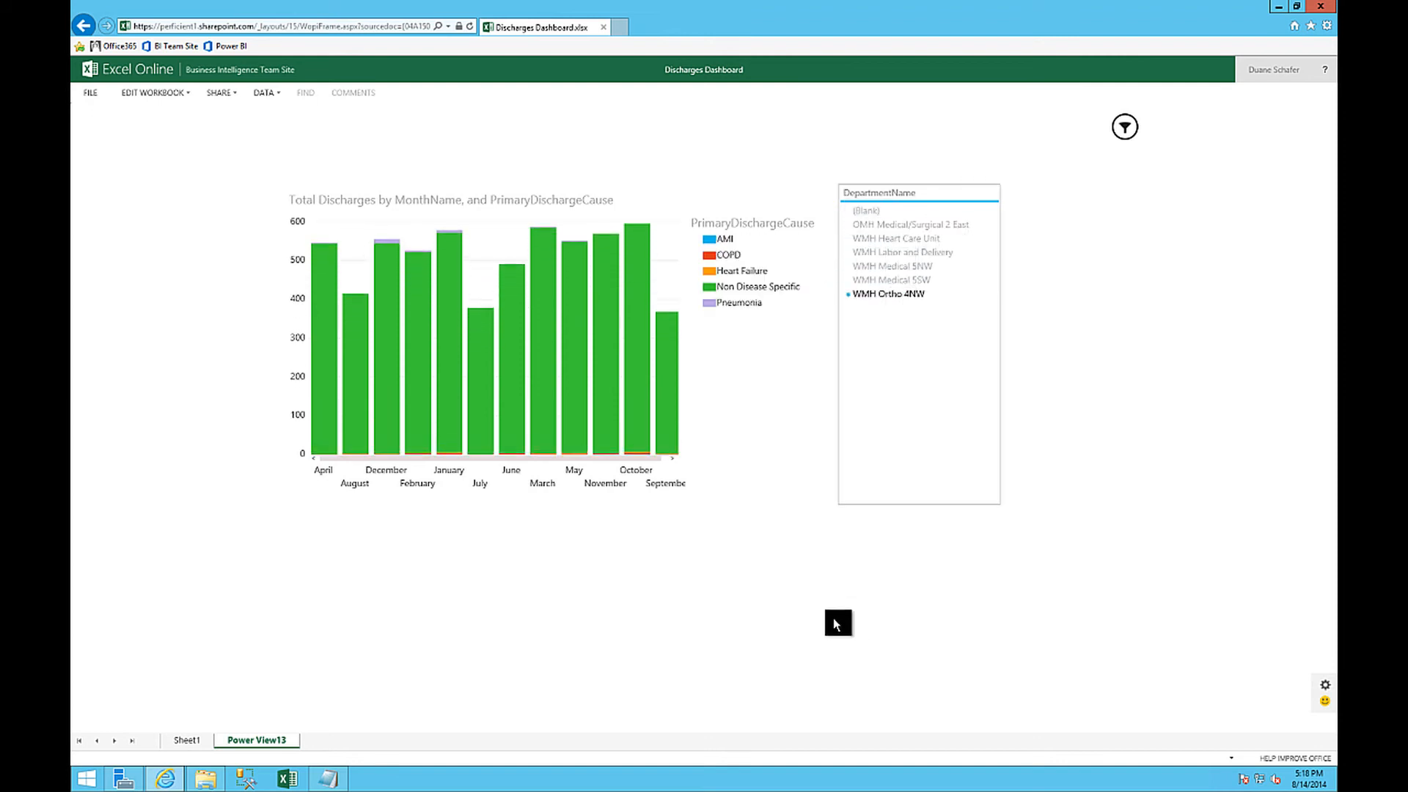